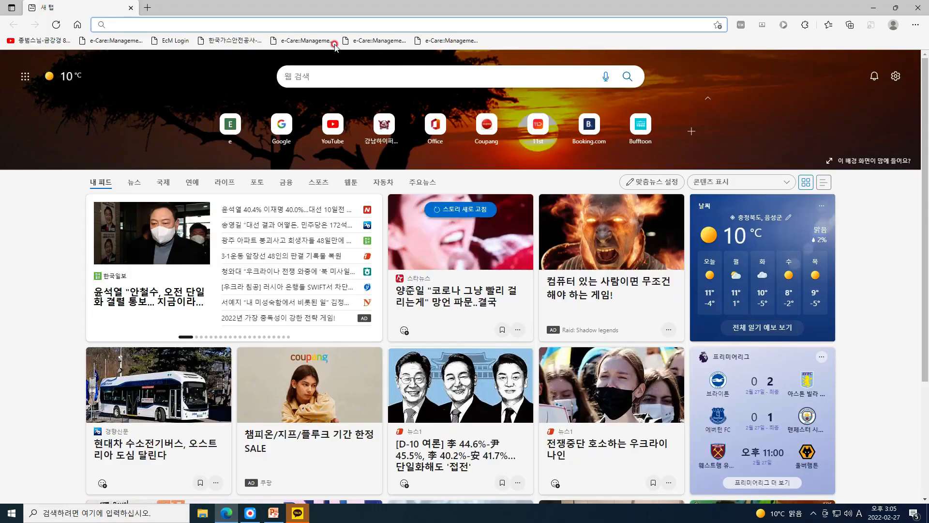
Open the EcM login page at ecm.or.kr/main/index in the browser
{"action": "left_click", "coordinate": [322, 25]}
{"action": "type", "text": "e"}
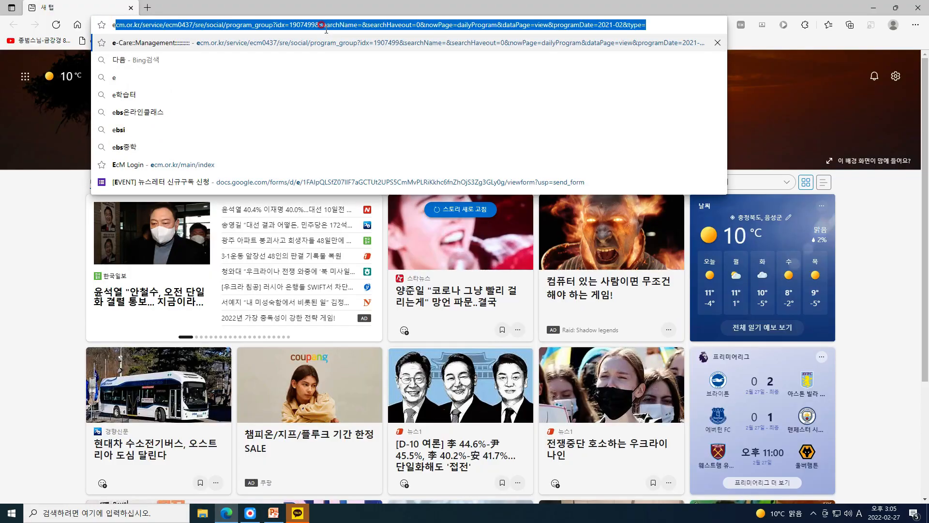
{"action": "key", "text": "Return"}
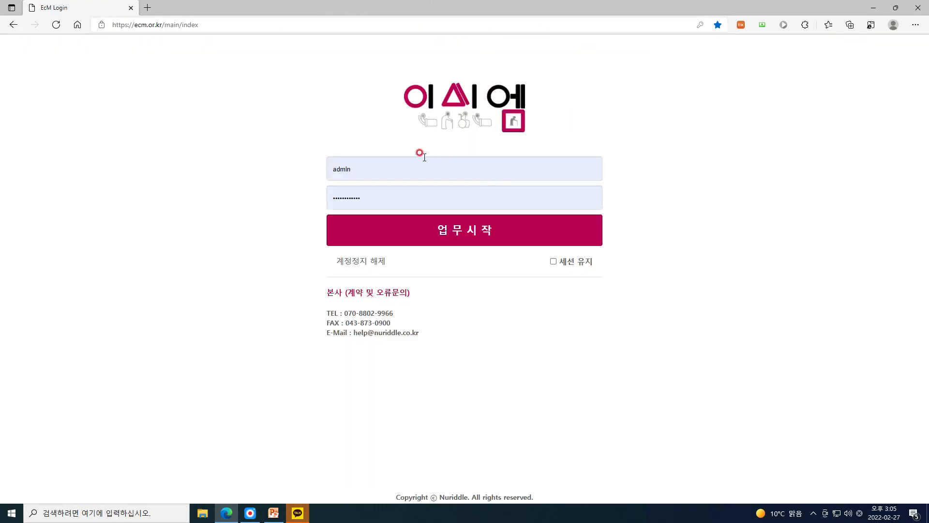
{"action": "left_click", "coordinate": [425, 158]}
{"action": "mouse_move", "coordinate": [237, 519]}
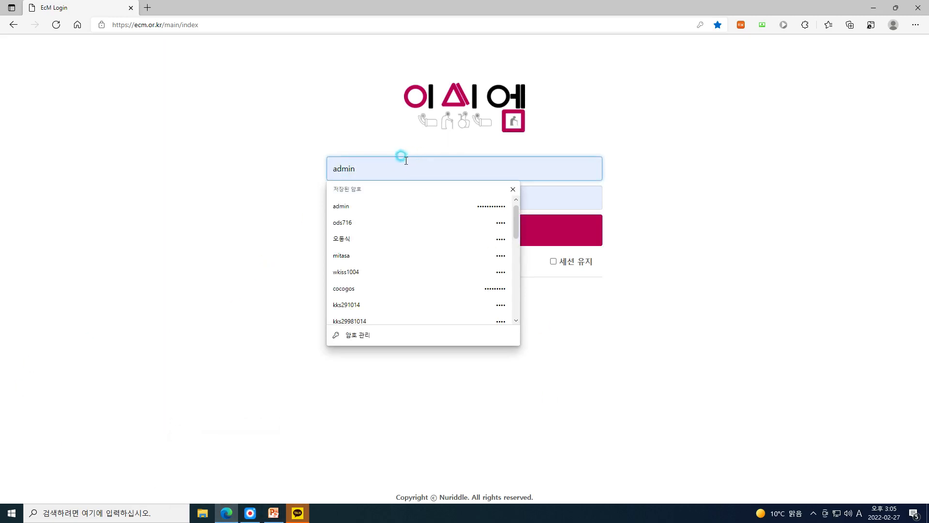
{"action": "left_click", "coordinate": [397, 256]}
{"action": "left_click", "coordinate": [451, 231]}
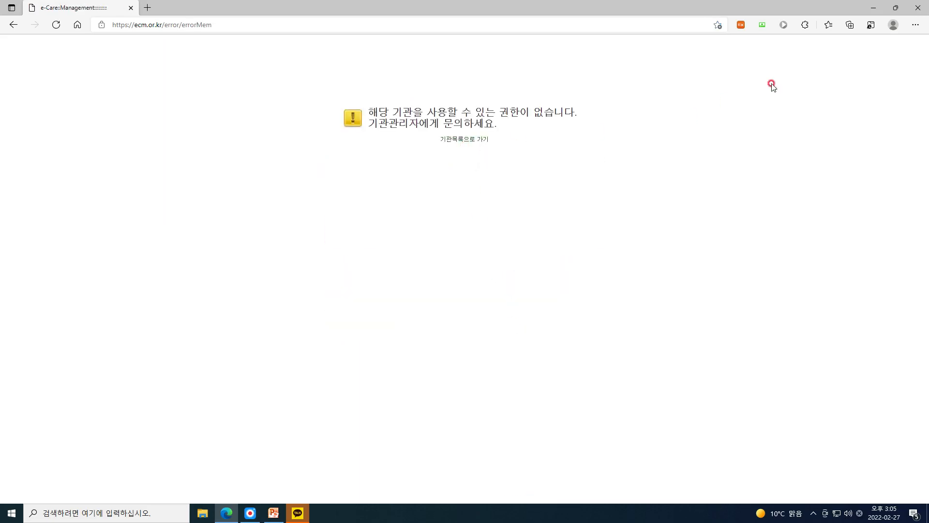
{"action": "left_click", "coordinate": [468, 139]}
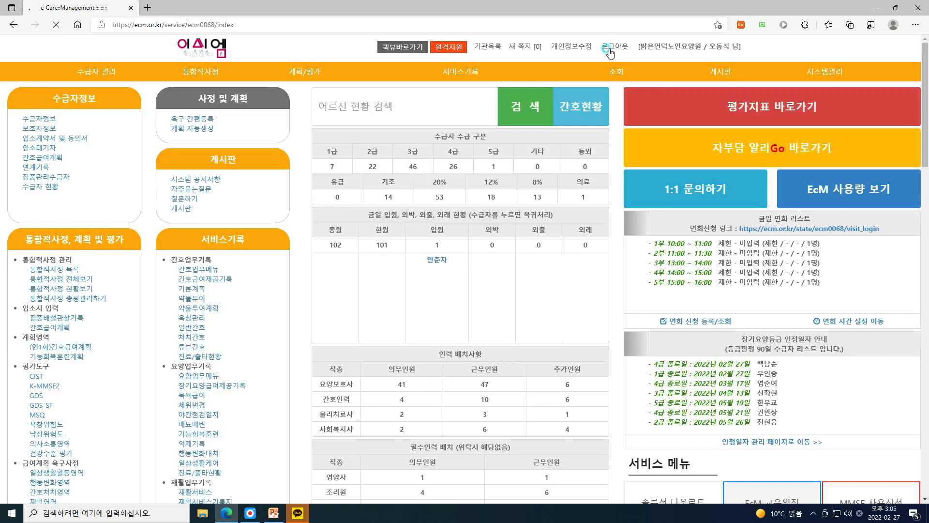
{"action": "left_click", "coordinate": [610, 52]}
Log in to the care management site with the user ID and the account password
{"action": "double_click", "coordinate": [398, 167]}
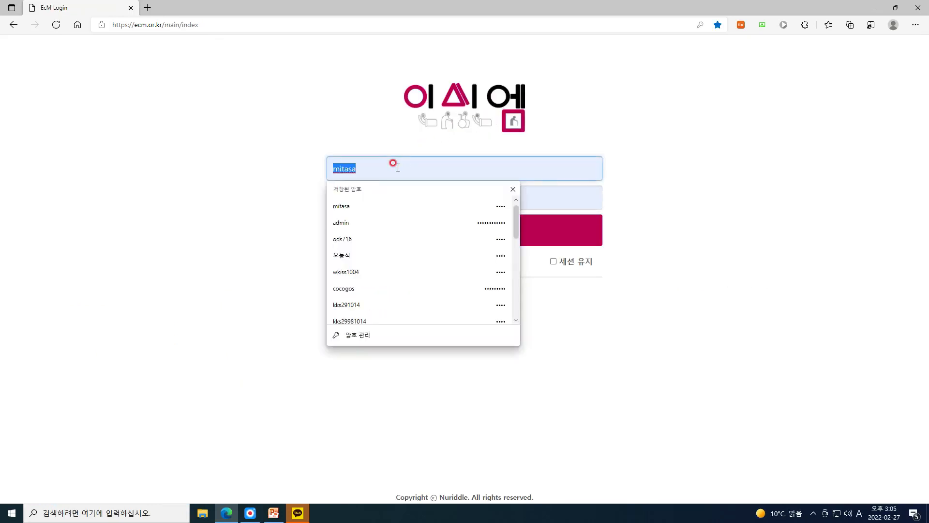
{"action": "type", "text": "ods716"}
{"action": "key", "text": "Tab"}
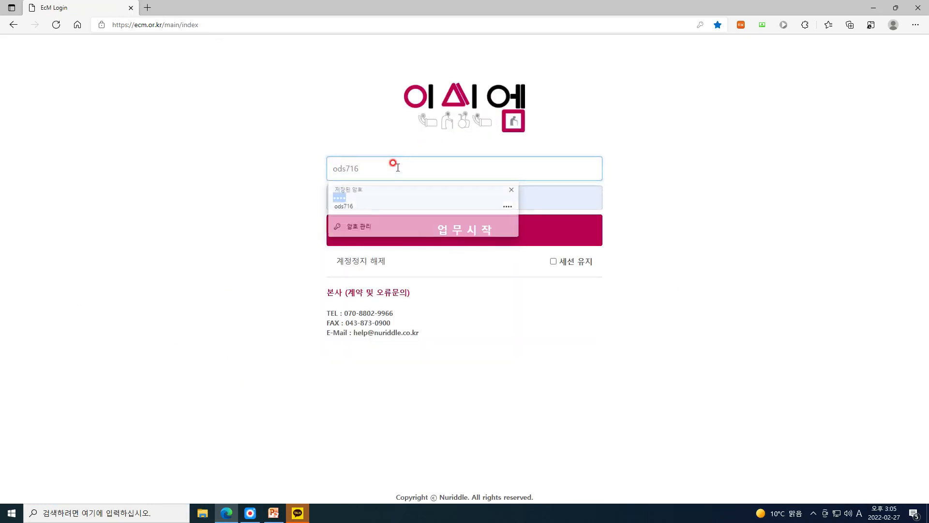
{"action": "type", "text": "••"}
{"action": "key", "text": "Return"}
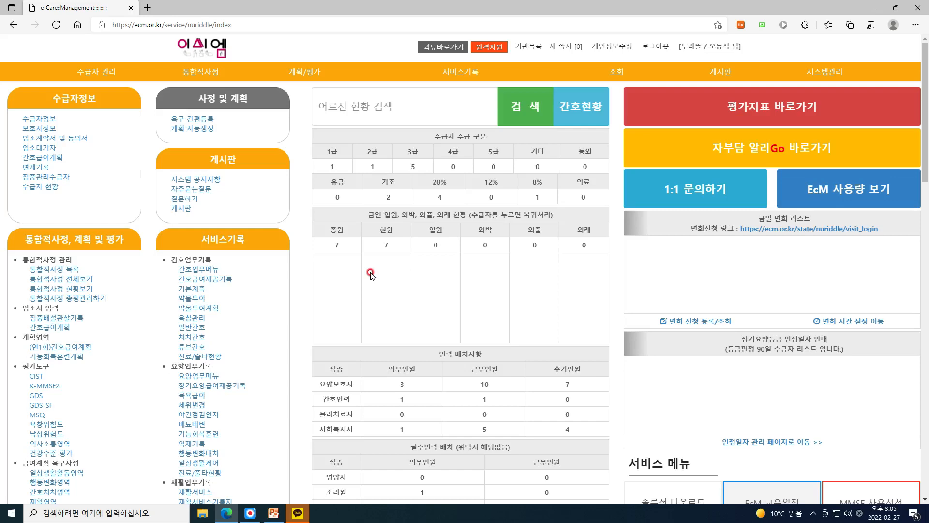
Open the 수급자정보 record of the recipient admitted on 2022-02-26 for editing
{"action": "left_click", "coordinate": [99, 74]}
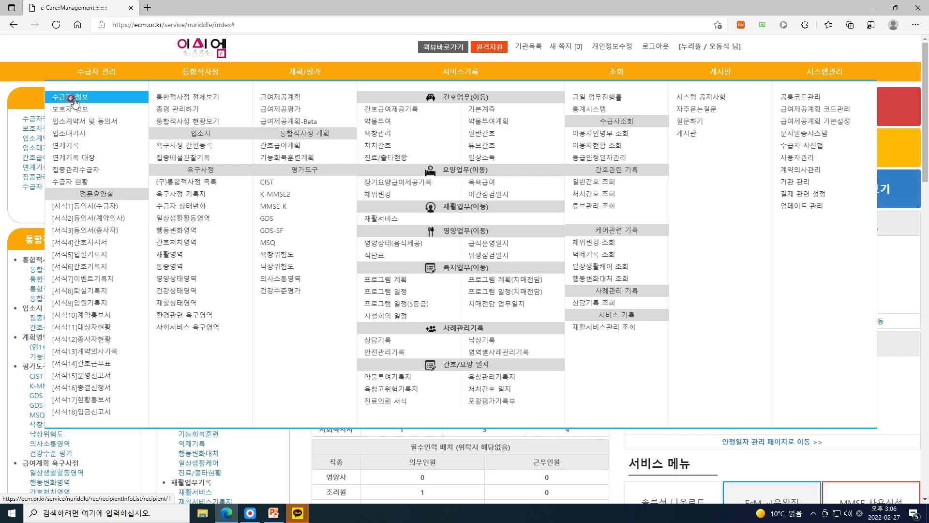
{"action": "left_click", "coordinate": [72, 99]}
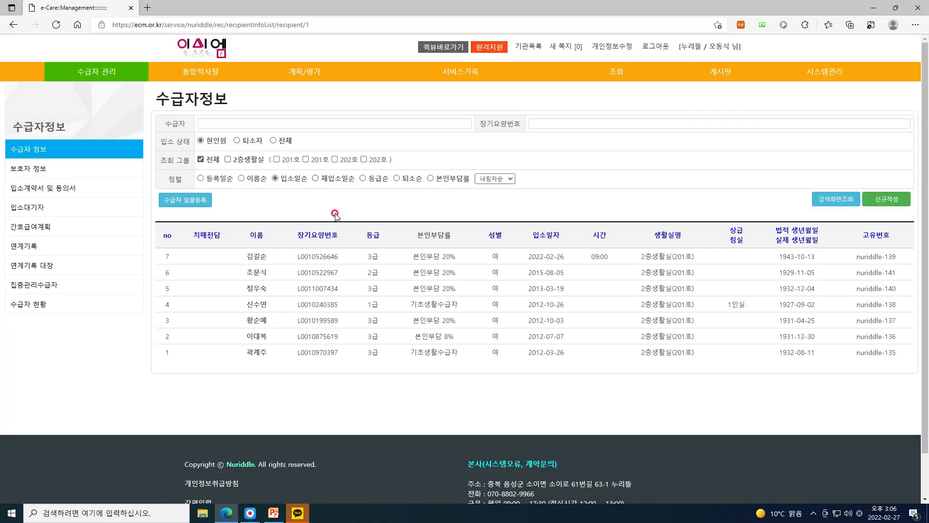
{"action": "left_click", "coordinate": [256, 258]}
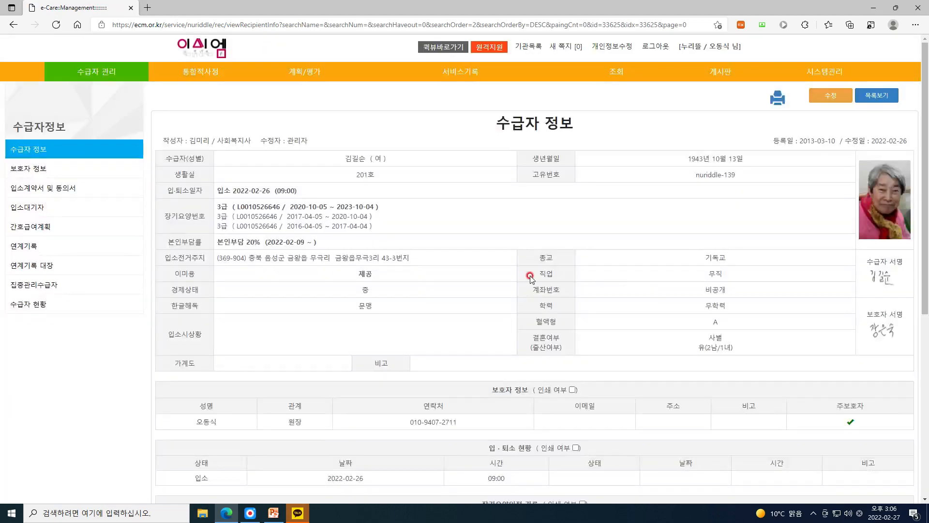
{"action": "left_click", "coordinate": [823, 98]}
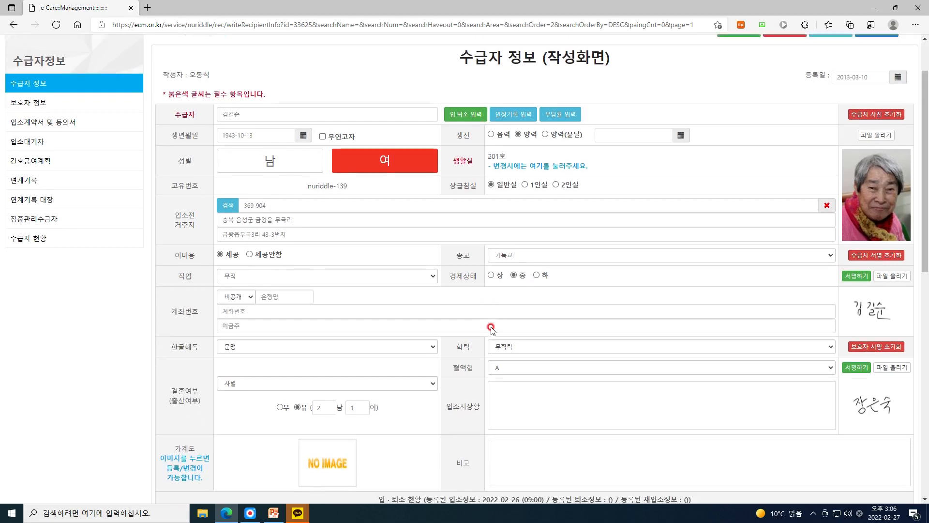
Set the recipient's admission date (입소날짜) to 2022-02-27 and save the record
{"action": "scroll", "coordinate": [484, 327], "scroll_direction": "down", "scroll_amount": 3}
{"action": "scroll", "coordinate": [477, 327], "scroll_direction": "down", "scroll_amount": 3}
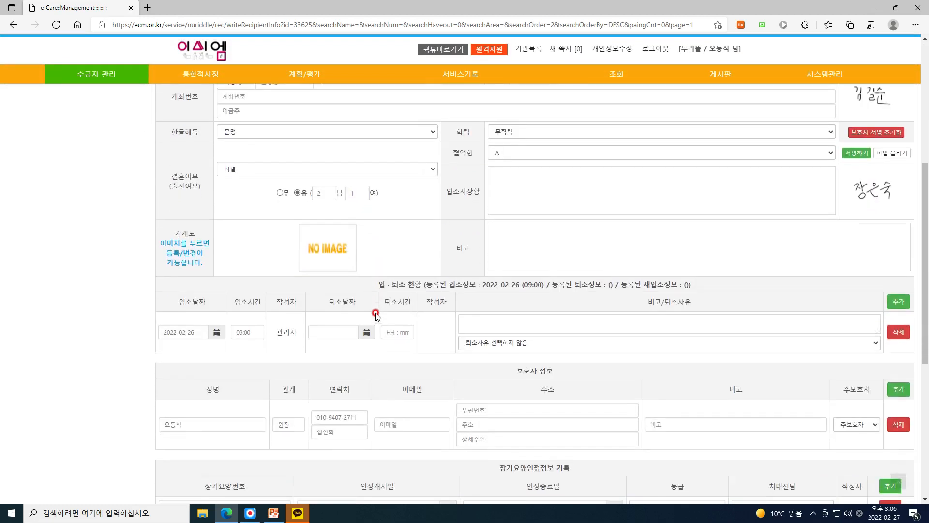
{"action": "left_click", "coordinate": [217, 334]}
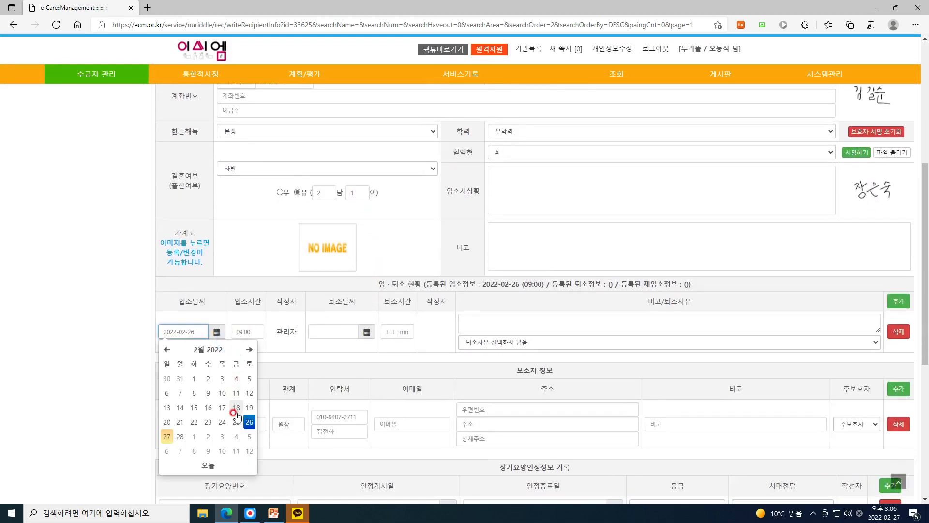
{"action": "left_click", "coordinate": [167, 438]}
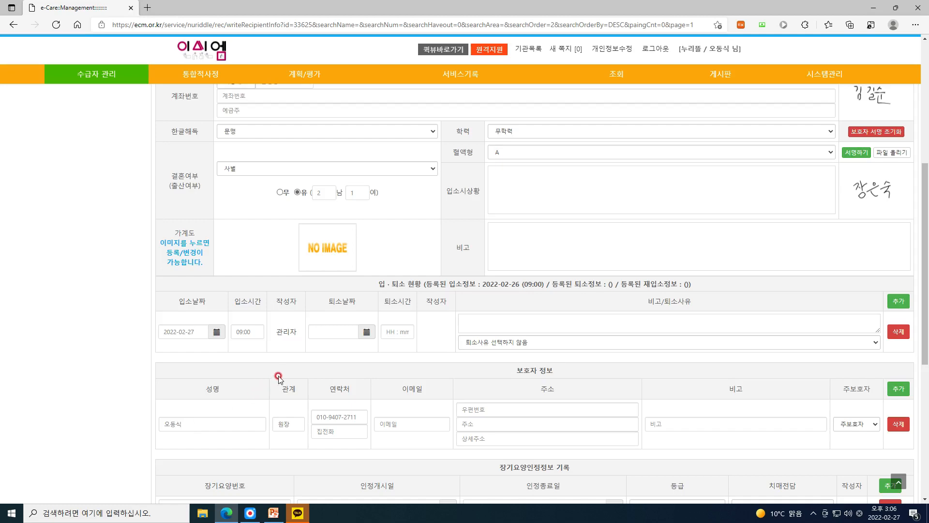
{"action": "scroll", "coordinate": [315, 373], "scroll_direction": "down", "scroll_amount": 6}
{"action": "left_click", "coordinate": [460, 376]}
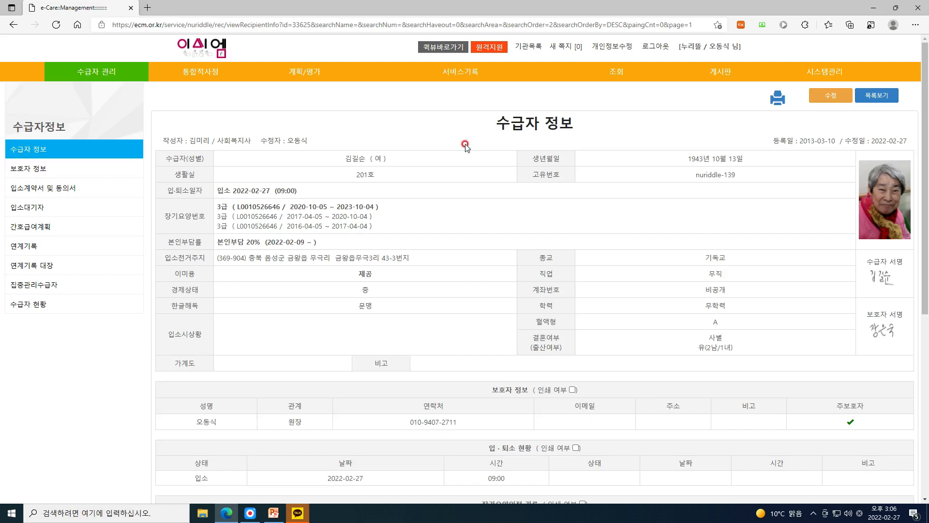
Open the simplified needs assessment form (욕구 간편등록) from the home page and select the recipient admitted on 2022-02-27
{"action": "left_click", "coordinate": [205, 51]}
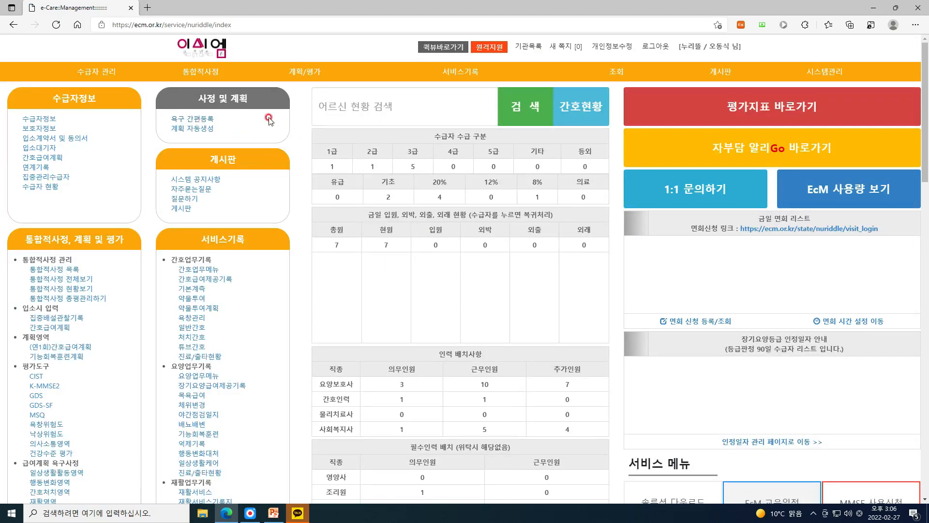
{"action": "left_click", "coordinate": [199, 121]}
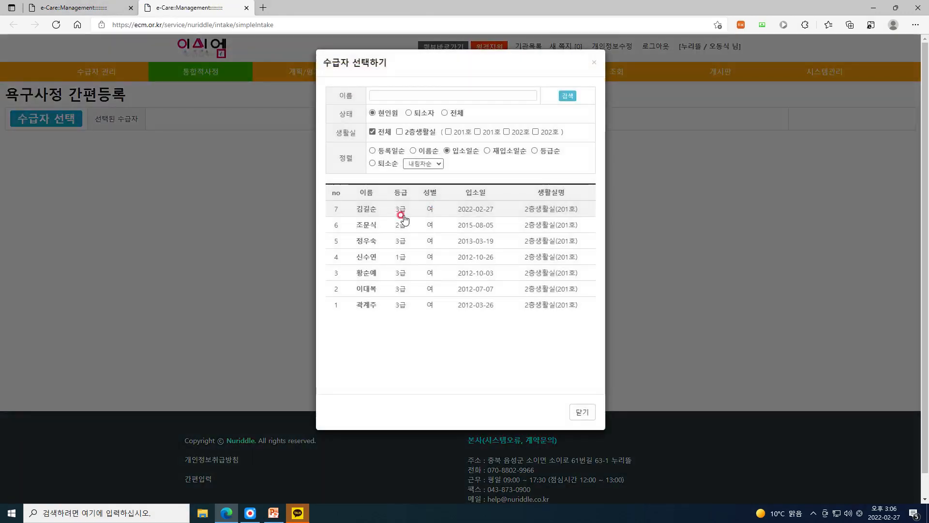
{"action": "left_click_drag", "start_coordinate": [505, 209], "coordinate": [443, 219]}
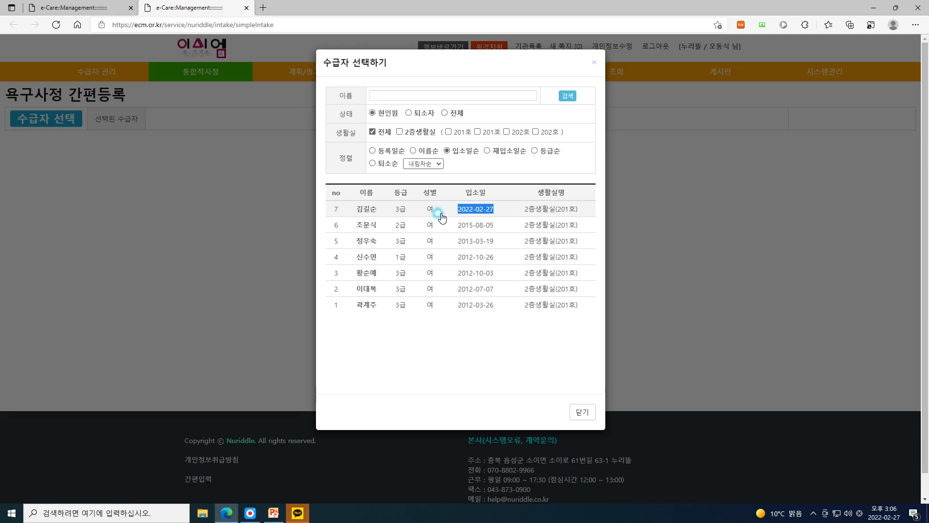
{"action": "left_click", "coordinate": [365, 209]}
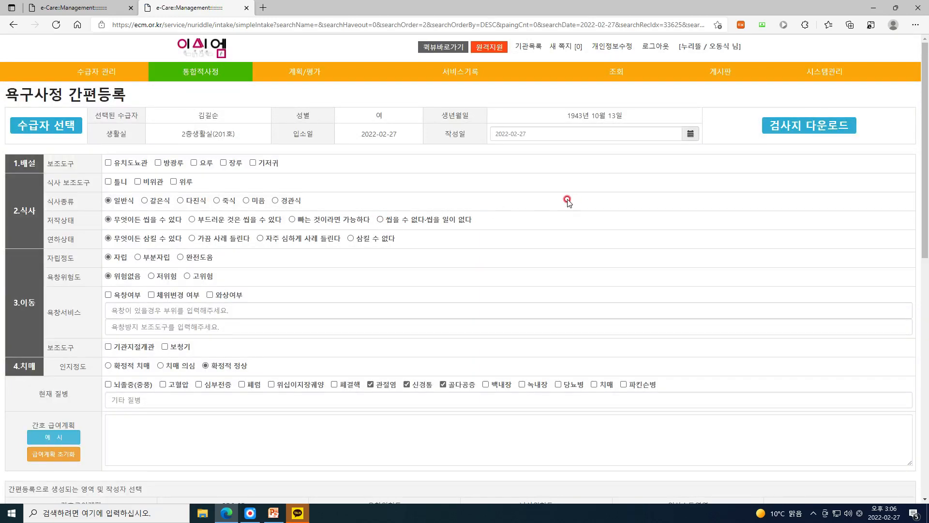
{"action": "left_click_drag", "start_coordinate": [341, 136], "coordinate": [487, 138]}
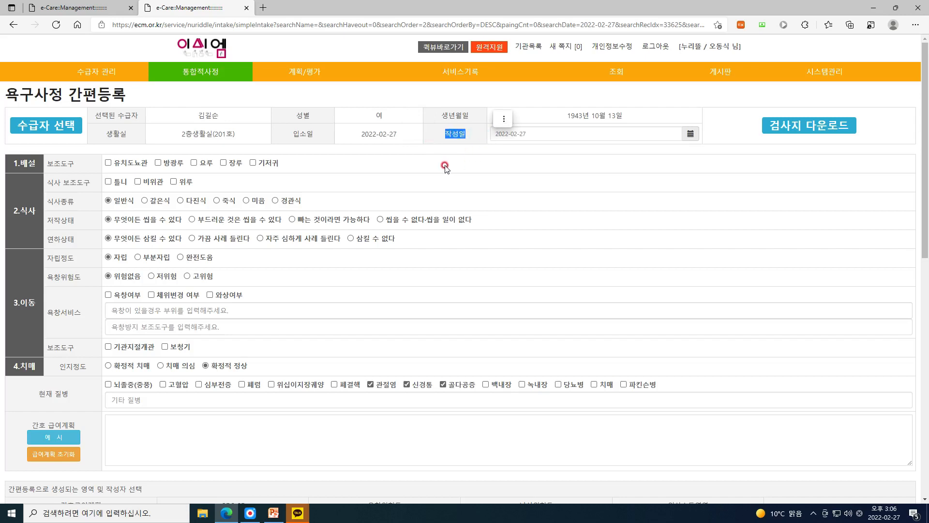
{"action": "left_click", "coordinate": [422, 163]}
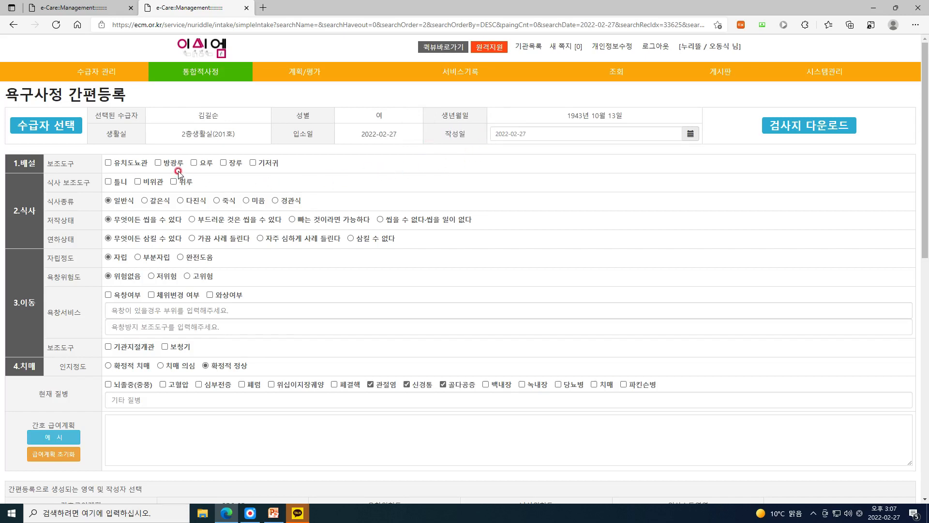
Select 기저귀 for toileting and, for eating, 틀니, 다진식, 부드러운 것은 씹을 수 있다 and 자주 심하게 사레 들린다
{"action": "left_click", "coordinate": [260, 166]}
{"action": "left_click", "coordinate": [110, 182]}
{"action": "left_click", "coordinate": [164, 219]}
{"action": "left_click", "coordinate": [178, 204]}
{"action": "left_click", "coordinate": [202, 219]}
{"action": "left_click", "coordinate": [274, 236]}
For mobility, set 자립정도 to 완전도움 and 욕창위험도 to 고위험, and mark 욕창여부, 체위변경 여부 and 와상여부
{"action": "left_click", "coordinate": [165, 258]}
{"action": "left_click", "coordinate": [180, 257]}
{"action": "left_click", "coordinate": [187, 276]}
{"action": "left_click", "coordinate": [108, 295]}
{"action": "left_click", "coordinate": [124, 295]}
{"action": "left_click", "coordinate": [128, 297]}
{"action": "left_click", "coordinate": [151, 295]}
{"action": "left_click", "coordinate": [210, 295]}
Enter 엉치뼈 as the pressure sore site and 에어매트 as the prevention aid, and mark 보청기 as an assistive device
{"action": "left_click", "coordinate": [209, 327]}
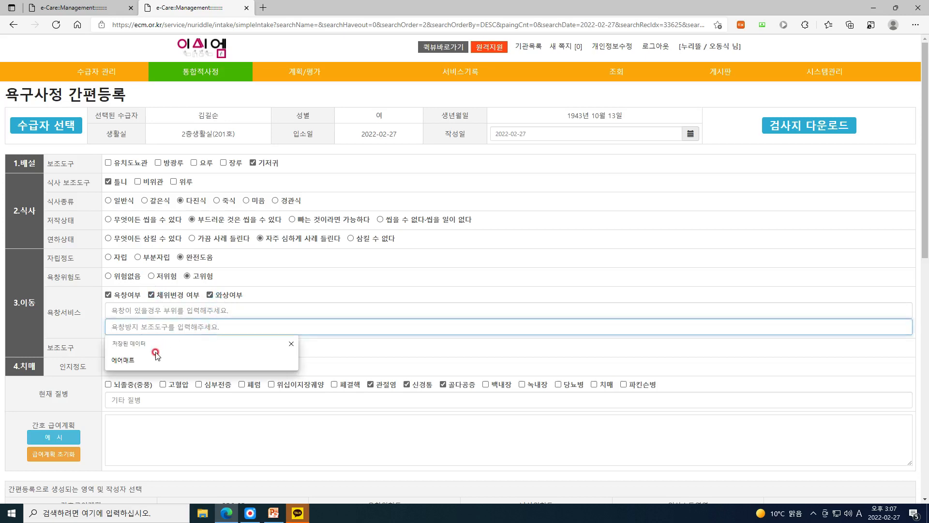
{"action": "left_click", "coordinate": [157, 359]}
{"action": "left_click", "coordinate": [191, 311]}
{"action": "left_click", "coordinate": [202, 308]}
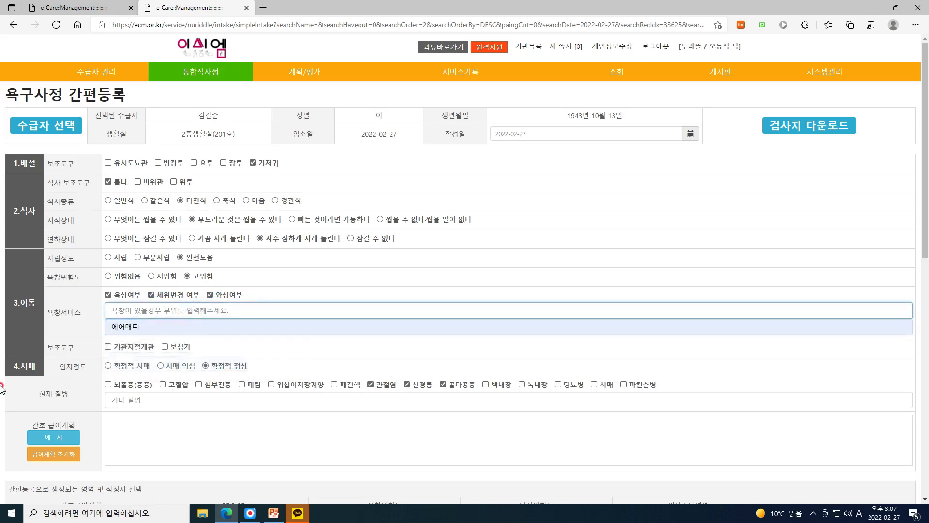
{"action": "type", "text": "dj"}
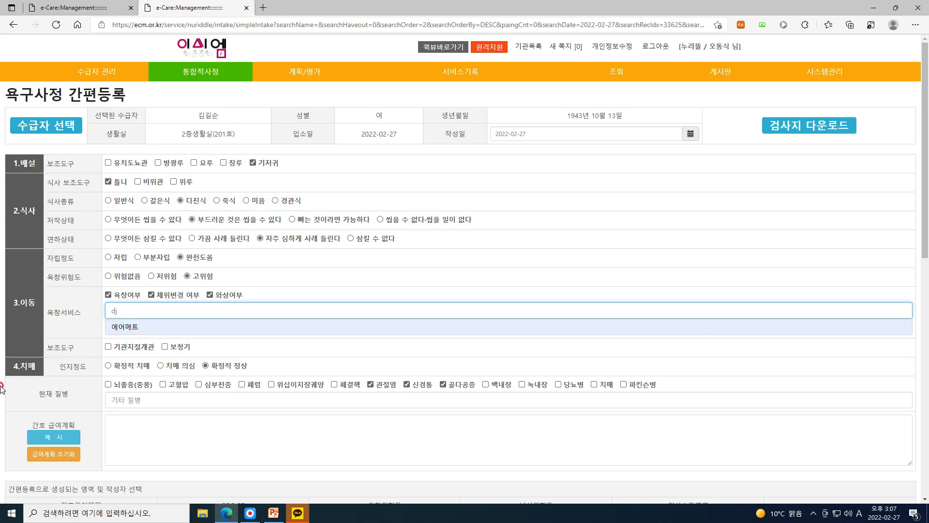
{"action": "key", "text": "BackSpace"}
{"action": "key", "text": "BackSpace"}
{"action": "type", "text": "ㅇ"}
{"action": "left_click", "coordinate": [269, 348]}
{"action": "left_click", "coordinate": [165, 346]}
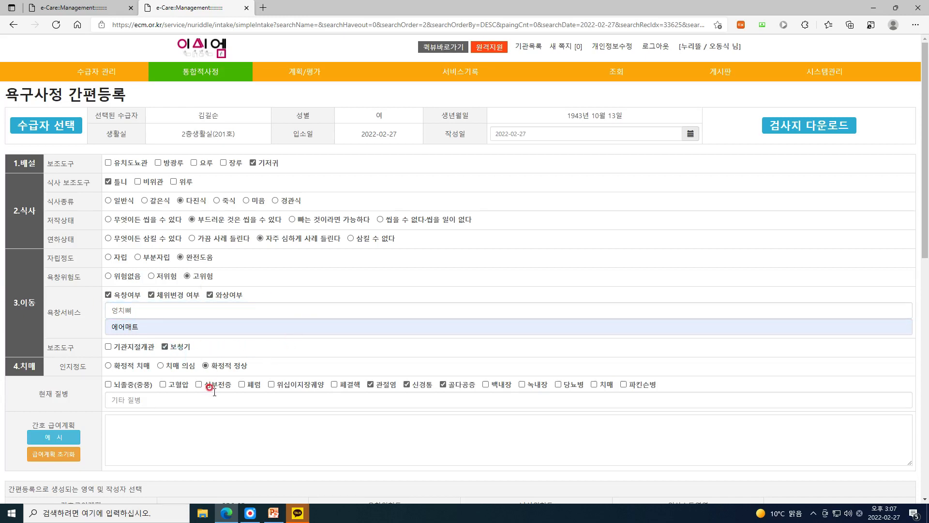
Set the cognitive status (인지정도) to 확정적 치매 and add 고혈압 to the current diseases
{"action": "left_click", "coordinate": [128, 366]}
{"action": "left_click_drag", "start_coordinate": [360, 382], "coordinate": [490, 386]}
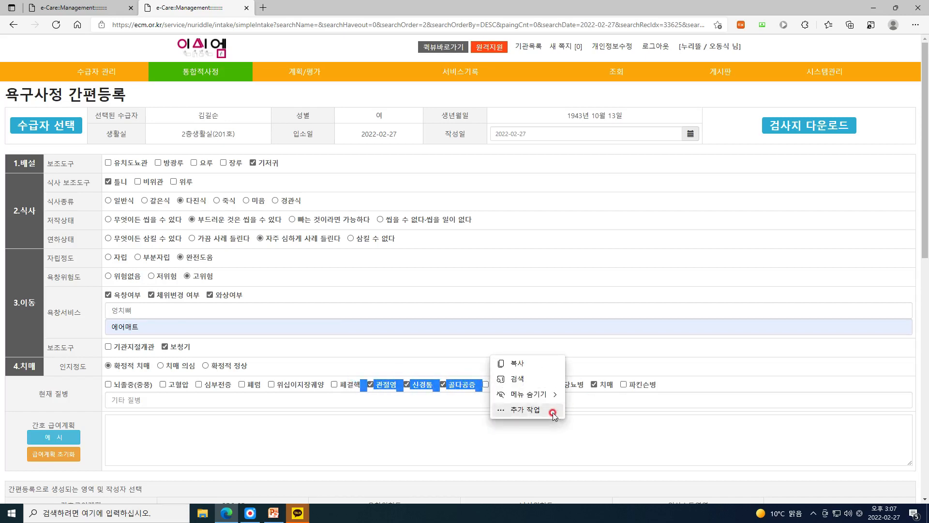
{"action": "left_click", "coordinate": [343, 411]}
{"action": "left_click", "coordinate": [162, 386]}
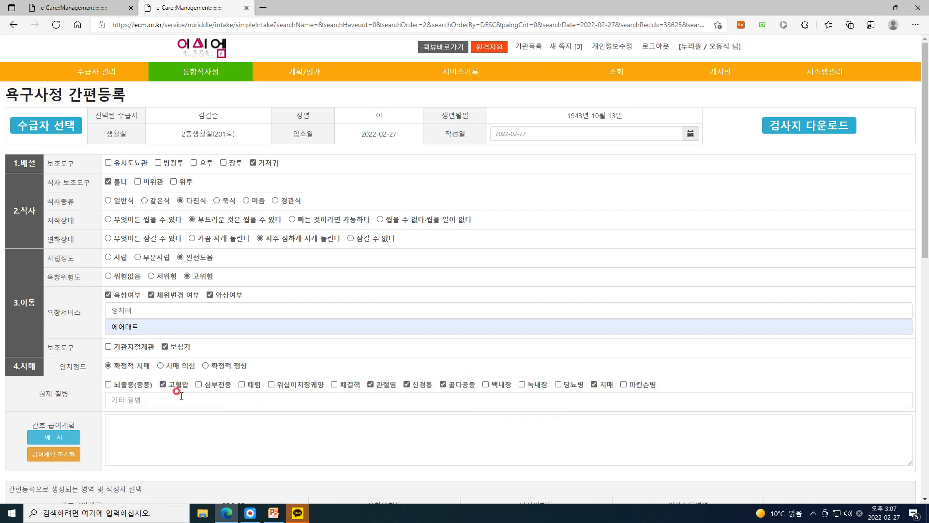
Fill the nursing care plan (간호 급여계획) with the example sentences on 쾌적하고 안전한 환경, 정서지원 and 와상 상태
{"action": "scroll", "coordinate": [181, 393], "scroll_direction": "down", "scroll_amount": 1}
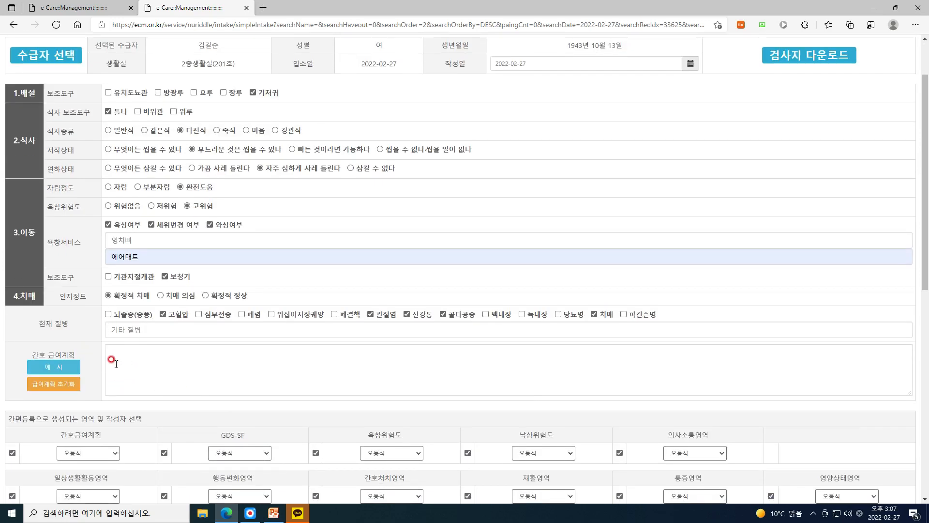
{"action": "left_click", "coordinate": [68, 370]}
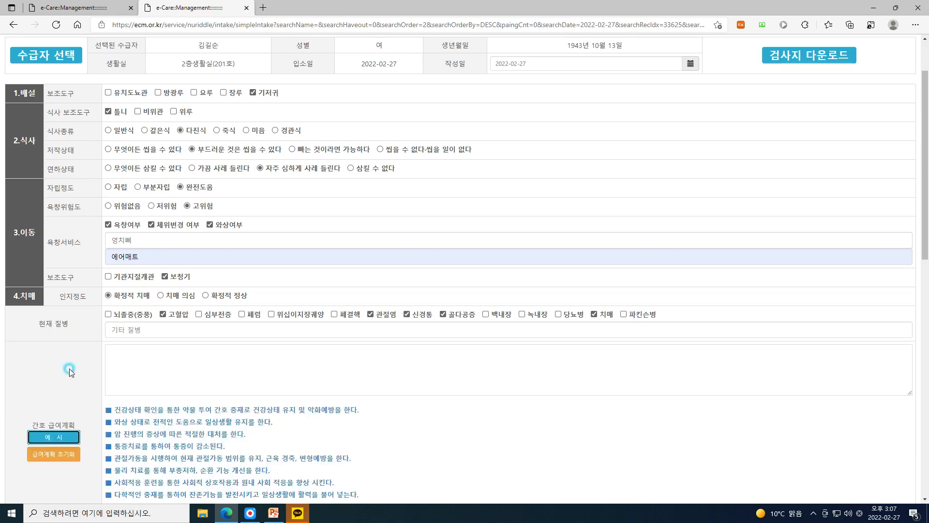
{"action": "scroll", "coordinate": [311, 380], "scroll_direction": "down", "scroll_amount": 6}
{"action": "scroll", "coordinate": [311, 386], "scroll_direction": "up", "scroll_amount": 3}
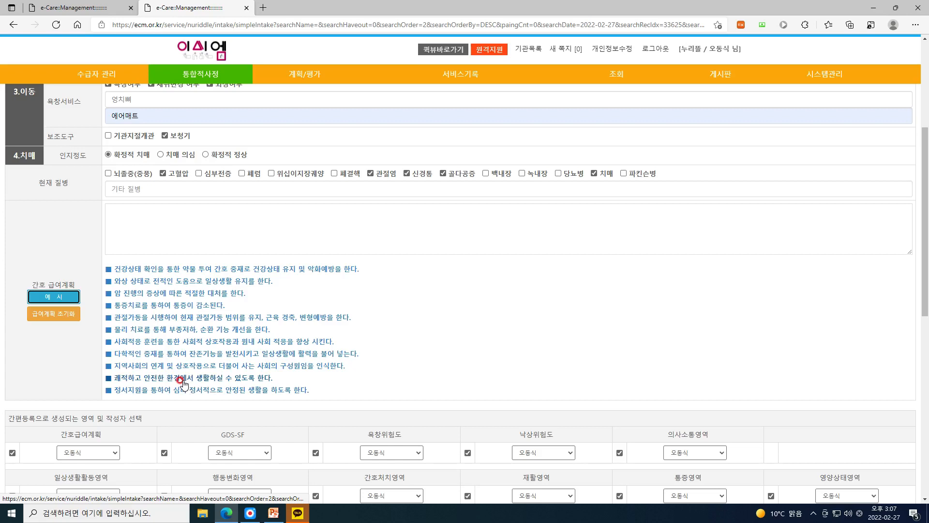
{"action": "left_click", "coordinate": [182, 379]}
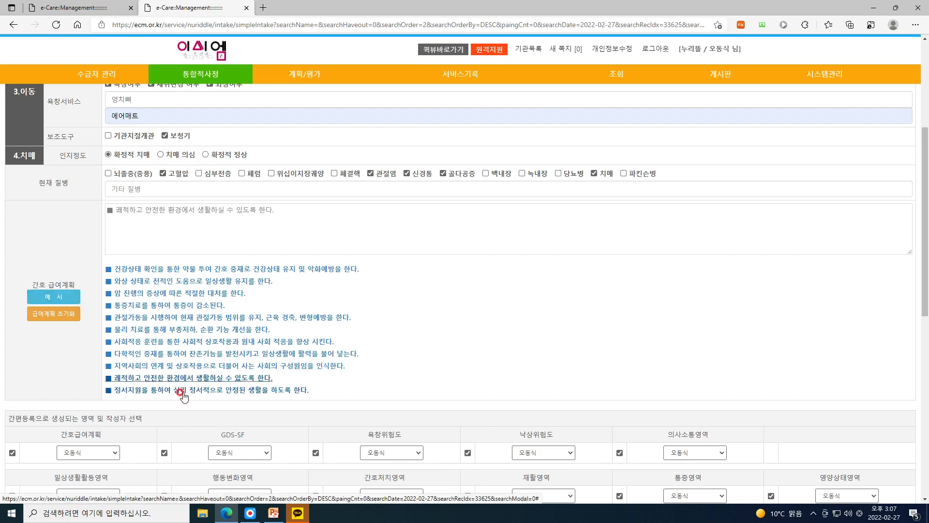
{"action": "left_click", "coordinate": [182, 391]}
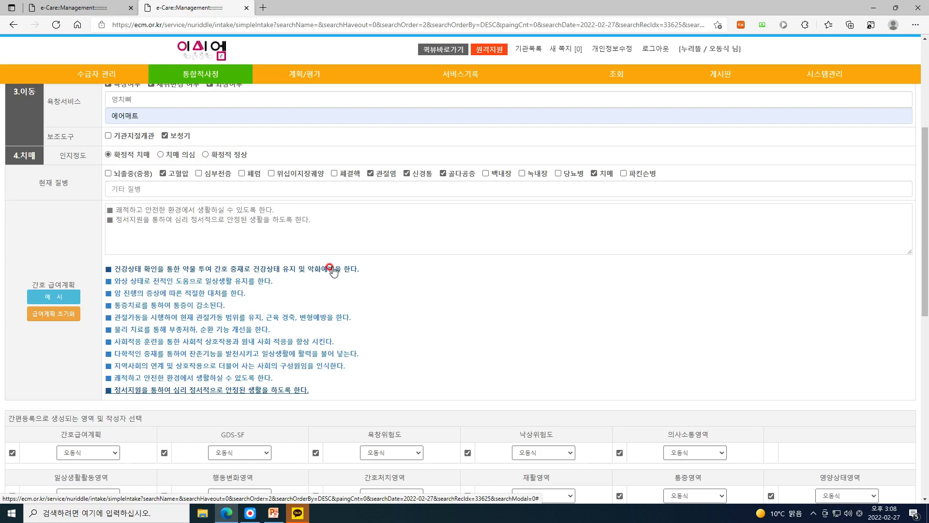
{"action": "left_click", "coordinate": [222, 283]}
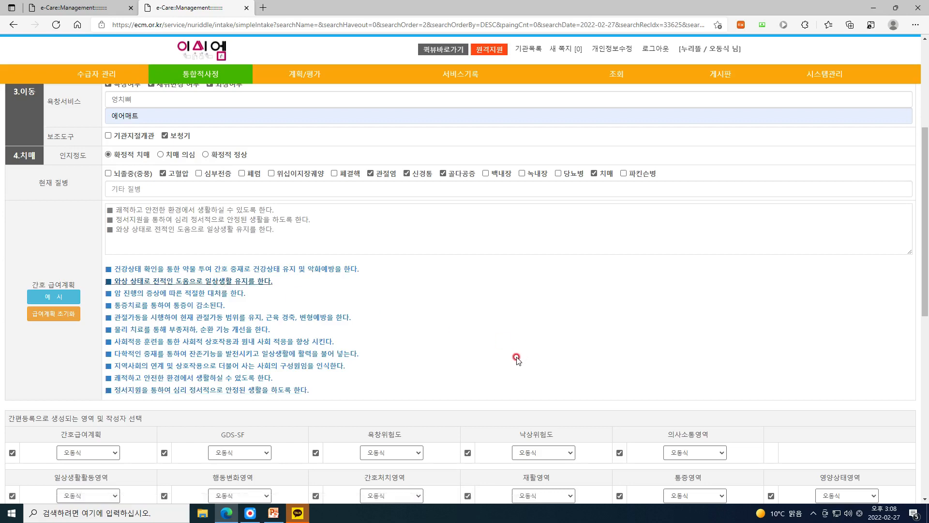
{"action": "left_click", "coordinate": [303, 243]}
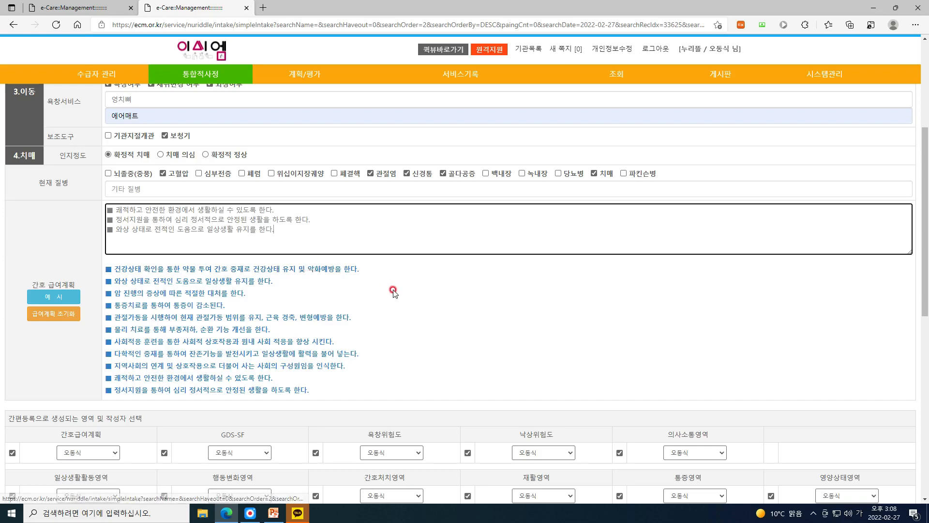
Review the entered 배설, 식사, 이동 and 치매 sections and the areas and authors listed for generation
{"action": "scroll", "coordinate": [398, 289], "scroll_direction": "up", "scroll_amount": 5}
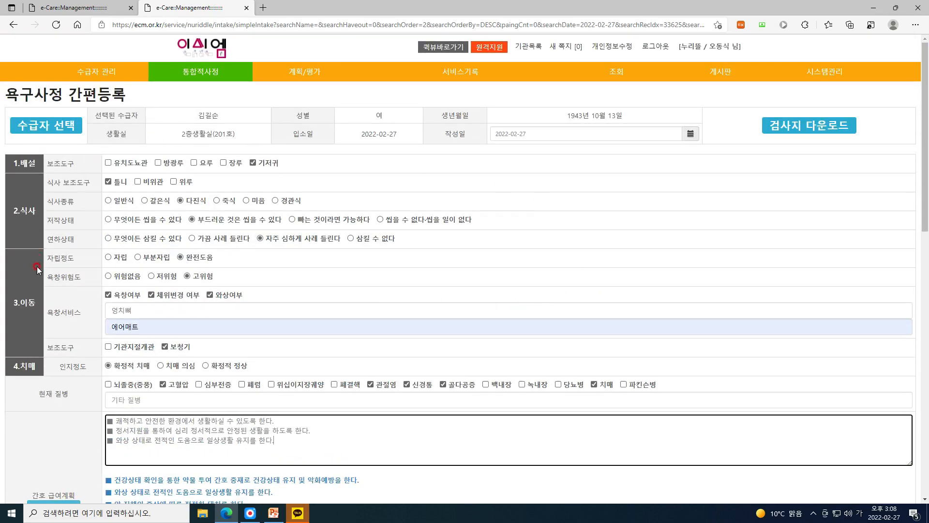
{"action": "left_click_drag", "start_coordinate": [12, 160], "coordinate": [36, 165]}
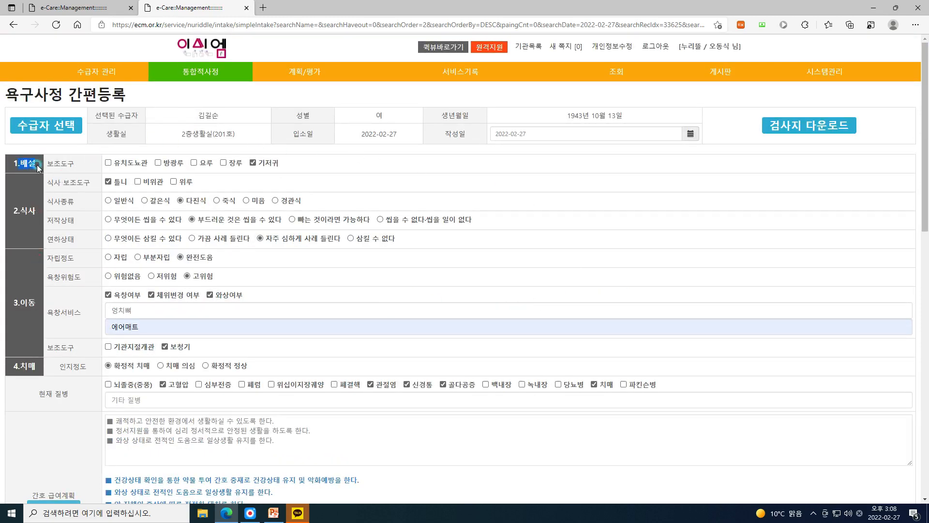
{"action": "left_click_drag", "start_coordinate": [16, 205], "coordinate": [35, 210]}
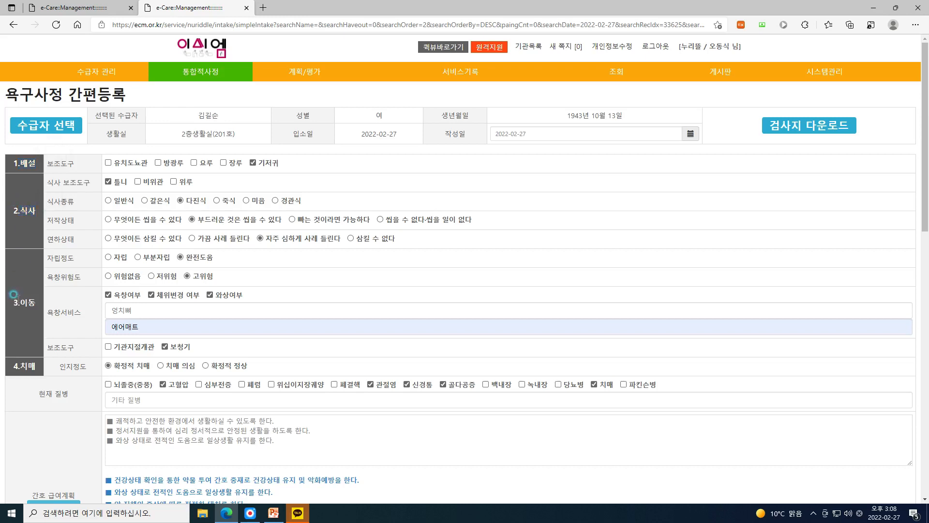
{"action": "left_click_drag", "start_coordinate": [13, 298], "coordinate": [37, 303]}
{"action": "left_click", "coordinate": [27, 362]}
{"action": "left_click_drag", "start_coordinate": [27, 362], "coordinate": [35, 366]}
{"action": "left_click", "coordinate": [81, 336]}
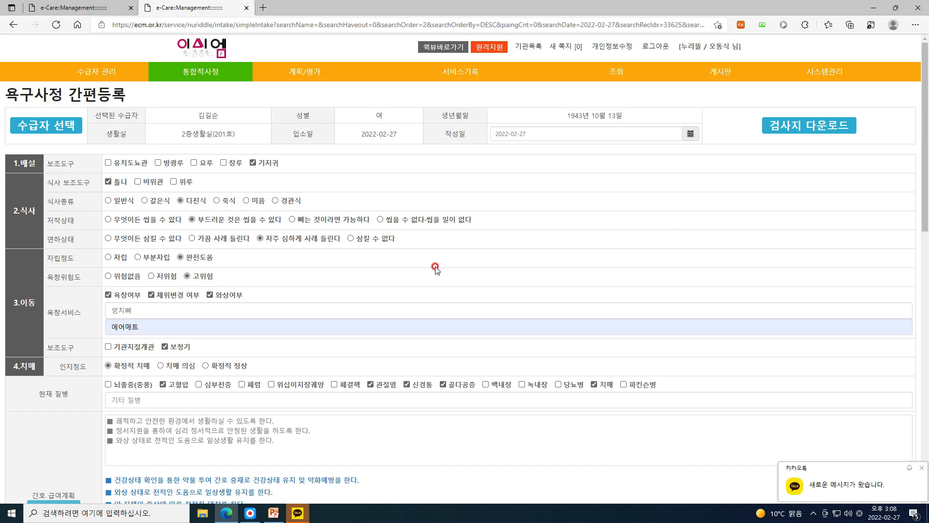
{"action": "scroll", "coordinate": [483, 291], "scroll_direction": "down", "scroll_amount": 7}
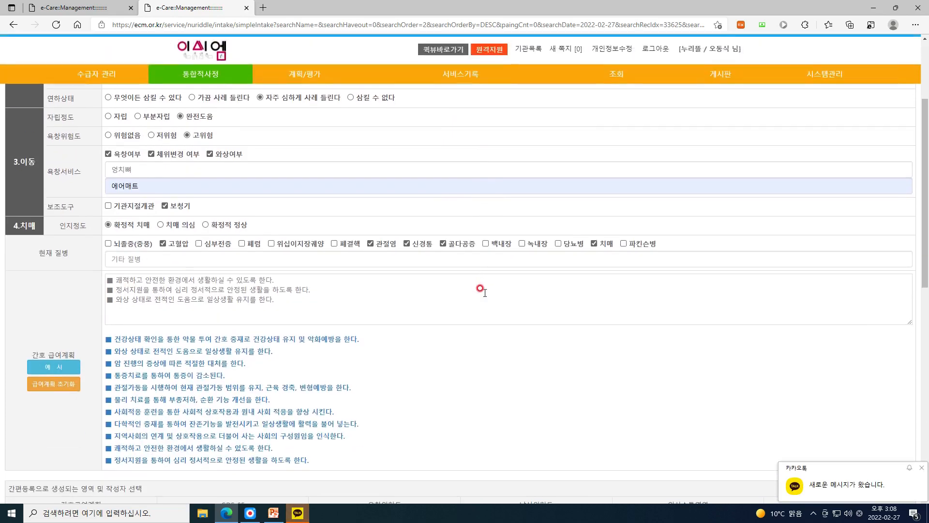
{"action": "scroll", "coordinate": [601, 377], "scroll_direction": "down", "scroll_amount": 2}
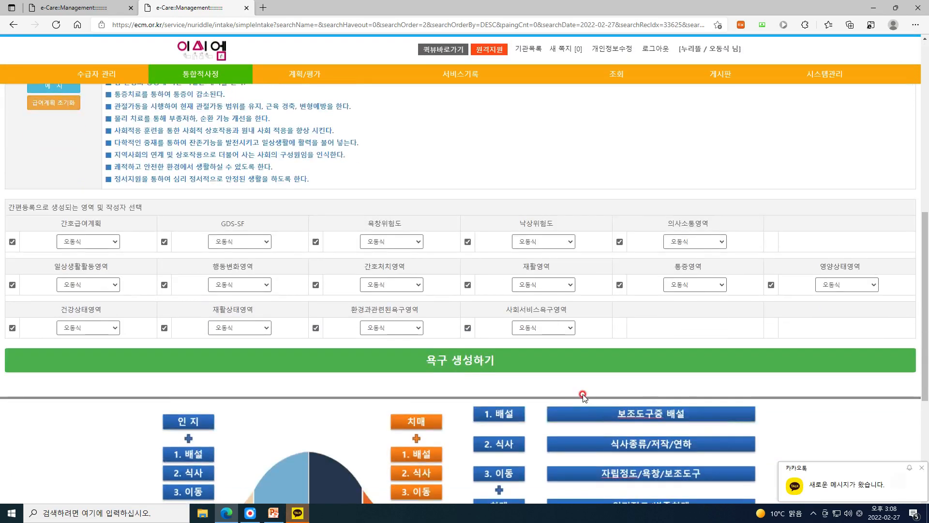
{"action": "scroll", "coordinate": [584, 397], "scroll_direction": "up", "scroll_amount": 4}
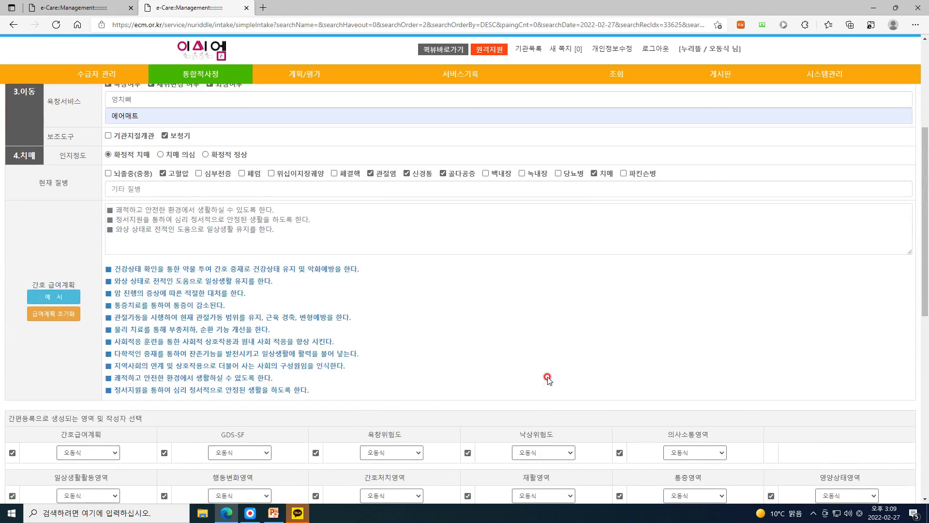
{"action": "scroll", "coordinate": [548, 378], "scroll_direction": "down", "scroll_amount": 3}
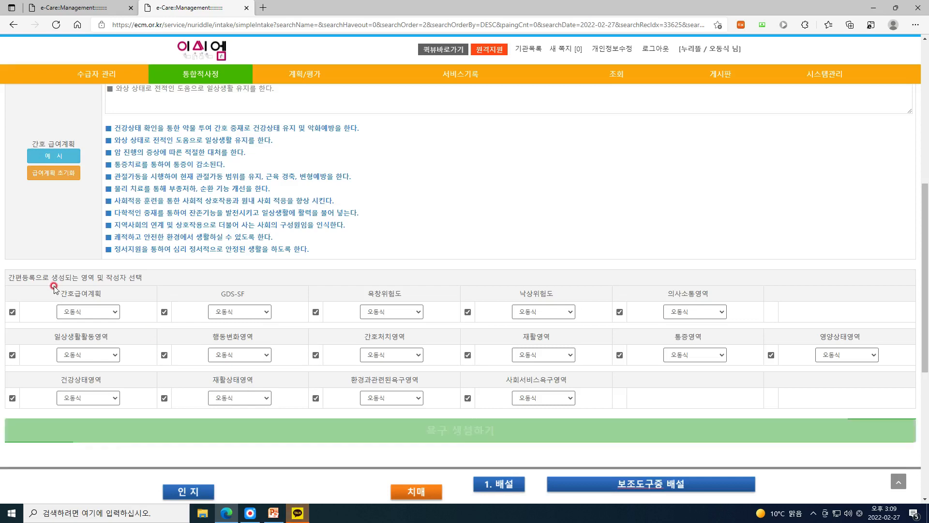
{"action": "left_click_drag", "start_coordinate": [67, 294], "coordinate": [104, 294]}
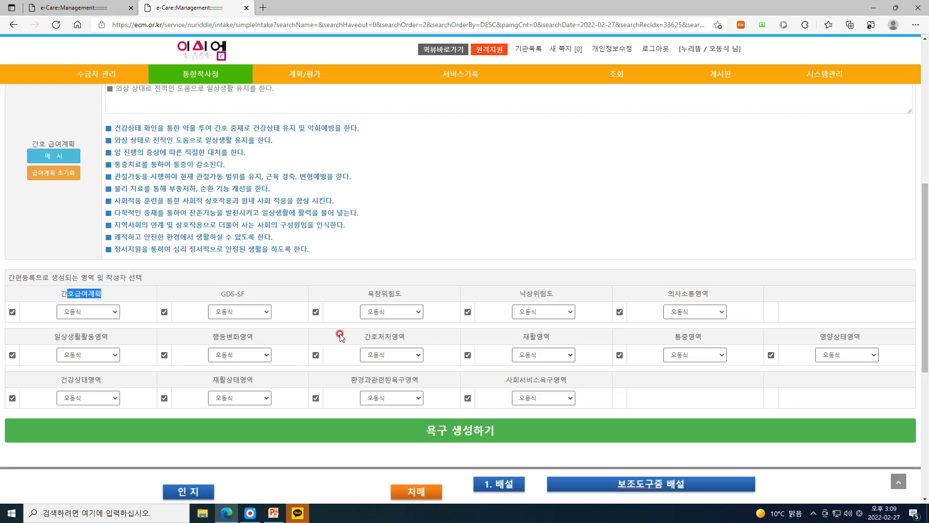
{"action": "left_click_drag", "start_coordinate": [262, 299], "coordinate": [218, 298]}
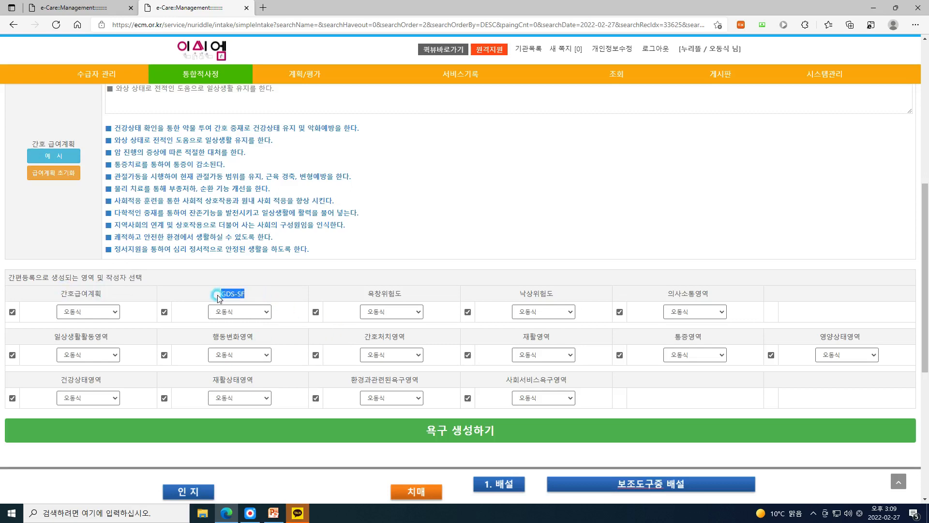
{"action": "left_click_drag", "start_coordinate": [425, 295], "coordinate": [373, 295]}
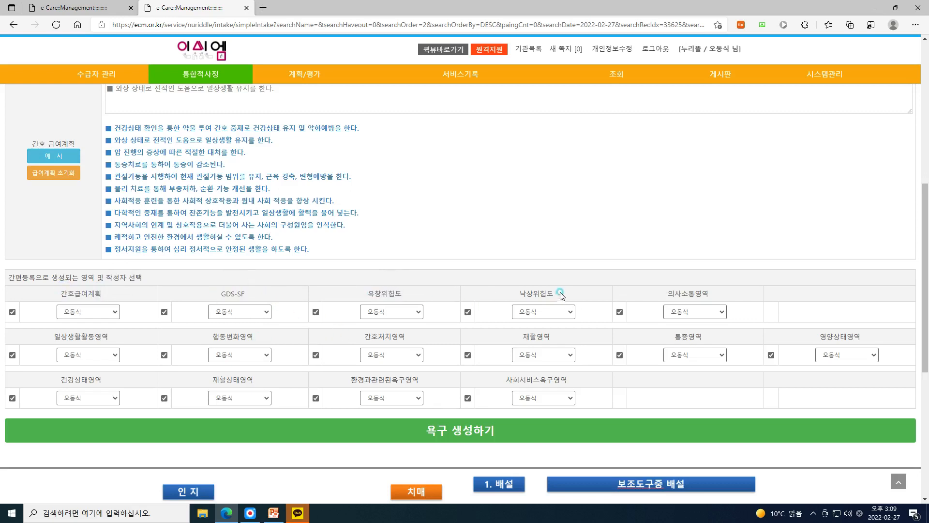
{"action": "left_click_drag", "start_coordinate": [558, 294], "coordinate": [514, 294]}
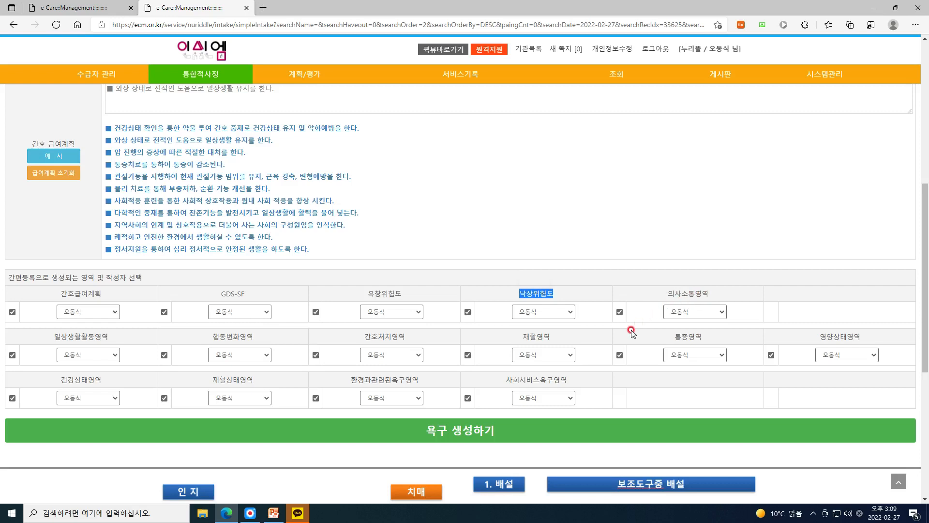
{"action": "scroll", "coordinate": [556, 378], "scroll_direction": "down", "scroll_amount": 1}
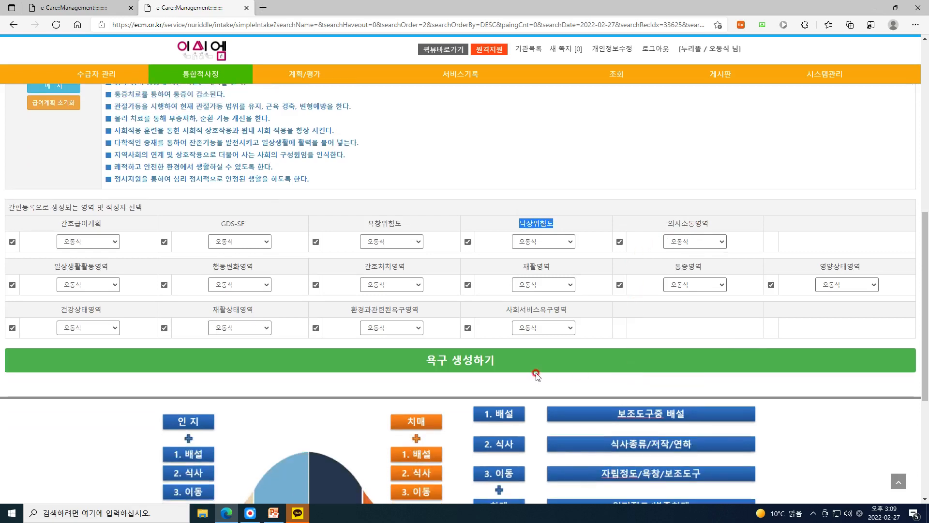
Generate the needs assessments (욕구 생성하기) for the selected areas and confirm saving the entered data
{"action": "left_click", "coordinate": [479, 363]}
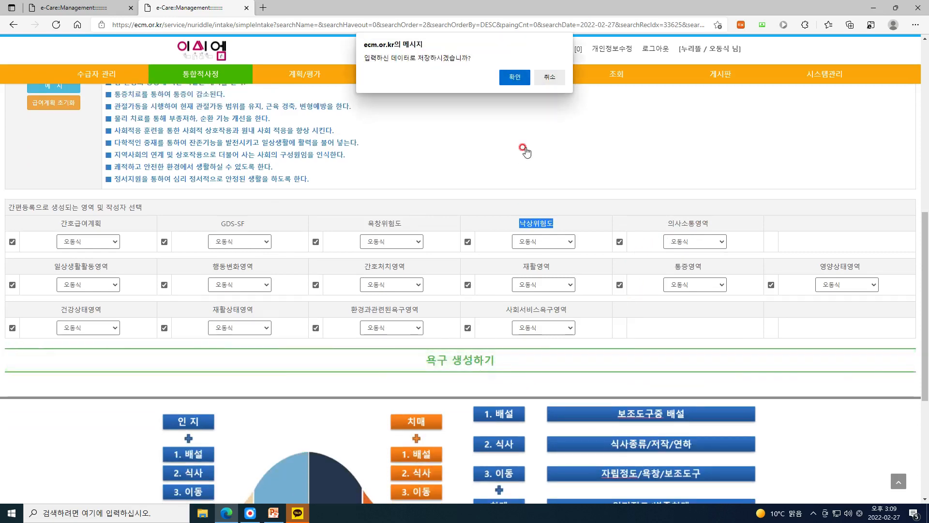
{"action": "left_click", "coordinate": [515, 77]}
{"action": "left_click", "coordinate": [550, 95]}
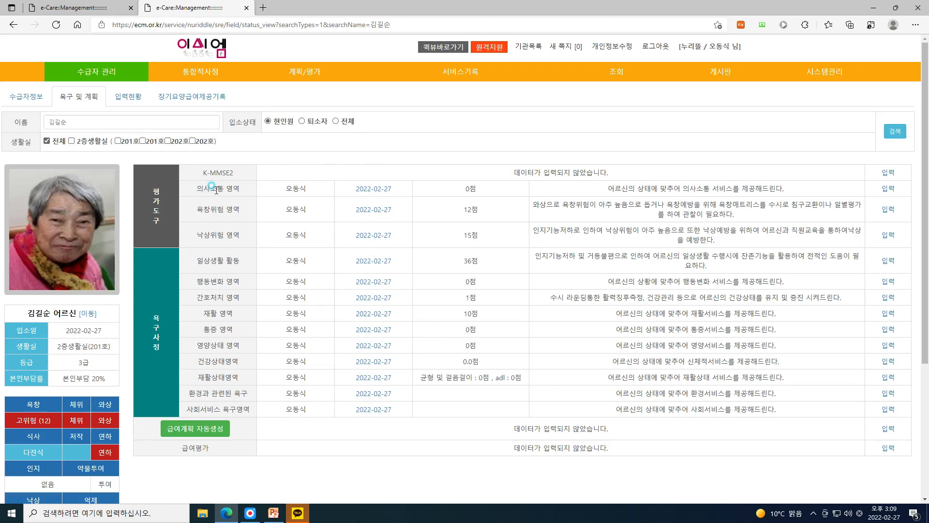
Review the generated 평가도구 and 욕구사정 entries in the recipient's 욕구 및 계획 overview
{"action": "left_click_drag", "start_coordinate": [216, 188], "coordinate": [315, 375]}
{"action": "left_click", "coordinate": [315, 394]}
{"action": "left_click_drag", "start_coordinate": [204, 396], "coordinate": [238, 410]}
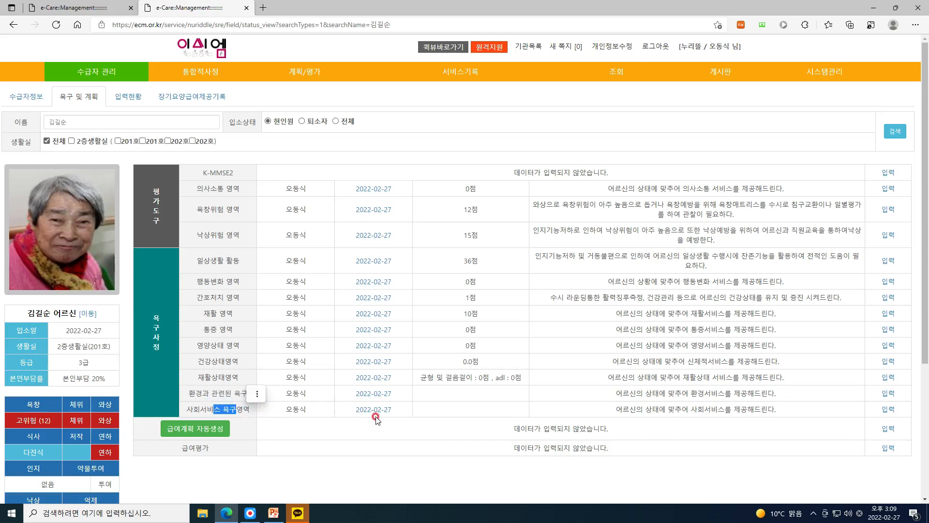
{"action": "left_click", "coordinate": [399, 430]}
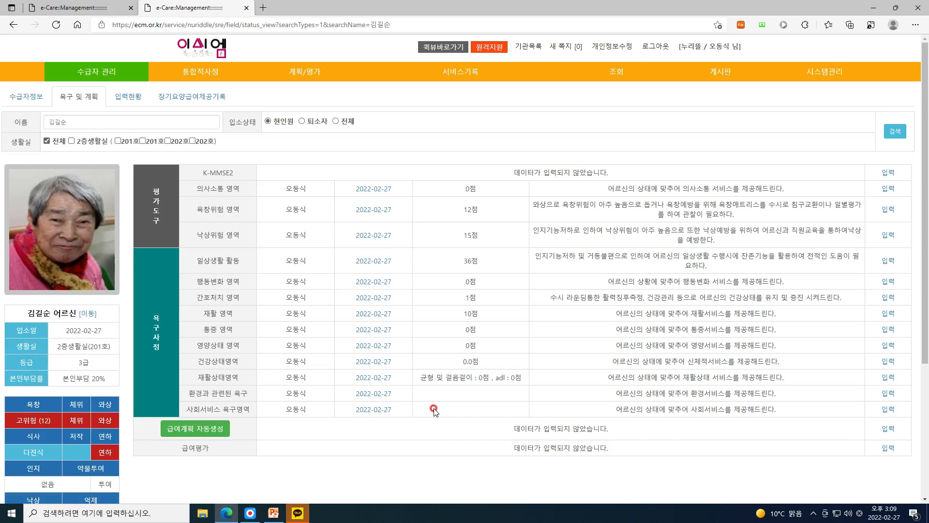
{"action": "left_click_drag", "start_coordinate": [203, 260], "coordinate": [825, 381]}
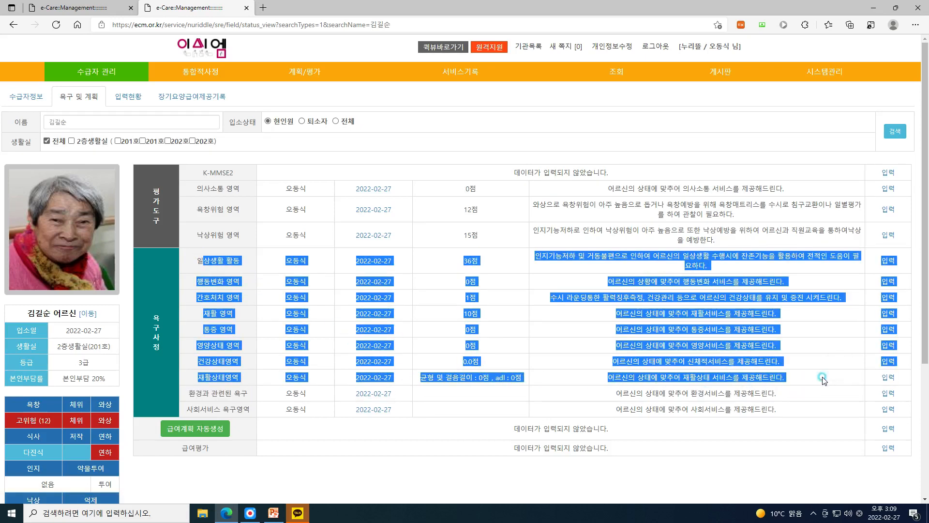
{"action": "left_click", "coordinate": [825, 381]}
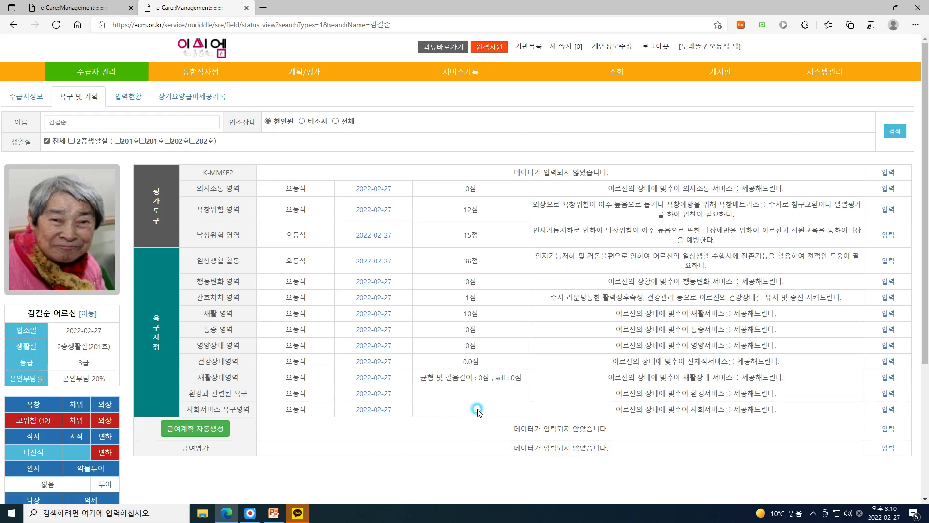
Open the 환경과 관련된 욕구 record dated 2022-02-27 and quit the KakaoTalk messenger running in the background
{"action": "left_click", "coordinate": [372, 396]}
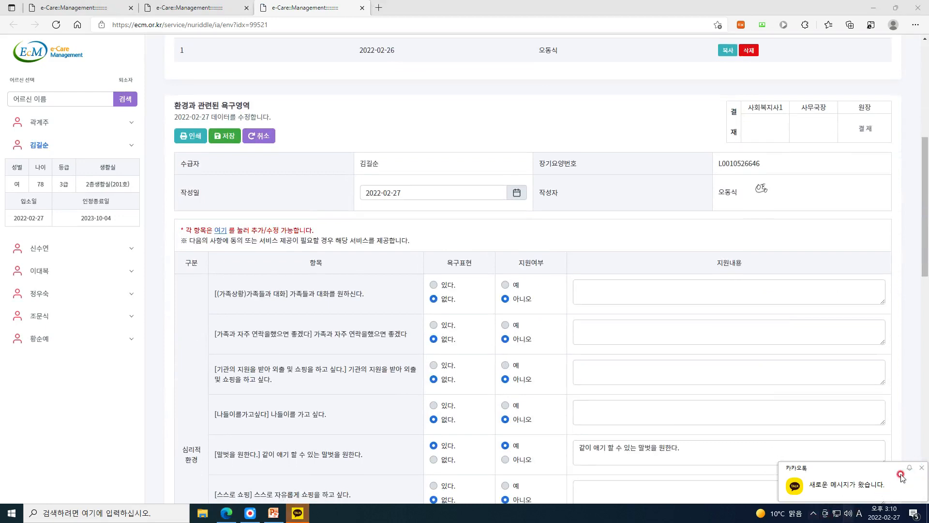
{"action": "left_click", "coordinate": [814, 513]}
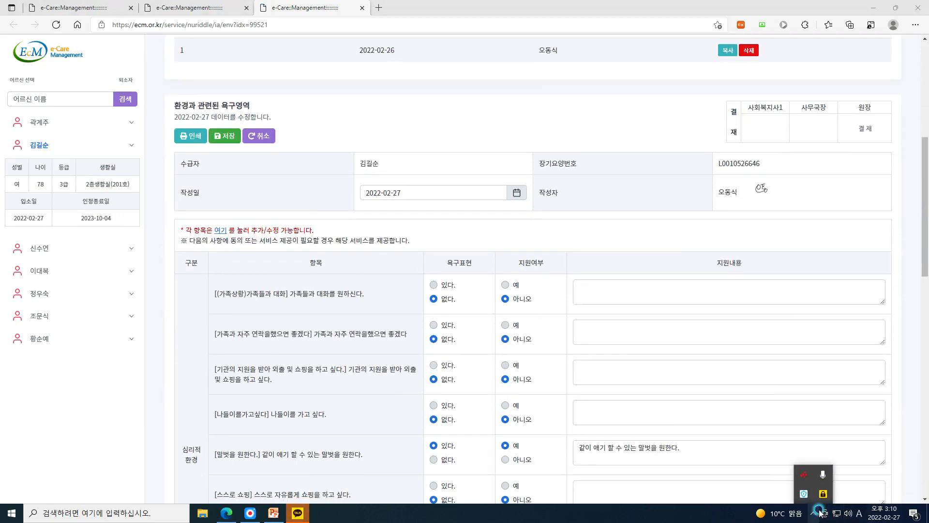
{"action": "right_click", "coordinate": [823, 493]}
{"action": "left_click", "coordinate": [844, 487]}
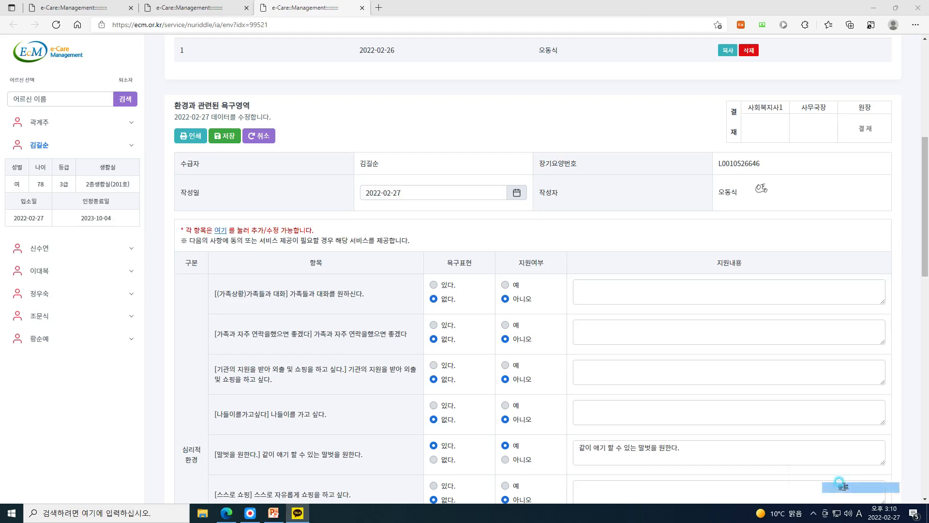
Set 욕구표현 to 있다 for 가족들과 대화 and 가족과 자주 연락, save the environment needs record and close it
{"action": "scroll", "coordinate": [305, 211], "scroll_direction": "up", "scroll_amount": 3}
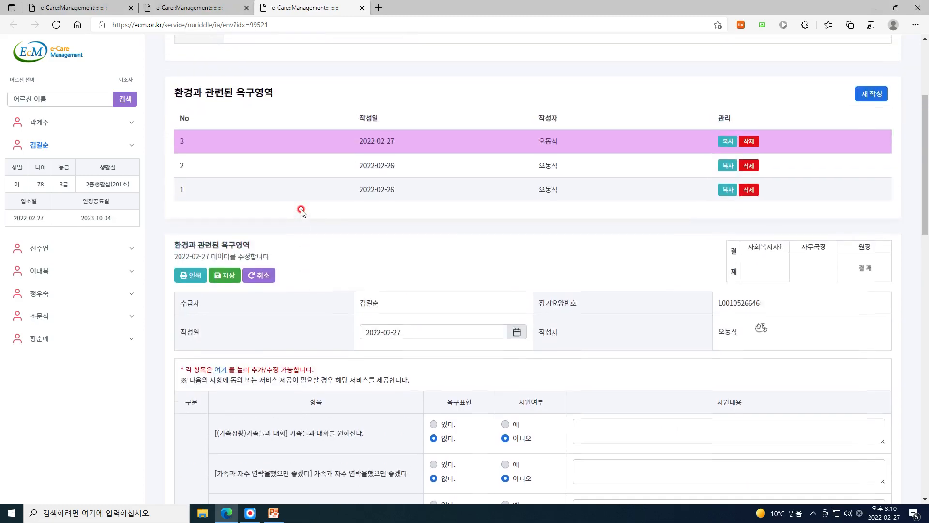
{"action": "scroll", "coordinate": [300, 218], "scroll_direction": "down", "scroll_amount": 6}
{"action": "scroll", "coordinate": [625, 331], "scroll_direction": "down", "scroll_amount": 10}
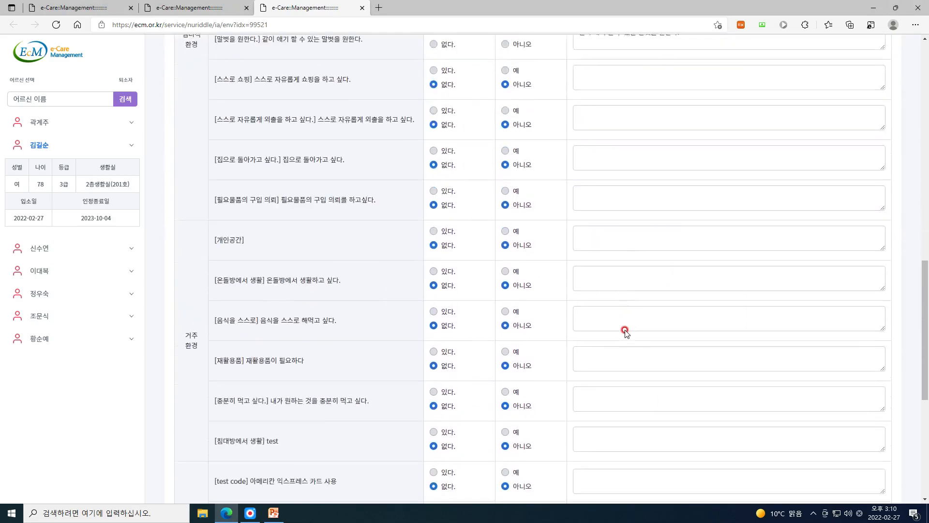
{"action": "scroll", "coordinate": [623, 329], "scroll_direction": "up", "scroll_amount": 13}
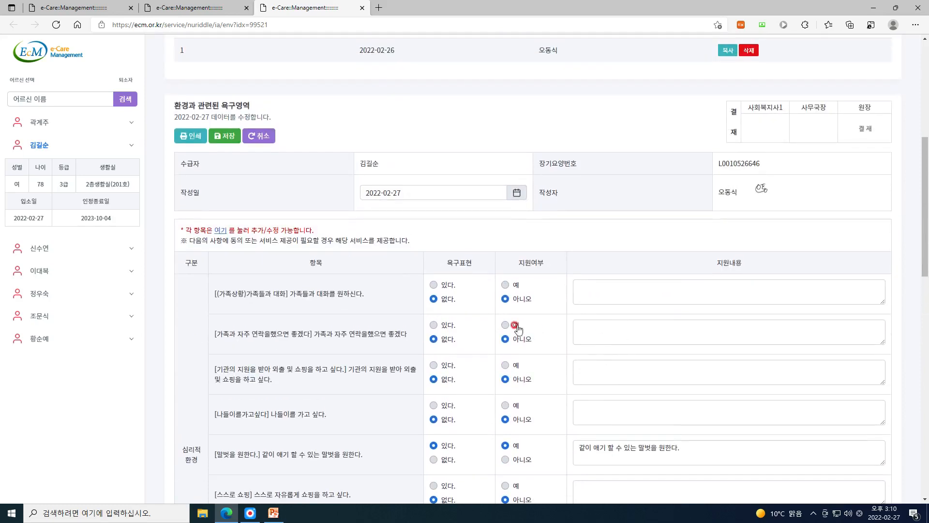
{"action": "left_click", "coordinate": [433, 285]}
{"action": "left_click", "coordinate": [435, 326]}
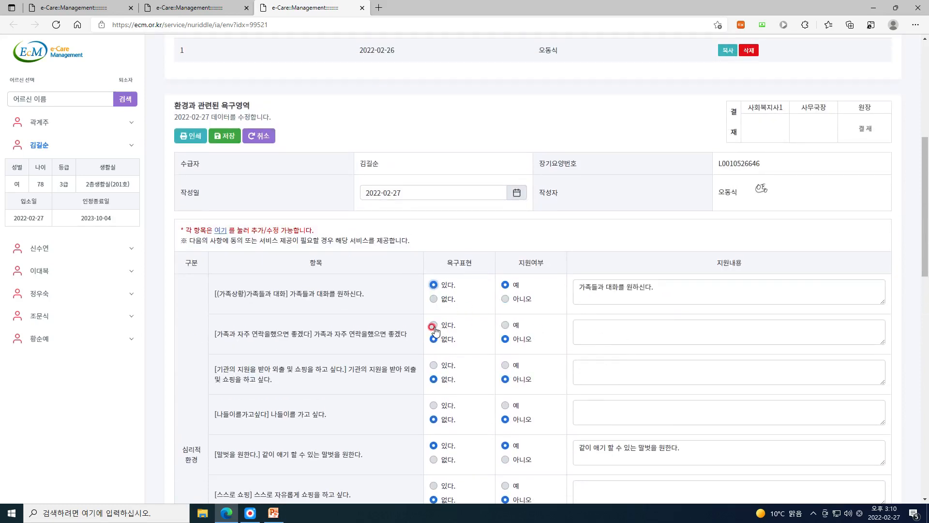
{"action": "left_click", "coordinate": [434, 326]}
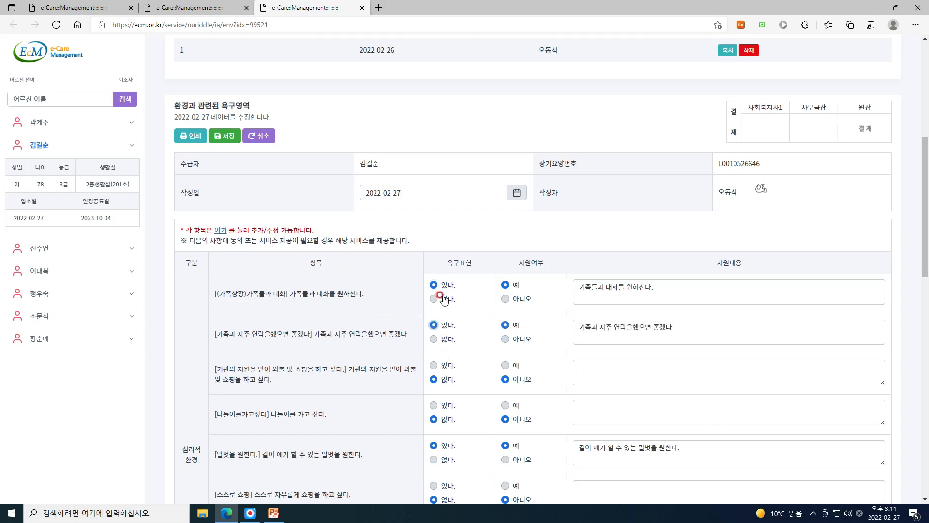
{"action": "left_click", "coordinate": [232, 137]}
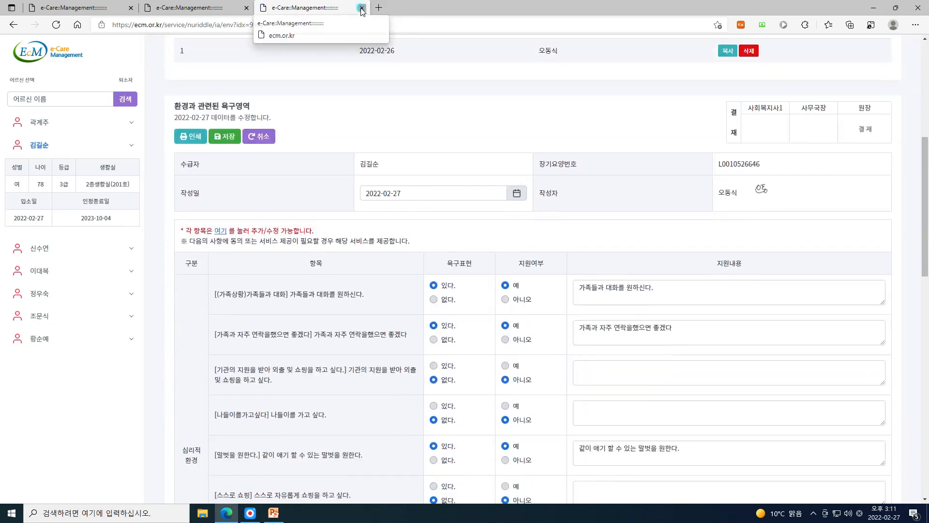
{"action": "left_click", "coordinate": [360, 8]}
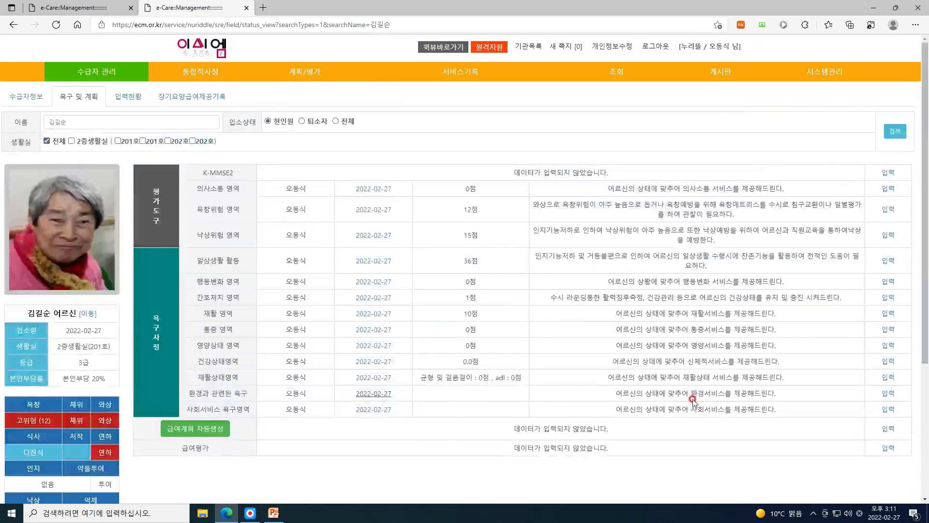
Open the 사회서비스 욕구영역 record dated 2022-02-27 and mark 음악교실 and 음악치료 as activities for 기초생활력 회복
{"action": "left_click", "coordinate": [366, 410]}
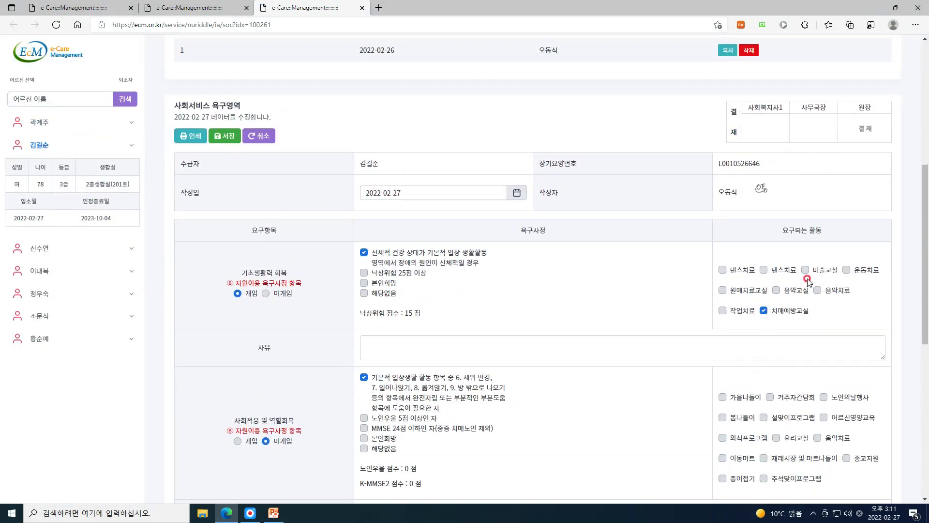
{"action": "left_click", "coordinate": [723, 270]}
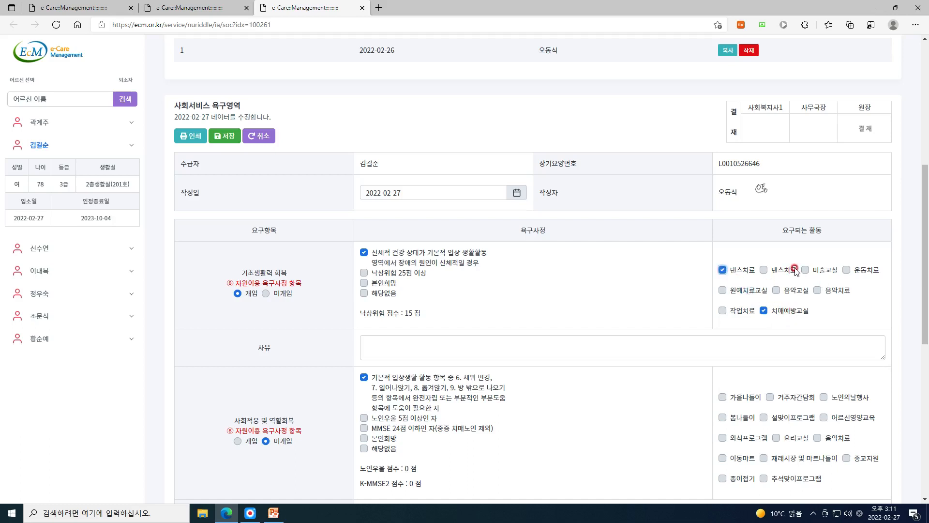
{"action": "left_click", "coordinate": [724, 271]}
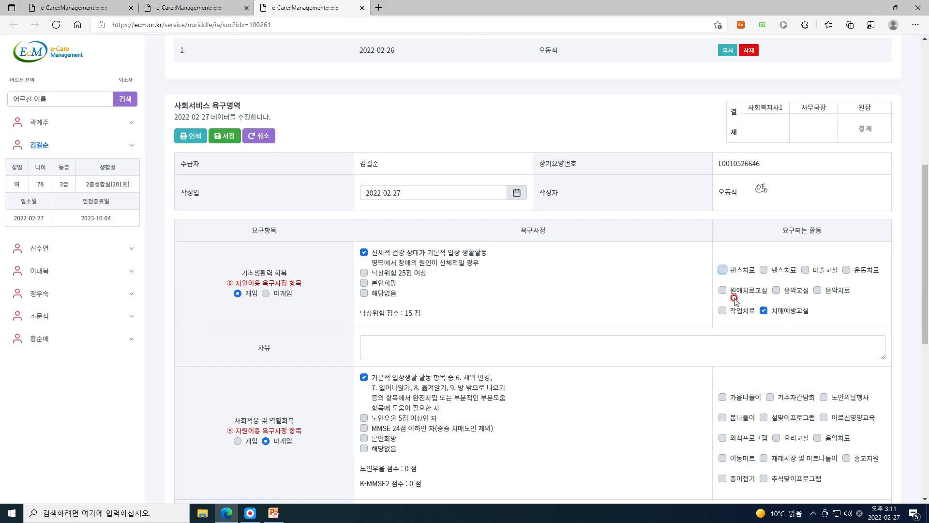
{"action": "left_click", "coordinate": [779, 290]}
{"action": "left_click", "coordinate": [817, 290]}
Mark 음악치료 and 어르신영양교육 as the required activities for 사회적응 및 역할회복
{"action": "scroll", "coordinate": [794, 344], "scroll_direction": "down", "scroll_amount": 3}
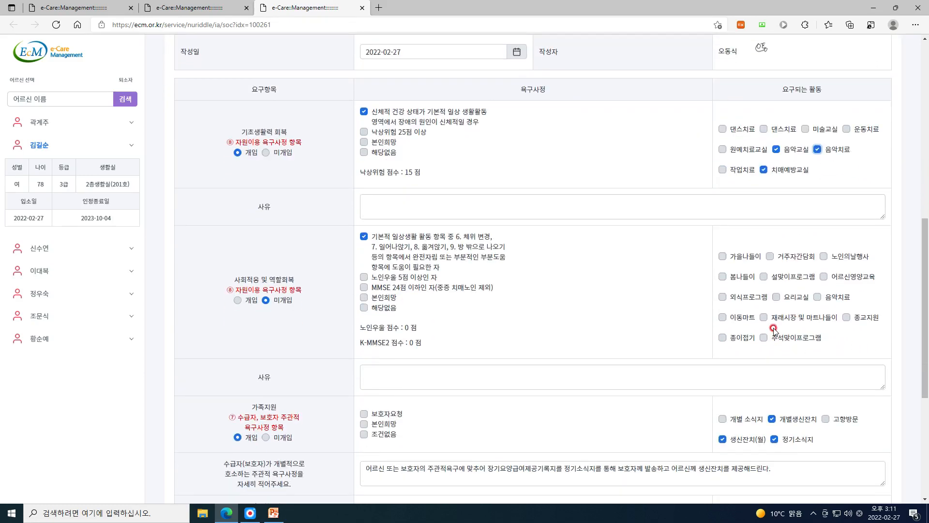
{"action": "left_click", "coordinate": [818, 296]}
{"action": "left_click", "coordinate": [824, 277]}
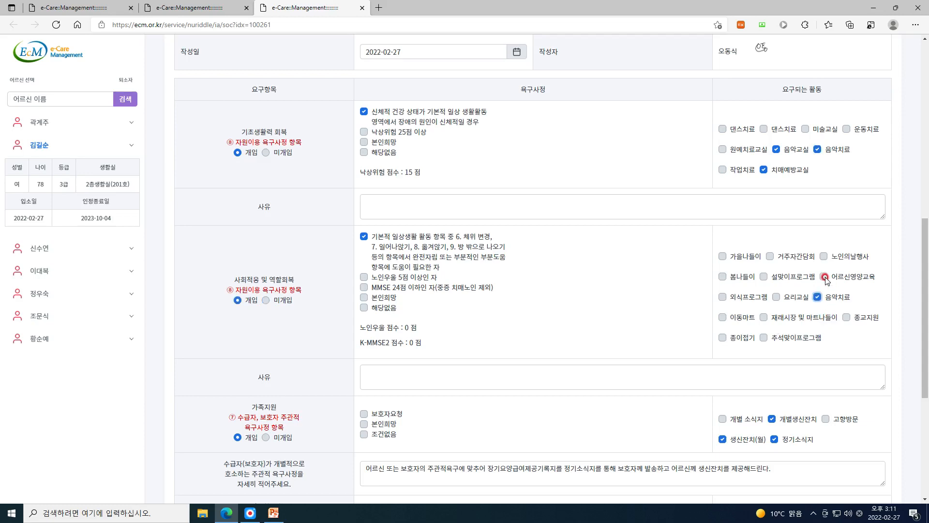
{"action": "left_click", "coordinate": [825, 370]}
{"action": "scroll", "coordinate": [829, 374], "scroll_direction": "down", "scroll_amount": 1}
{"action": "scroll", "coordinate": [829, 375], "scroll_direction": "down", "scroll_amount": 2}
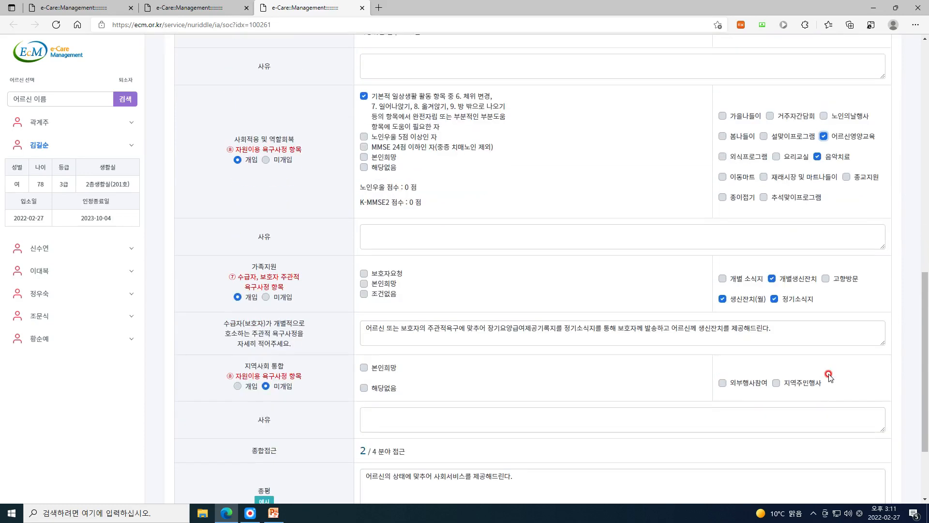
Save the 사회서비스 욕구영역 record, check its 종합접근 entry and close the record
{"action": "scroll", "coordinate": [829, 375], "scroll_direction": "down", "scroll_amount": 3}
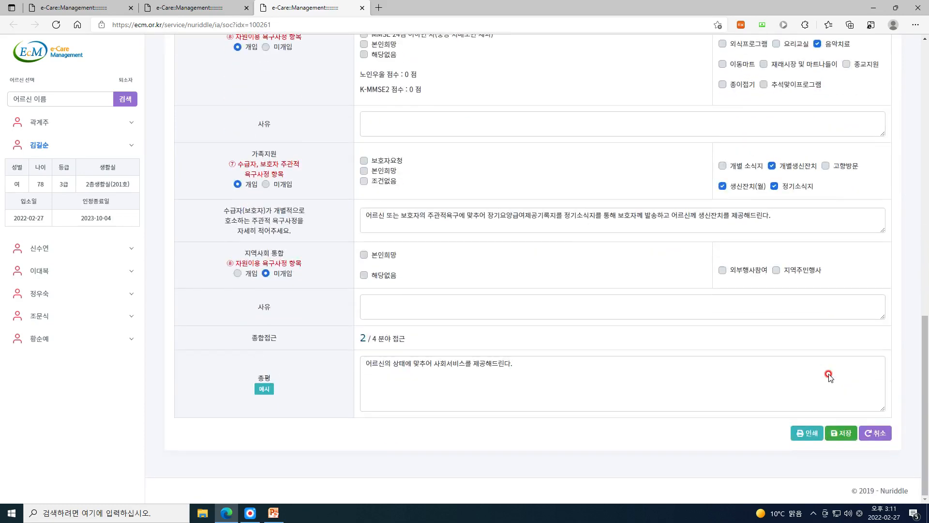
{"action": "left_click", "coordinate": [845, 433]}
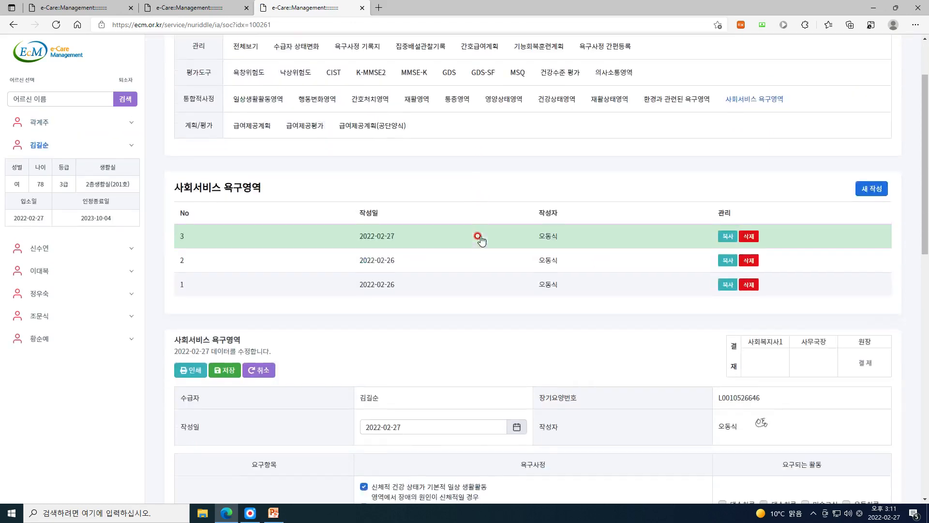
{"action": "scroll", "coordinate": [481, 238], "scroll_direction": "down", "scroll_amount": 10}
{"action": "scroll", "coordinate": [481, 239], "scroll_direction": "down", "scroll_amount": 4}
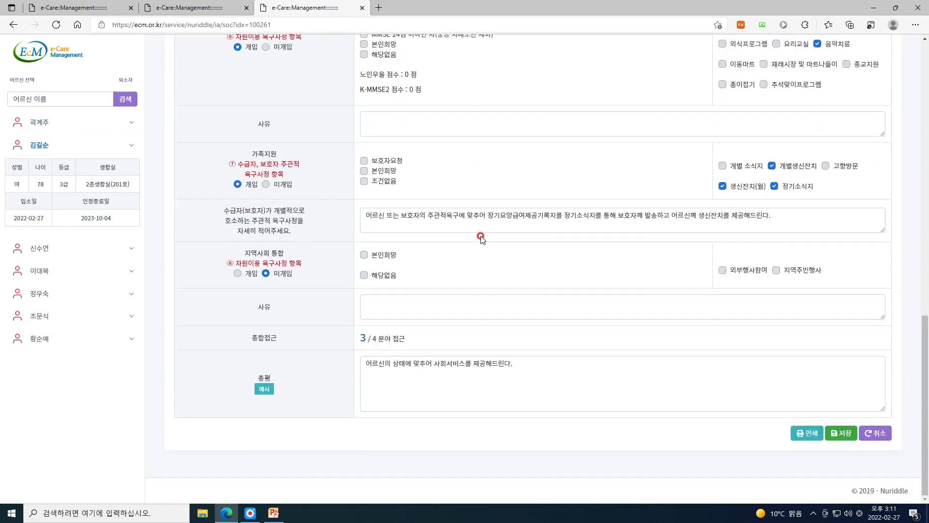
{"action": "scroll", "coordinate": [480, 238], "scroll_direction": "up", "scroll_amount": 20}
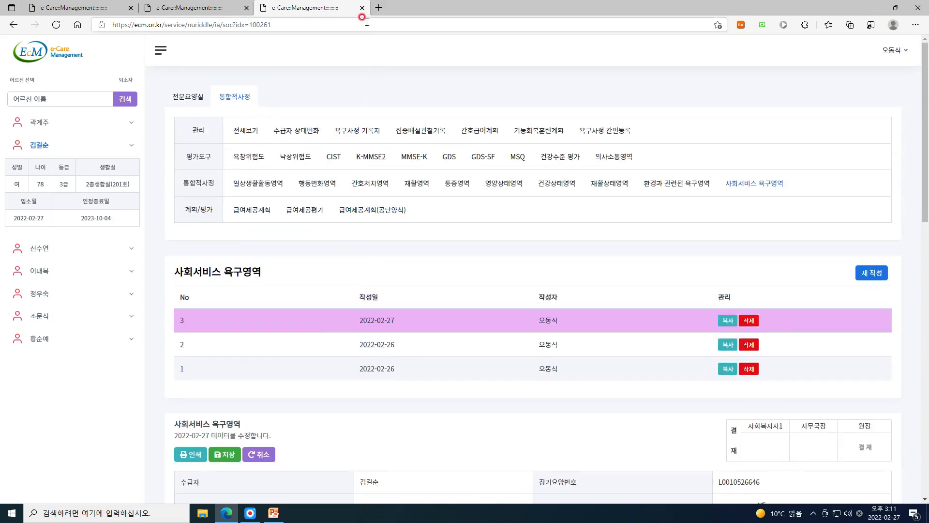
{"action": "left_click", "coordinate": [363, 7]}
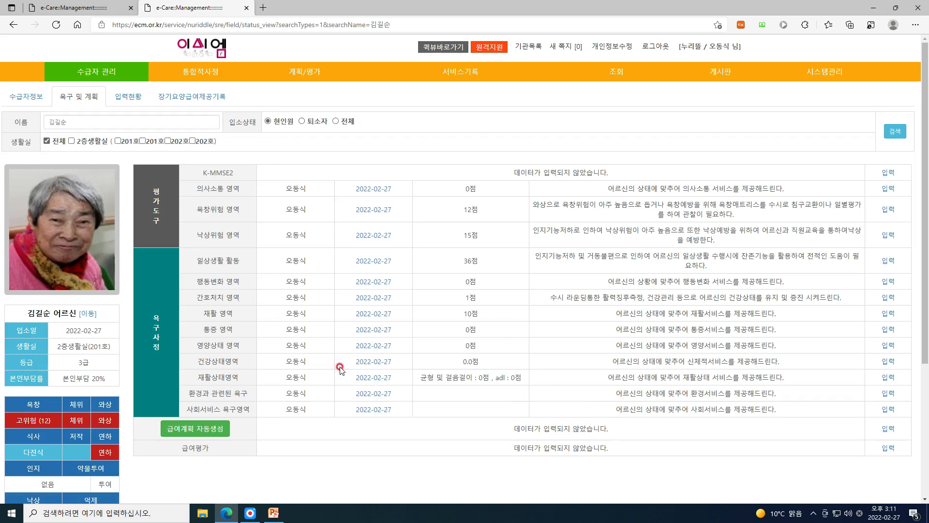
Start 급여계획 자동생성 for the recipient and set the plan's 시작일 to 2022-02-27
{"action": "left_click_drag", "start_coordinate": [188, 392], "coordinate": [890, 407]}
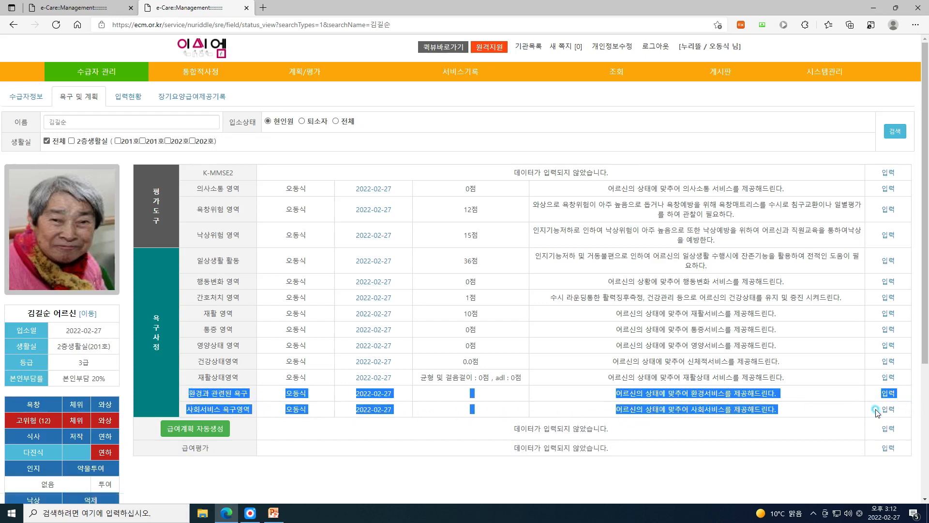
{"action": "left_click", "coordinate": [390, 441]}
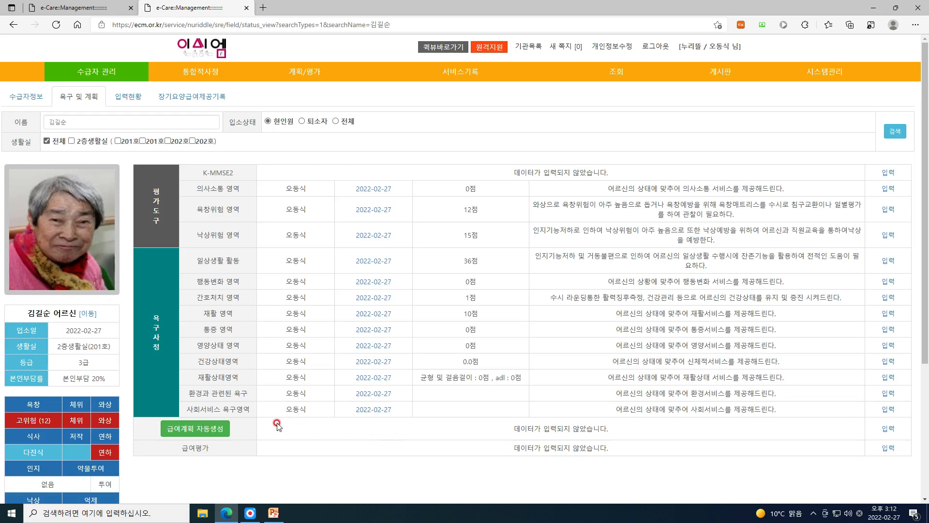
{"action": "left_click", "coordinate": [194, 436]}
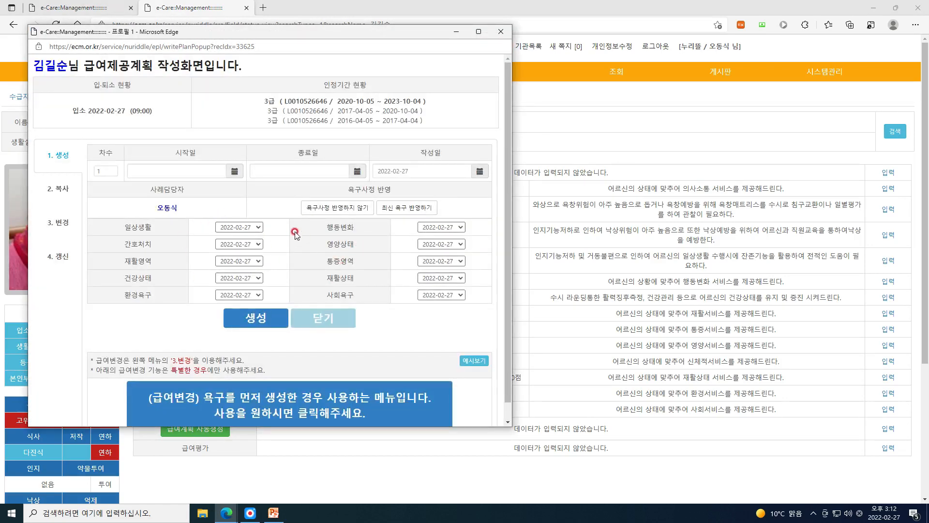
{"action": "left_click", "coordinate": [234, 172]}
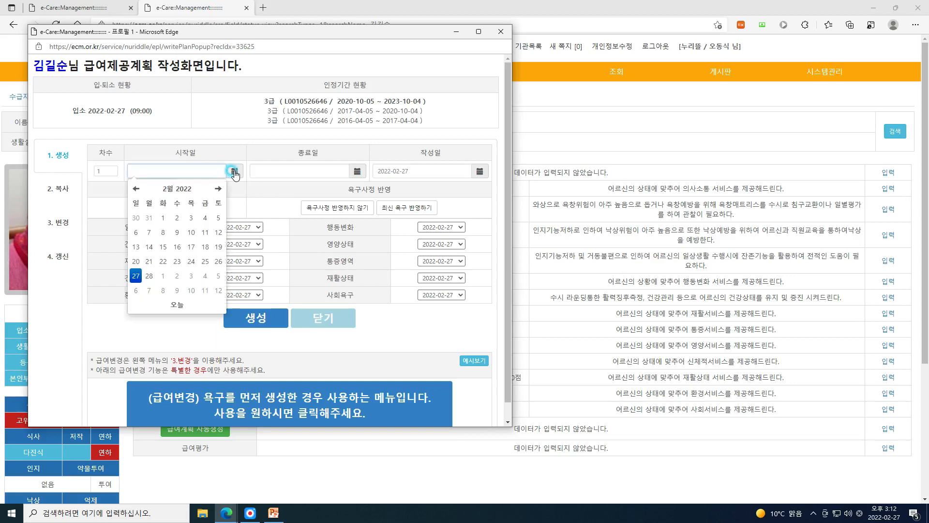
{"action": "left_click", "coordinate": [137, 280]}
Check the plan period and the area assessment dates, and generate the 급여제공계획
{"action": "left_click_drag", "start_coordinate": [438, 152], "coordinate": [390, 154]}
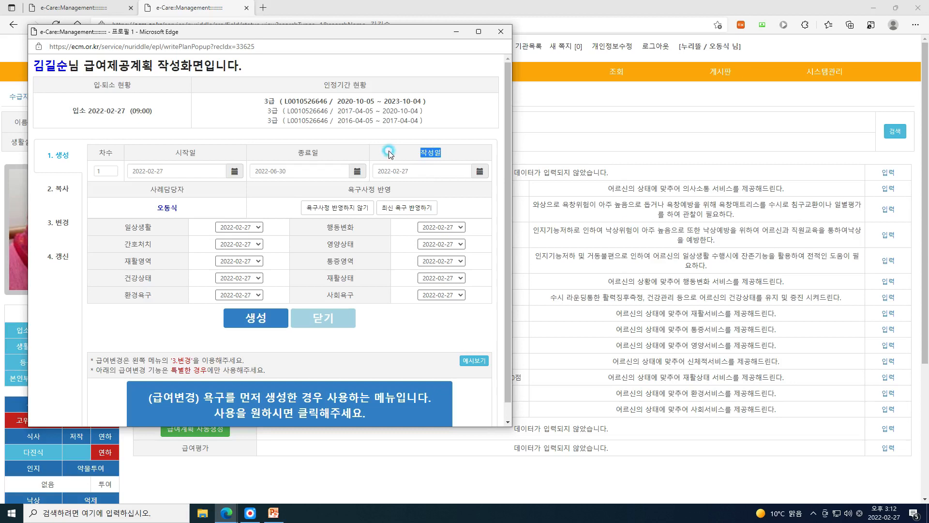
{"action": "left_click", "coordinate": [184, 151]}
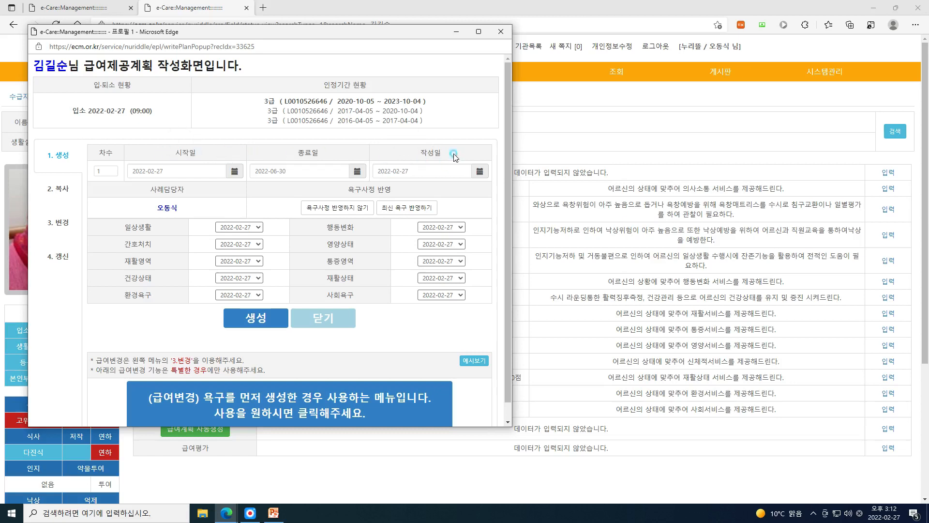
{"action": "left_click_drag", "start_coordinate": [326, 154], "coordinate": [295, 153]}
{"action": "left_click", "coordinate": [373, 151]}
{"action": "left_click_drag", "start_coordinate": [127, 219], "coordinate": [473, 294]}
{"action": "left_click", "coordinate": [417, 334]}
{"action": "left_click", "coordinate": [262, 322]}
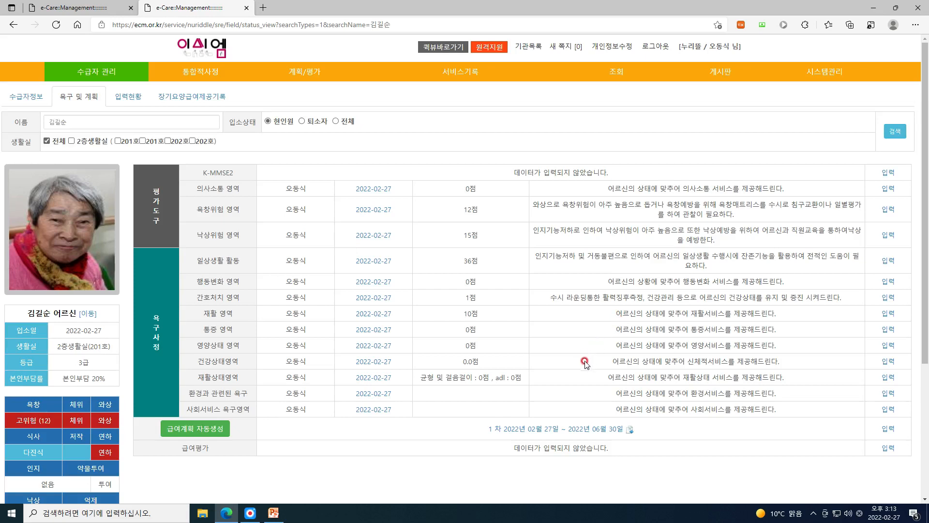
Open the first-round benefit plan for 2022-02-27 to 2022-06-30 and review its service areas and 종합의견
{"action": "left_click", "coordinate": [548, 429]}
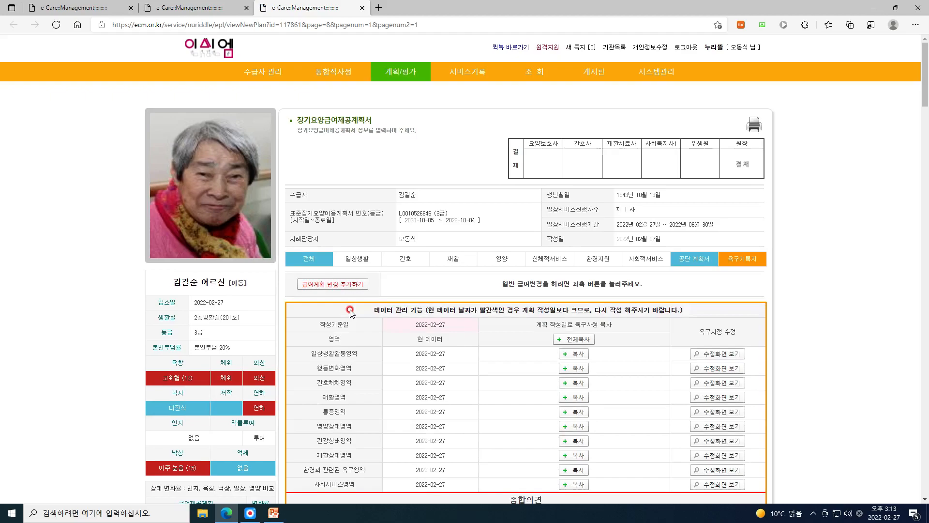
{"action": "scroll", "coordinate": [350, 310], "scroll_direction": "down", "scroll_amount": 20}
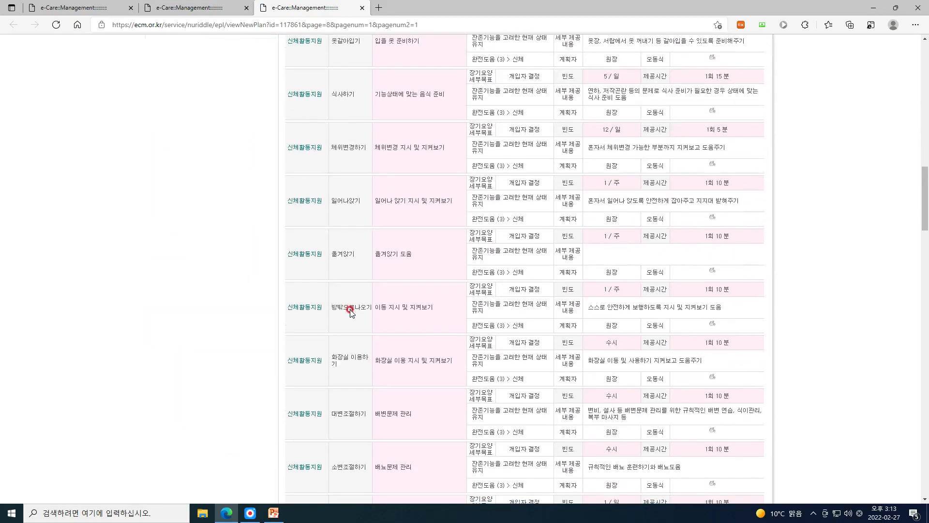
{"action": "scroll", "coordinate": [350, 310], "scroll_direction": "down", "scroll_amount": 20}
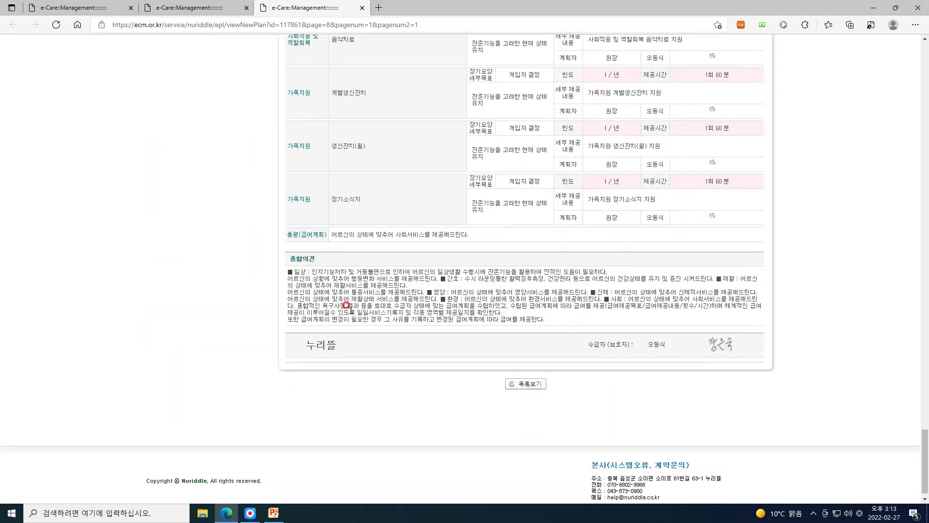
{"action": "scroll", "coordinate": [349, 310], "scroll_direction": "up", "scroll_amount": 15}
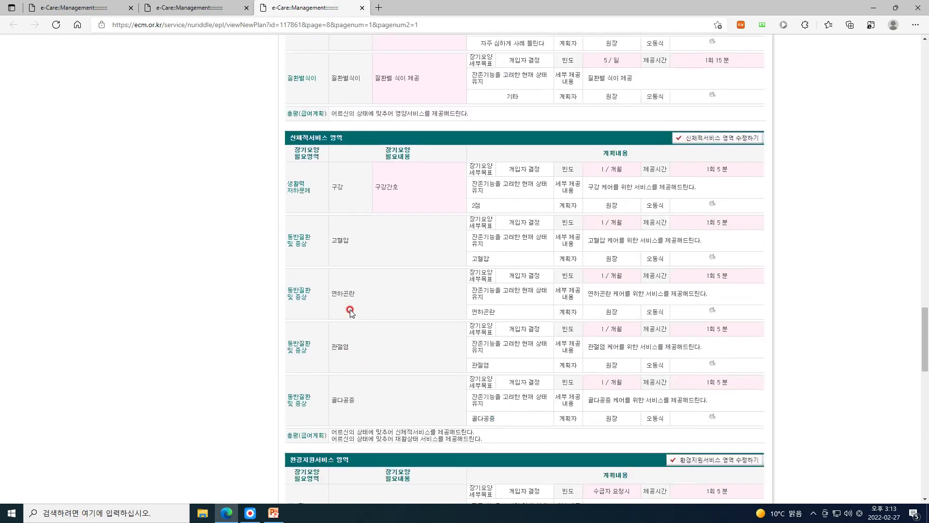
{"action": "scroll", "coordinate": [350, 310], "scroll_direction": "up", "scroll_amount": 20}
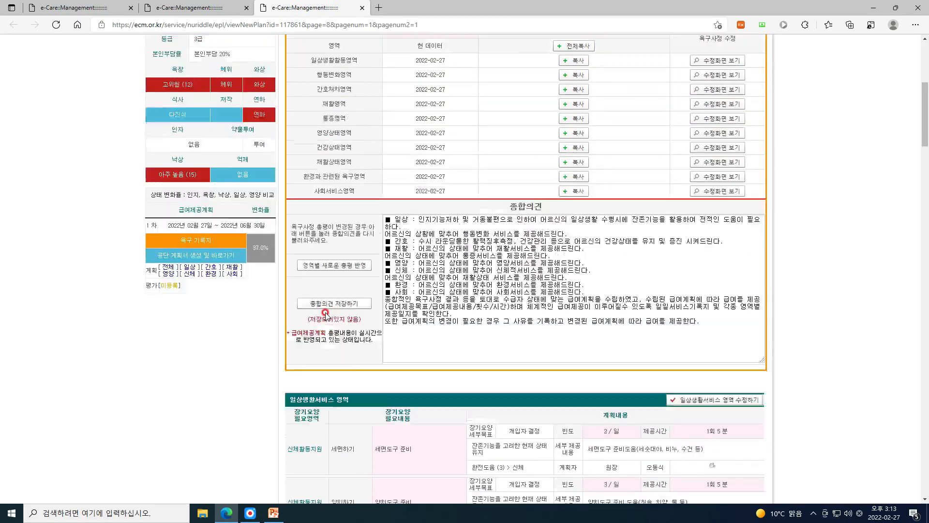
{"action": "scroll", "coordinate": [325, 313], "scroll_direction": "up", "scroll_amount": 2}
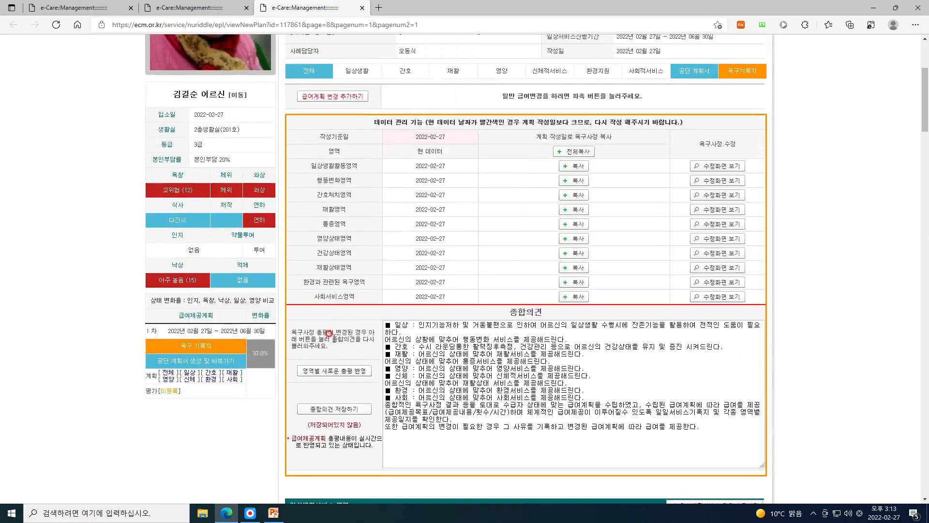
Open the 욕구사정 기록지 from the plan and examine its 일반상태 and 주요질병상태 sections
{"action": "left_click", "coordinate": [198, 347]}
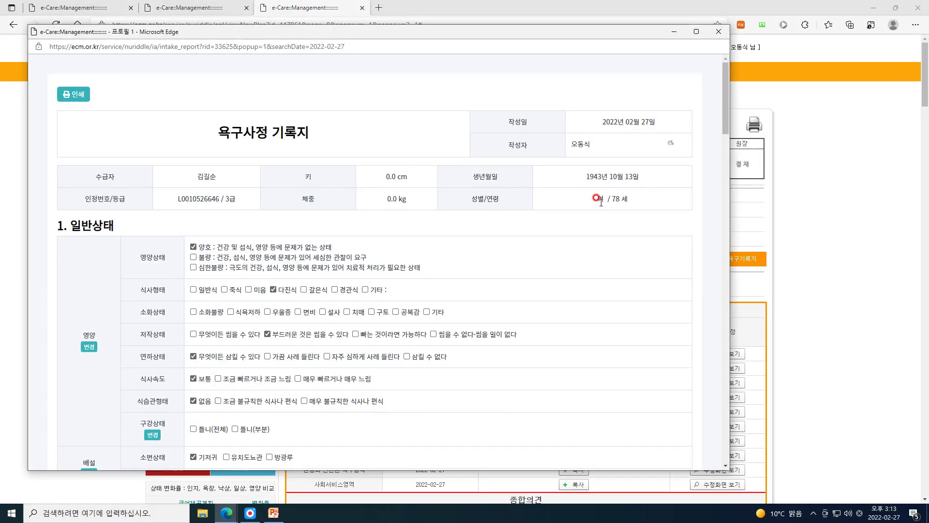
{"action": "scroll", "coordinate": [599, 199], "scroll_direction": "down", "scroll_amount": 3}
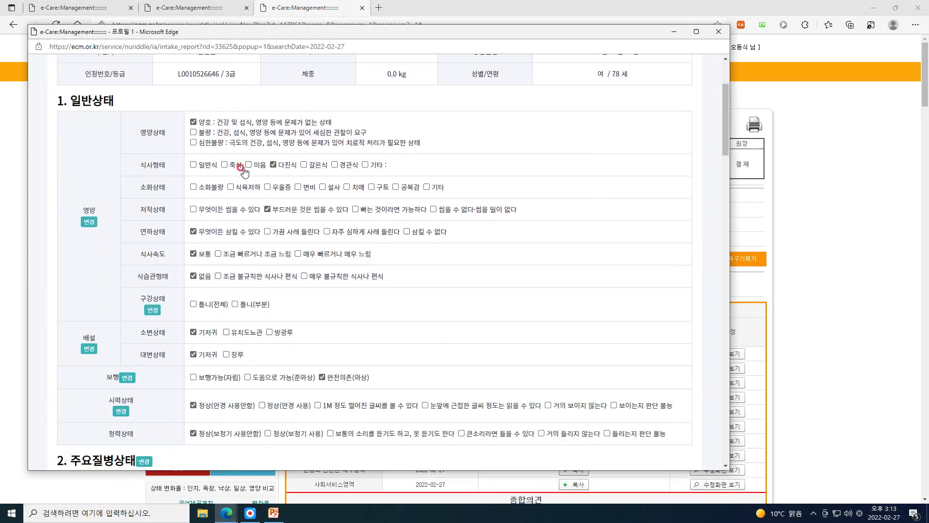
{"action": "scroll", "coordinate": [268, 211], "scroll_direction": "down", "scroll_amount": 3}
{"action": "scroll", "coordinate": [290, 208], "scroll_direction": "down", "scroll_amount": 4}
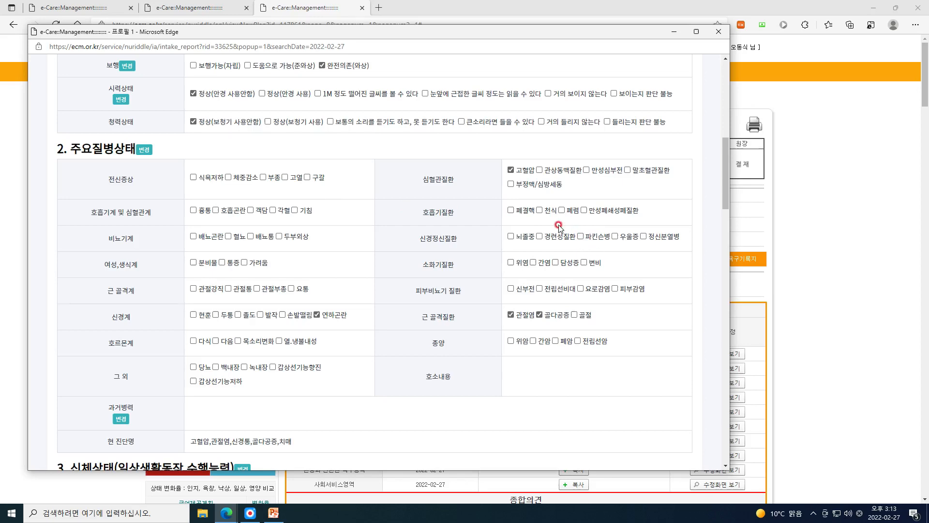
{"action": "left_click", "coordinate": [539, 210]}
{"action": "scroll", "coordinate": [563, 230], "scroll_direction": "down", "scroll_amount": 4}
{"action": "scroll", "coordinate": [562, 229], "scroll_direction": "up", "scroll_amount": 5}
{"action": "scroll", "coordinate": [561, 228], "scroll_direction": "down", "scroll_amount": 1}
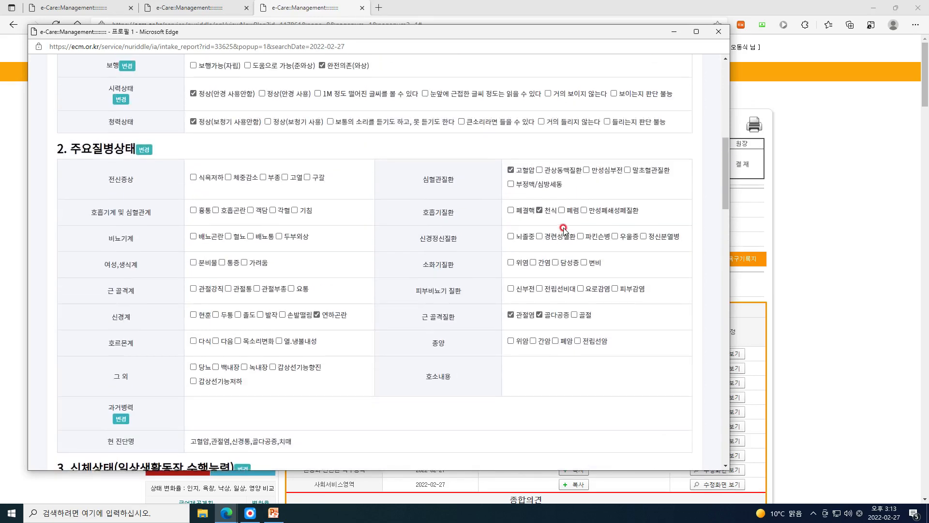
{"action": "left_click", "coordinate": [539, 210]}
Review the rest of the 욕구사정 기록지 from 과거병력 through 종합의견 and close it
{"action": "scroll", "coordinate": [456, 284], "scroll_direction": "down", "scroll_amount": 3}
{"action": "left_click", "coordinate": [113, 307]}
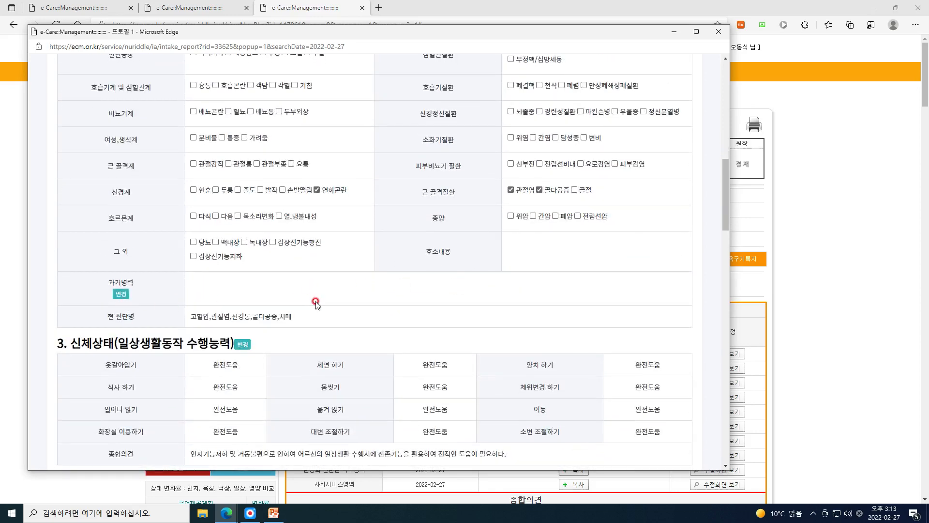
{"action": "scroll", "coordinate": [339, 290], "scroll_direction": "down", "scroll_amount": 20}
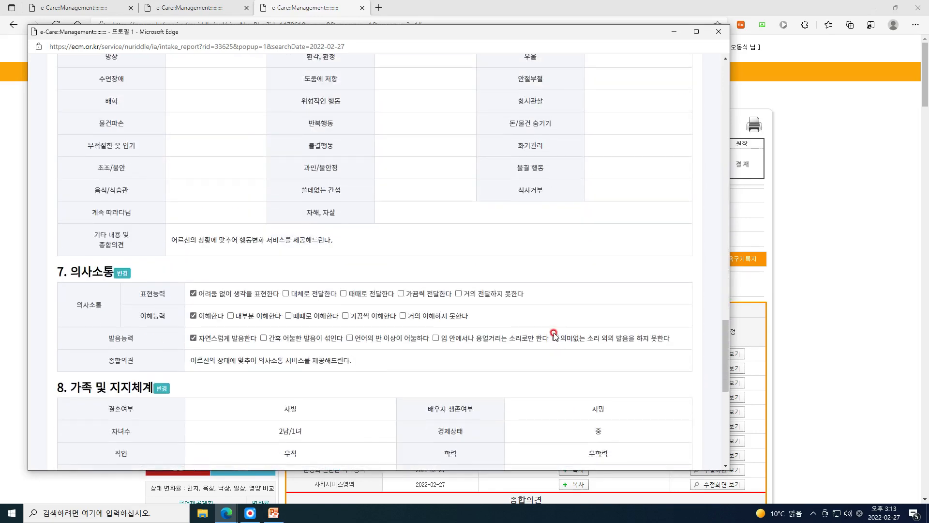
{"action": "scroll", "coordinate": [484, 334], "scroll_direction": "down", "scroll_amount": 10}
{"action": "left_click_drag", "start_coordinate": [249, 353], "coordinate": [110, 302]}
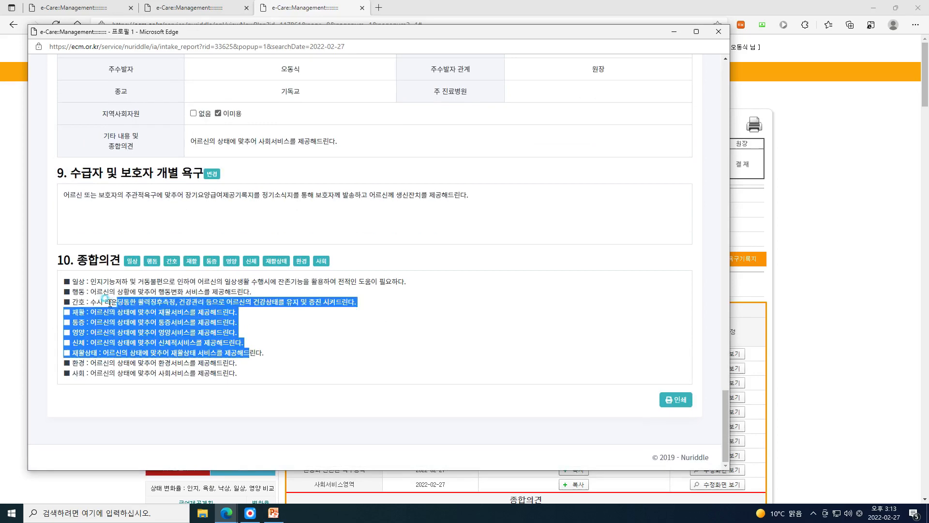
{"action": "left_click", "coordinate": [375, 322]}
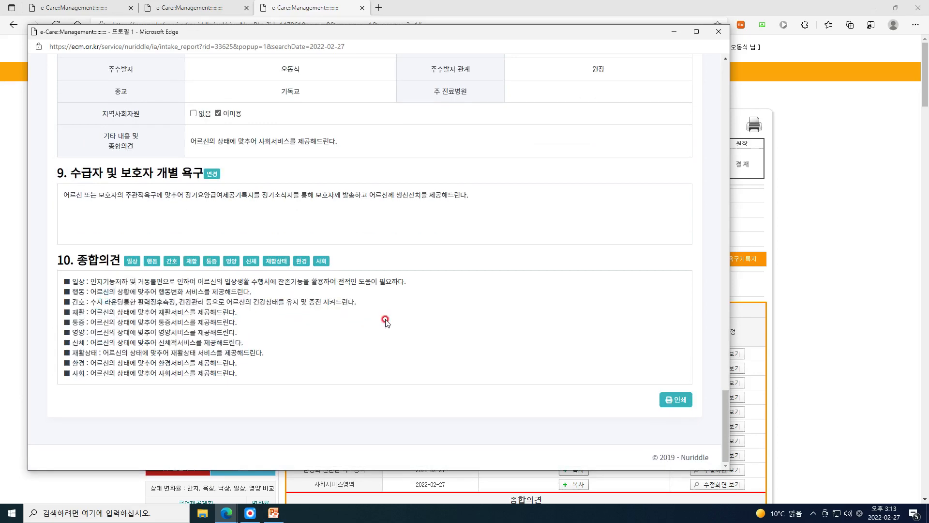
{"action": "left_click", "coordinate": [719, 32]}
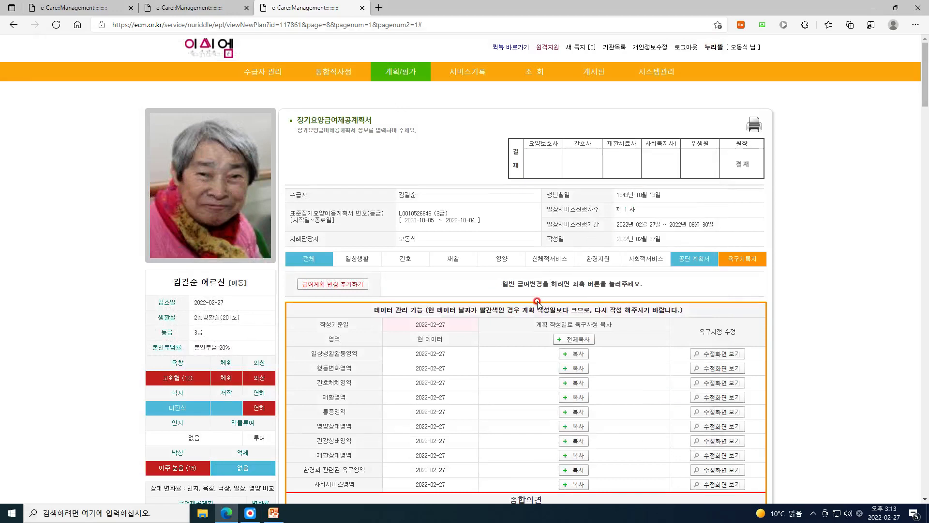
Open the 일상생활서비스 영역 of the benefit plan for editing
{"action": "scroll", "coordinate": [528, 308], "scroll_direction": "down", "scroll_amount": 3}
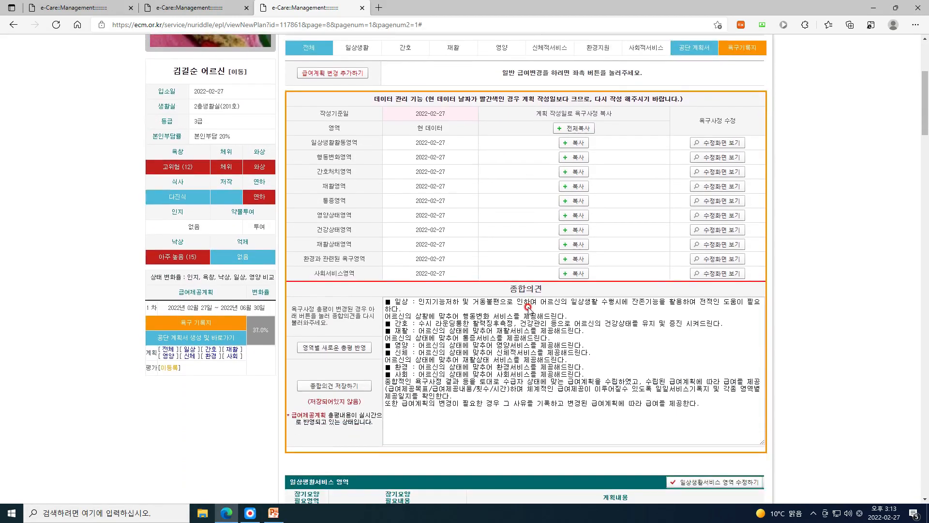
{"action": "scroll", "coordinate": [629, 402], "scroll_direction": "down", "scroll_amount": 2}
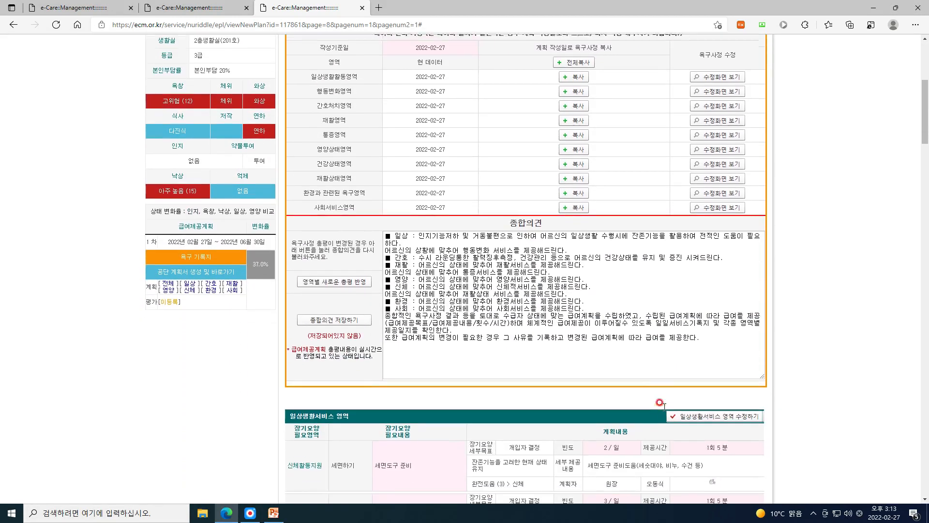
{"action": "scroll", "coordinate": [666, 406], "scroll_direction": "down", "scroll_amount": 3}
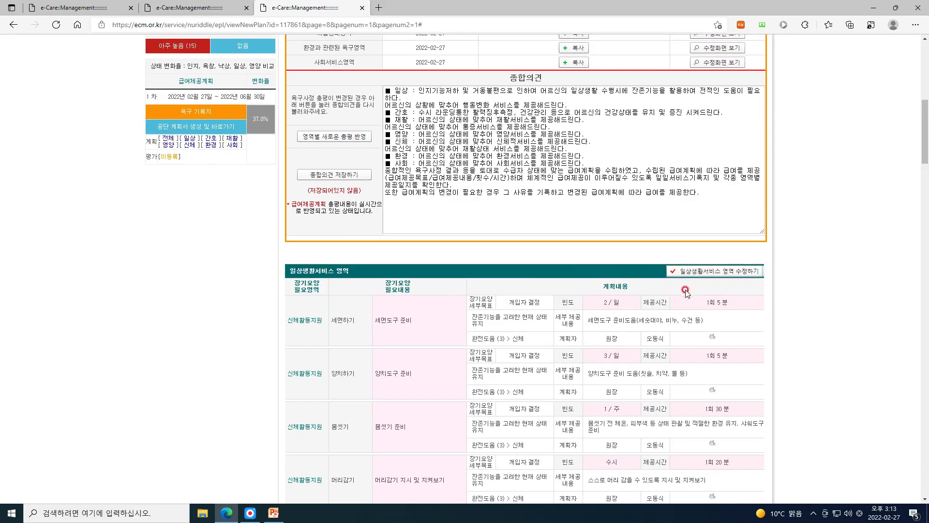
{"action": "left_click", "coordinate": [703, 274]}
{"action": "scroll", "coordinate": [710, 286], "scroll_direction": "down", "scroll_amount": 2}
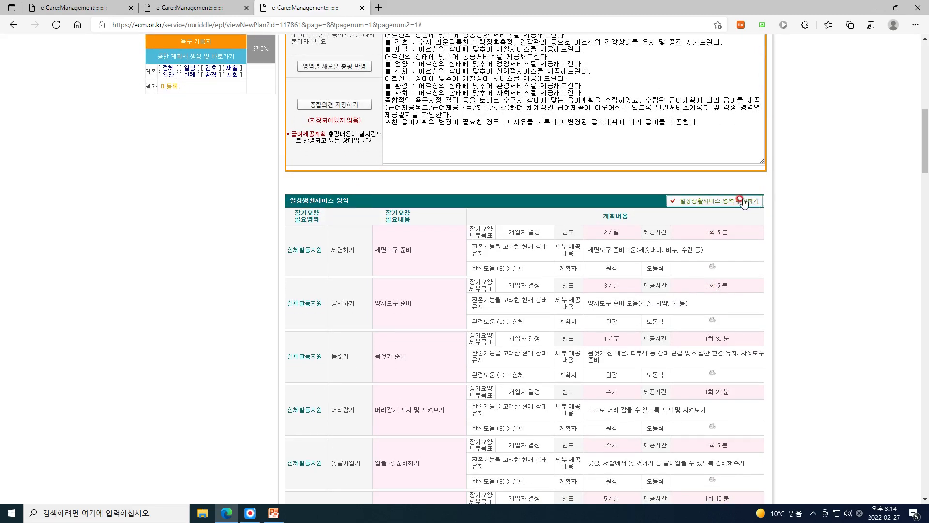
{"action": "left_click", "coordinate": [741, 201]}
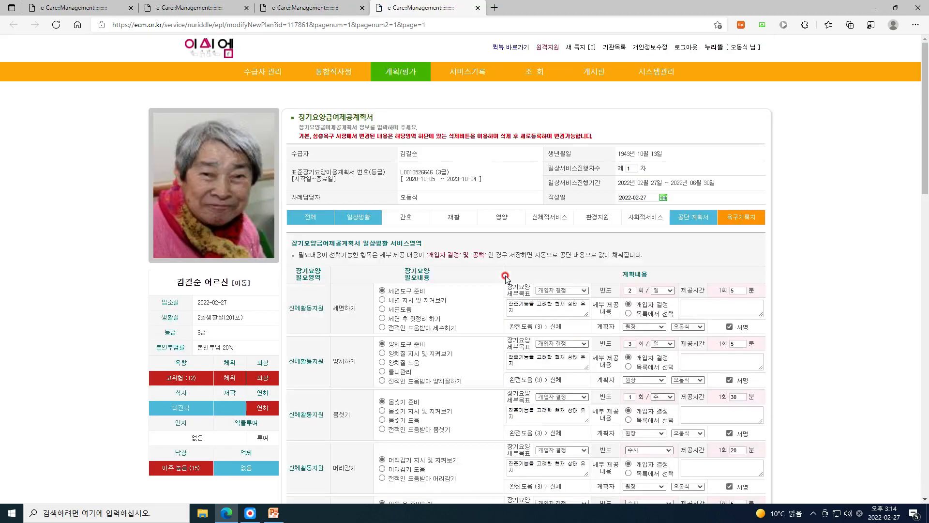
Set the 필요내용 for 머리감기 to 머리감기 도움 and look over the other daily living items
{"action": "scroll", "coordinate": [505, 277], "scroll_direction": "down", "scroll_amount": 1}
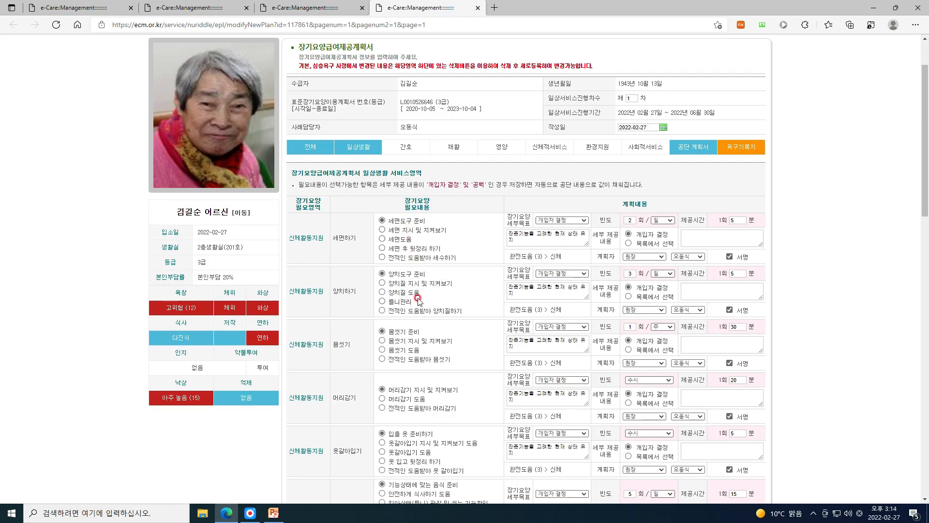
{"action": "scroll", "coordinate": [419, 301], "scroll_direction": "down", "scroll_amount": 2}
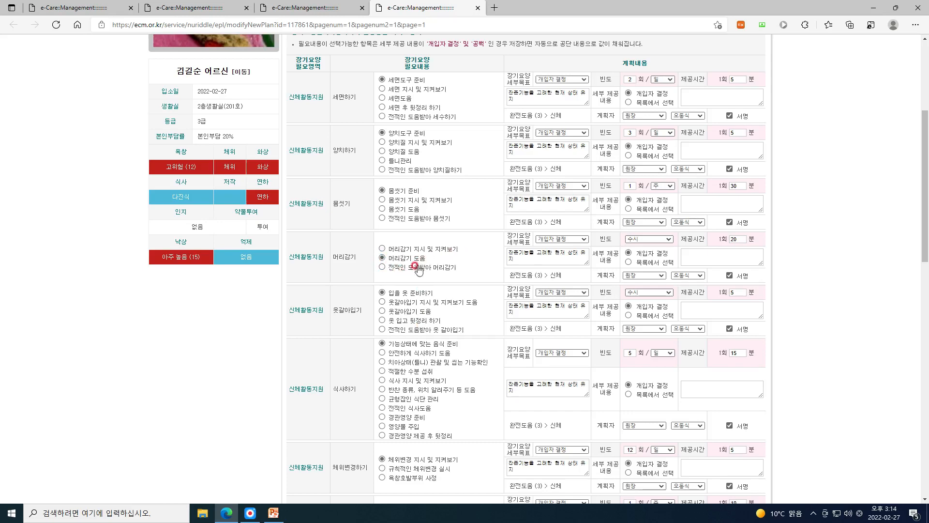
{"action": "left_click", "coordinate": [403, 293]}
{"action": "scroll", "coordinate": [405, 297], "scroll_direction": "down", "scroll_amount": 1}
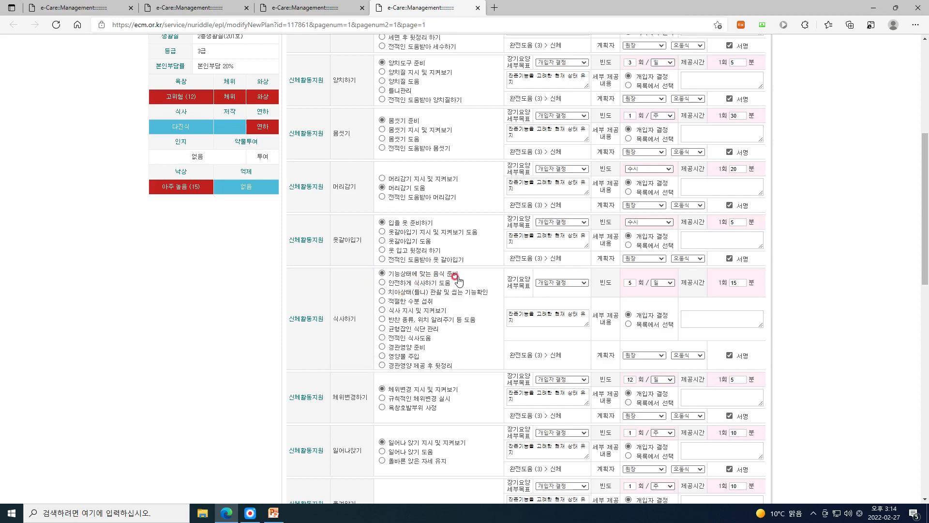
Set the 필요내용 for 체위변경하기 to 규칙적인 체위변경 실시 and for 일어나앉기 to 일어나 앉기 도움
{"action": "scroll", "coordinate": [457, 308], "scroll_direction": "down", "scroll_amount": 2}
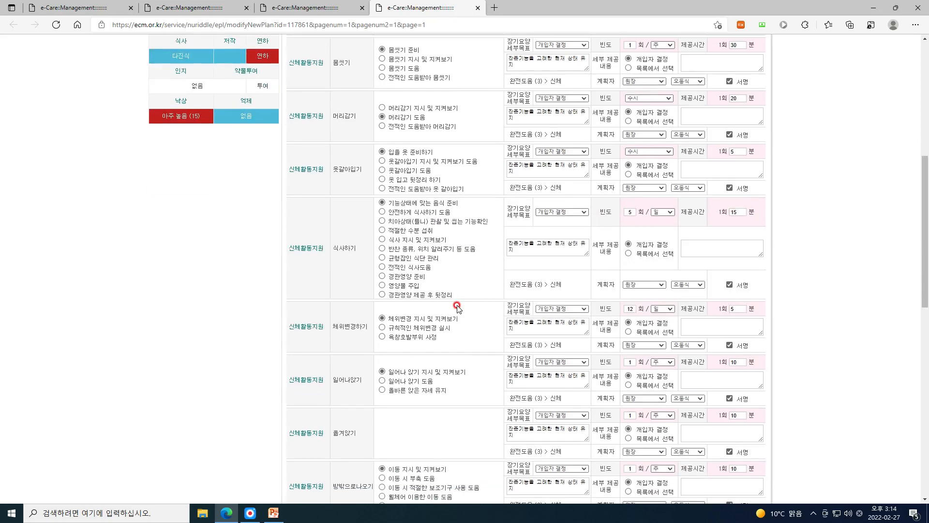
{"action": "scroll", "coordinate": [457, 307], "scroll_direction": "down", "scroll_amount": 2}
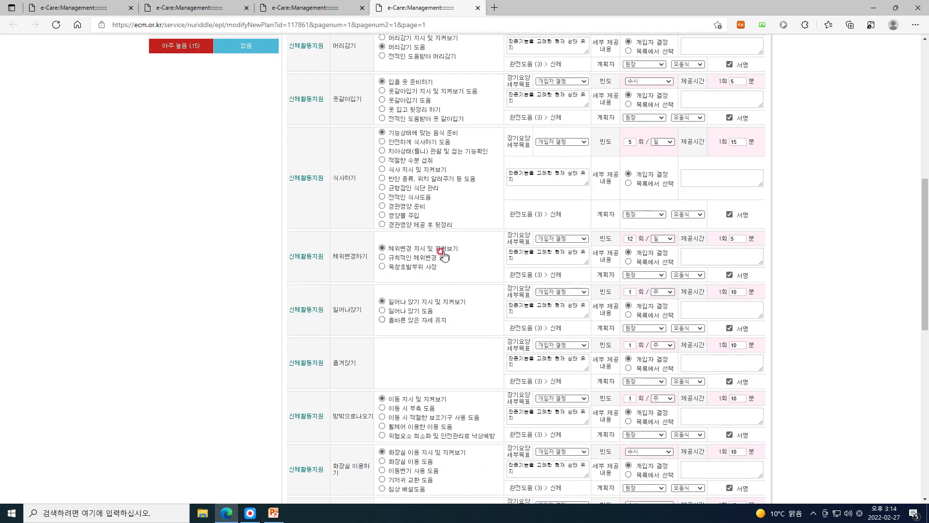
{"action": "left_click", "coordinate": [383, 257]}
{"action": "left_click", "coordinate": [438, 306]}
{"action": "left_click", "coordinate": [471, 306]}
{"action": "left_click", "coordinate": [381, 310]}
Set 방밖으로나오기 to 이동 시 적절한 보조기구 사용 도움 and 화장실 이용하기 to 기저귀 교환 도움
{"action": "scroll", "coordinate": [387, 345], "scroll_direction": "down", "scroll_amount": 3}
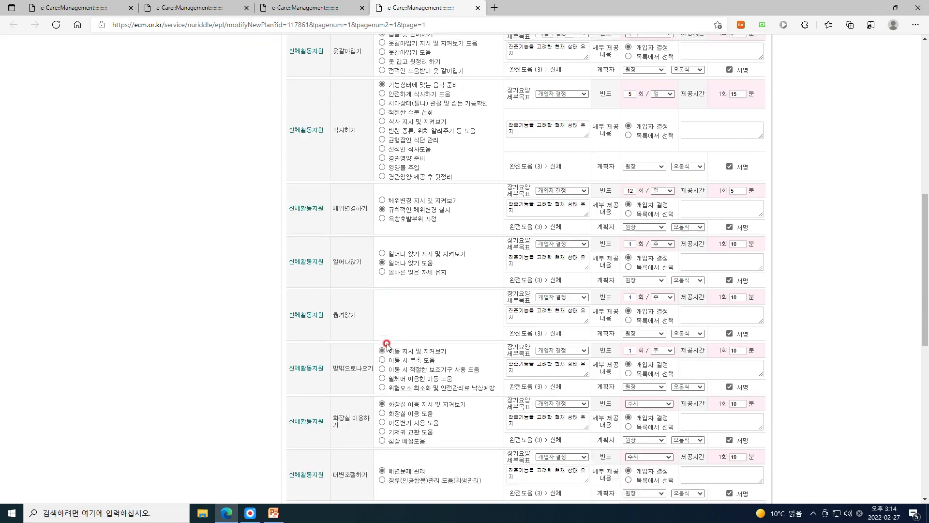
{"action": "left_click", "coordinate": [441, 269]}
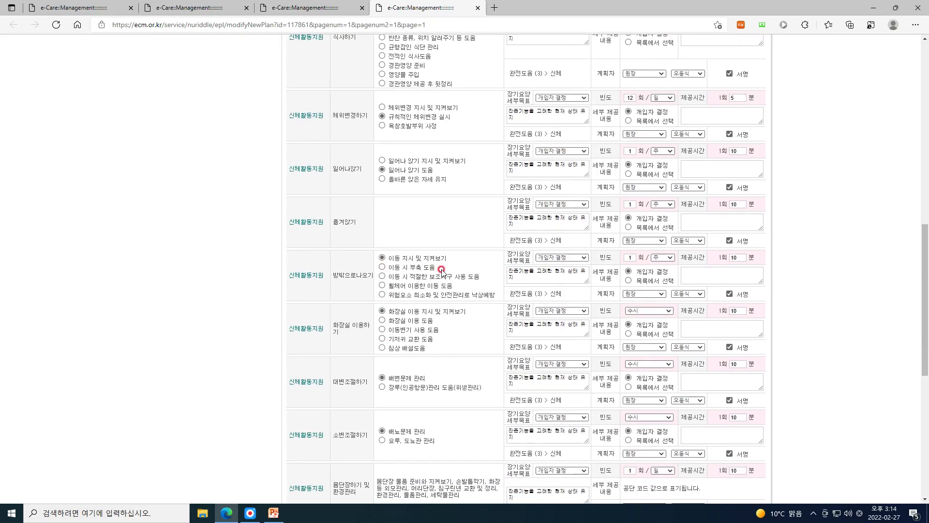
{"action": "left_click", "coordinate": [382, 277]}
{"action": "scroll", "coordinate": [388, 281], "scroll_direction": "down", "scroll_amount": 3}
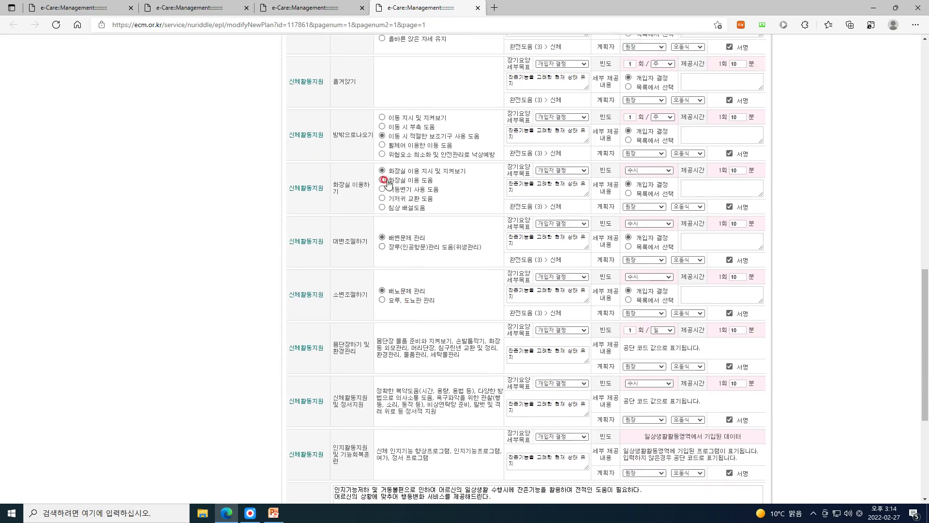
{"action": "left_click", "coordinate": [490, 184]}
{"action": "left_click", "coordinate": [379, 197]}
{"action": "left_click", "coordinate": [381, 198]}
{"action": "left_click", "coordinate": [466, 199]}
Review the daily living items, including the 세부 제공내용 fields of 식사하기 and 옷갈아입기
{"action": "scroll", "coordinate": [466, 201], "scroll_direction": "down", "scroll_amount": 3}
{"action": "scroll", "coordinate": [463, 193], "scroll_direction": "up", "scroll_amount": 15}
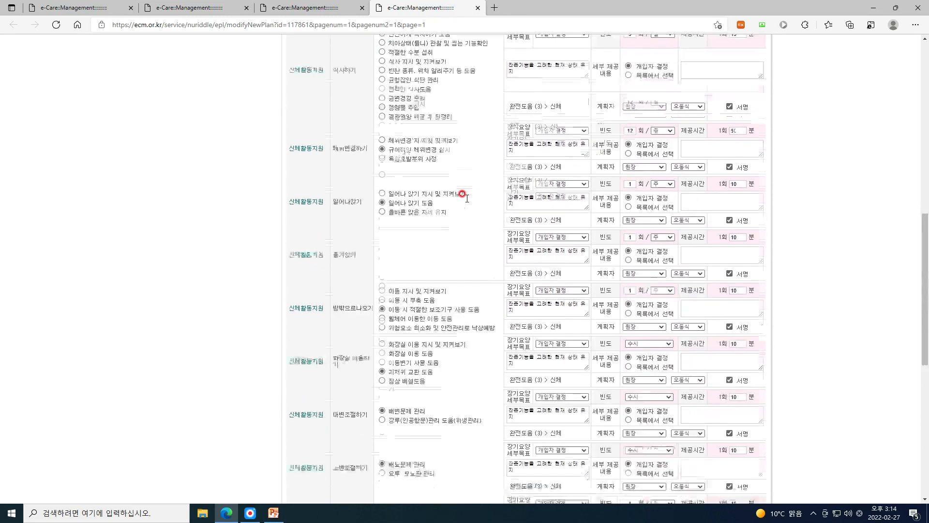
{"action": "scroll", "coordinate": [458, 145], "scroll_direction": "down", "scroll_amount": 4}
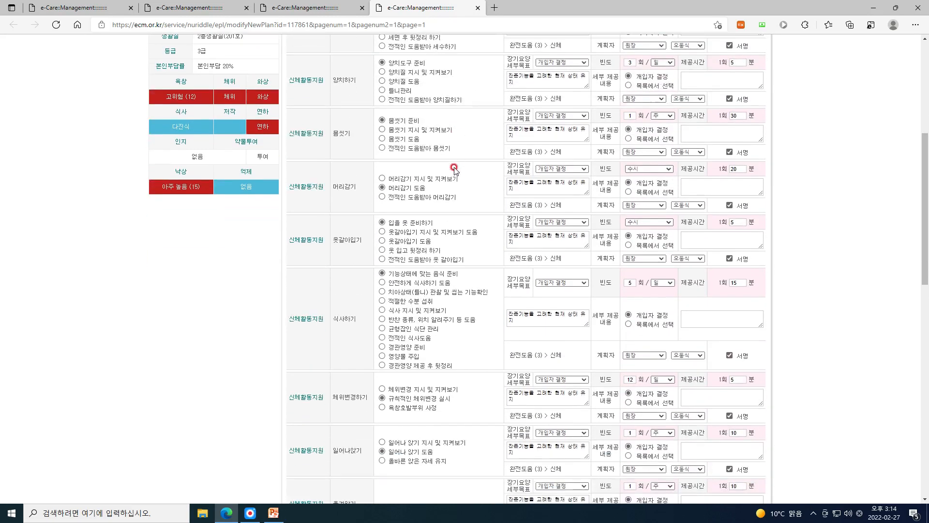
{"action": "scroll", "coordinate": [455, 168], "scroll_direction": "down", "scroll_amount": 10}
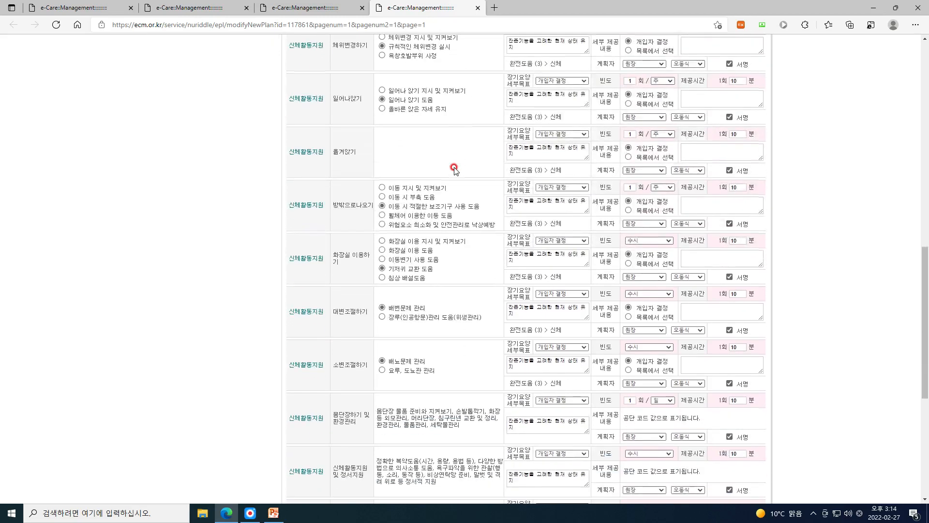
{"action": "scroll", "coordinate": [454, 168], "scroll_direction": "up", "scroll_amount": 7}
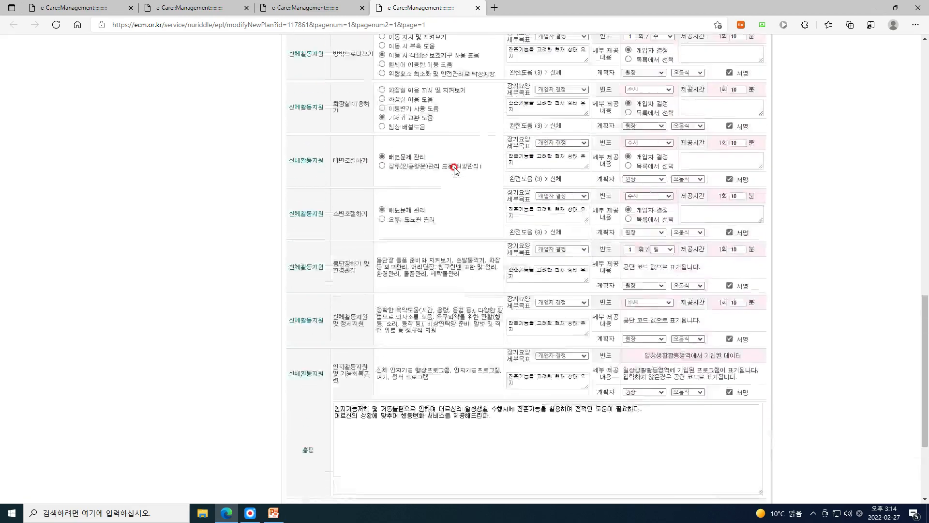
{"action": "scroll", "coordinate": [455, 169], "scroll_direction": "up", "scroll_amount": 3}
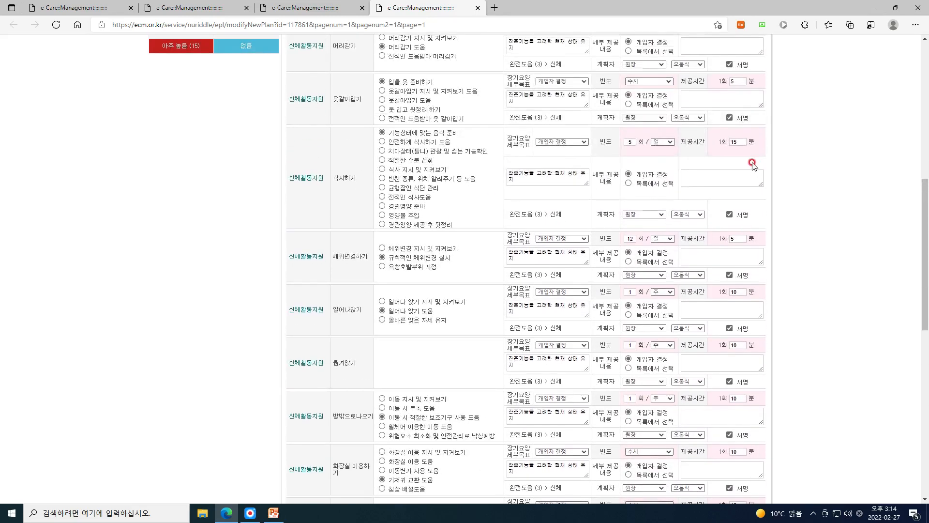
{"action": "left_click", "coordinate": [720, 183]}
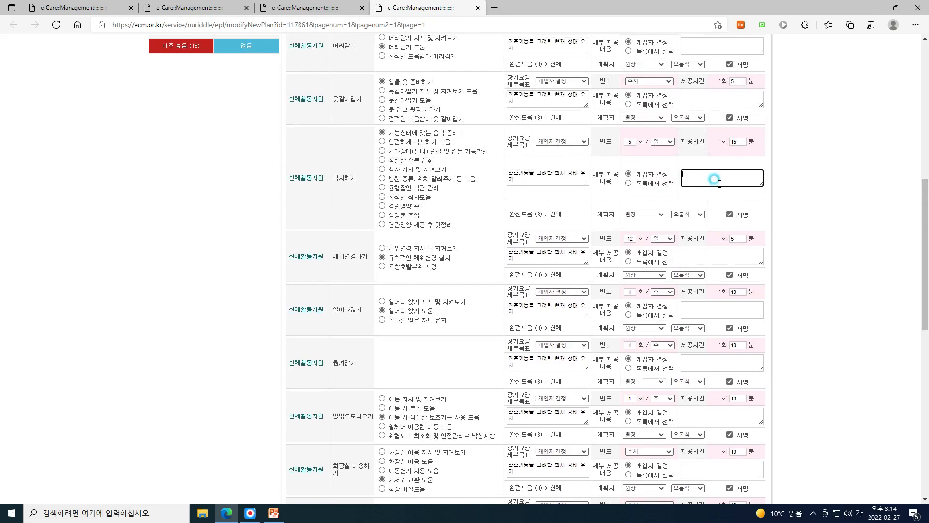
{"action": "left_click", "coordinate": [711, 99]}
{"action": "left_click", "coordinate": [714, 179]}
Save the edited 일상생활 service area of the benefit plan
{"action": "scroll", "coordinate": [718, 245], "scroll_direction": "down", "scroll_amount": 10}
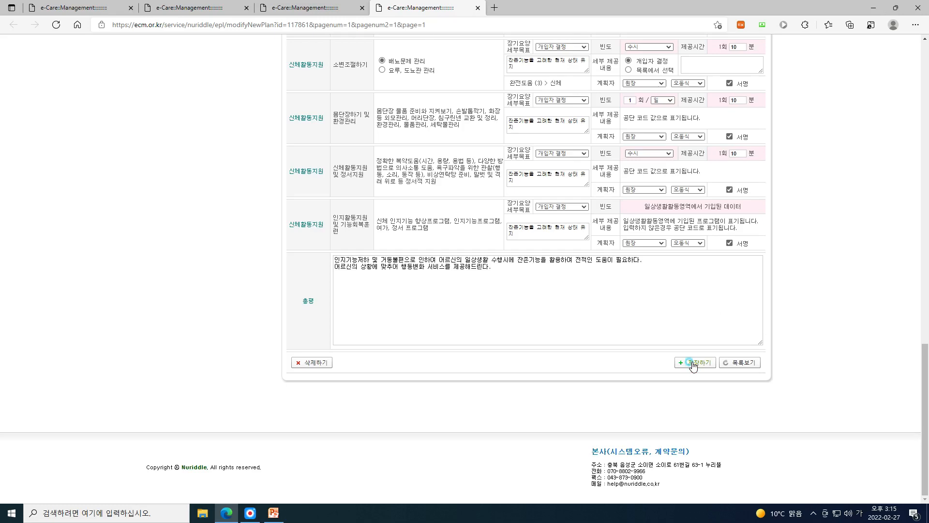
{"action": "left_click", "coordinate": [690, 363]}
{"action": "left_click", "coordinate": [515, 76]}
Check the recipient's status summary beside the saved plan and the 욕창간호 item in the 간호 service area
{"action": "scroll", "coordinate": [481, 191], "scroll_direction": "down", "scroll_amount": 3}
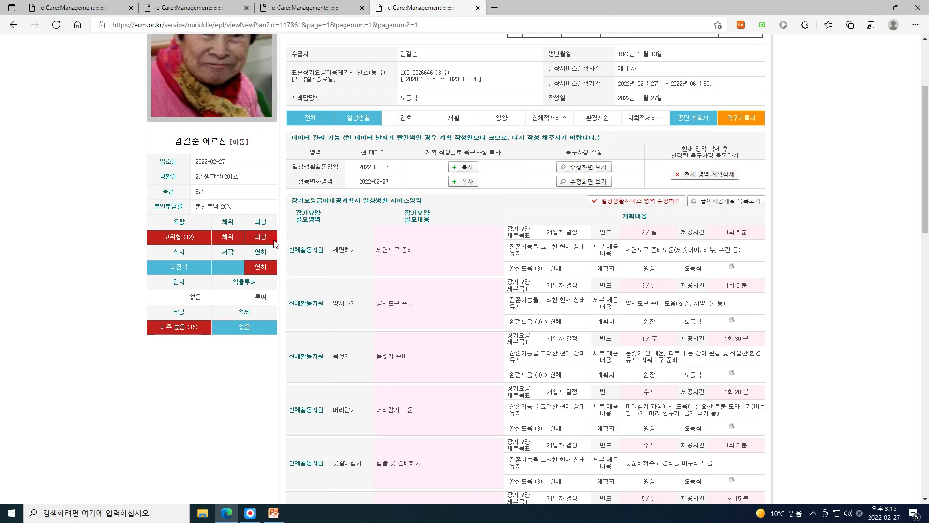
{"action": "left_click_drag", "start_coordinate": [144, 220], "coordinate": [230, 283]}
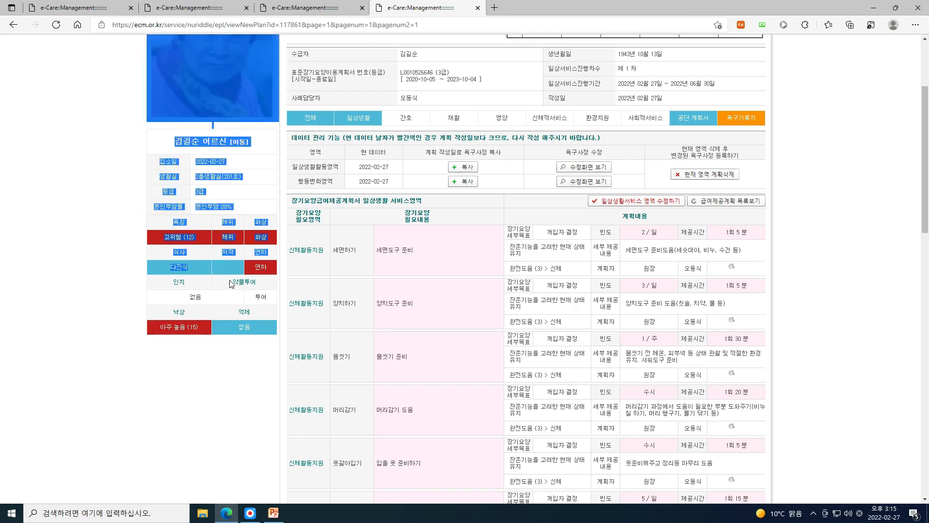
{"action": "left_click", "coordinate": [220, 377]}
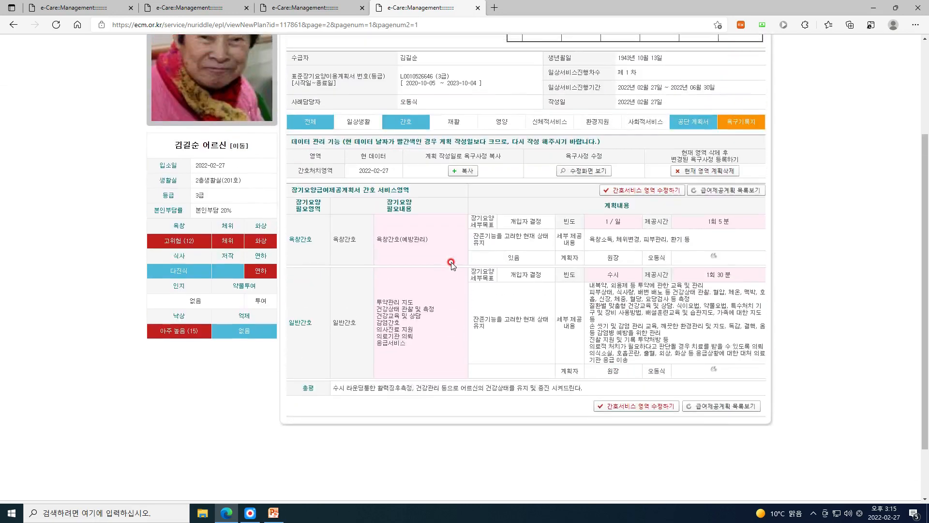
{"action": "left_click_drag", "start_coordinate": [327, 246], "coordinate": [407, 251]}
{"action": "left_click", "coordinate": [450, 252]}
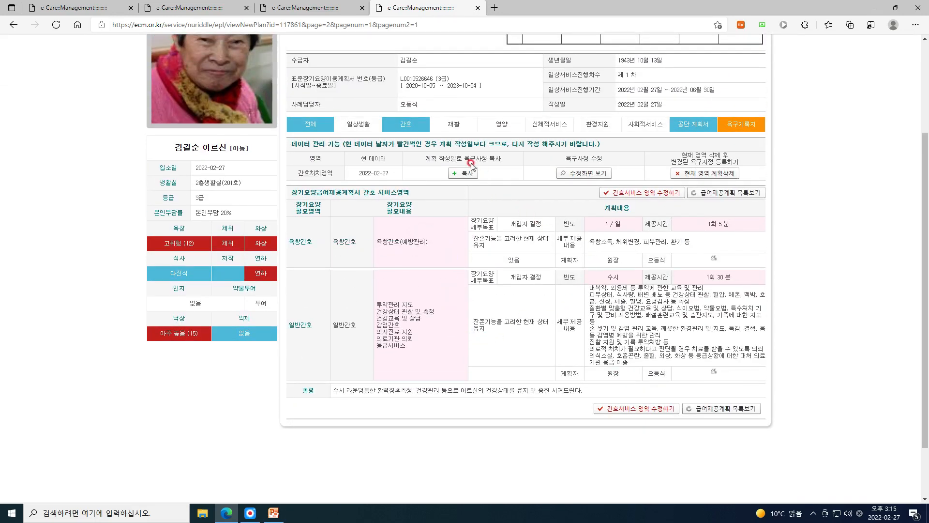
Examine the 총평 of the 재활 service area and the dietary items of the 영양 service area
{"action": "left_click", "coordinate": [451, 124]}
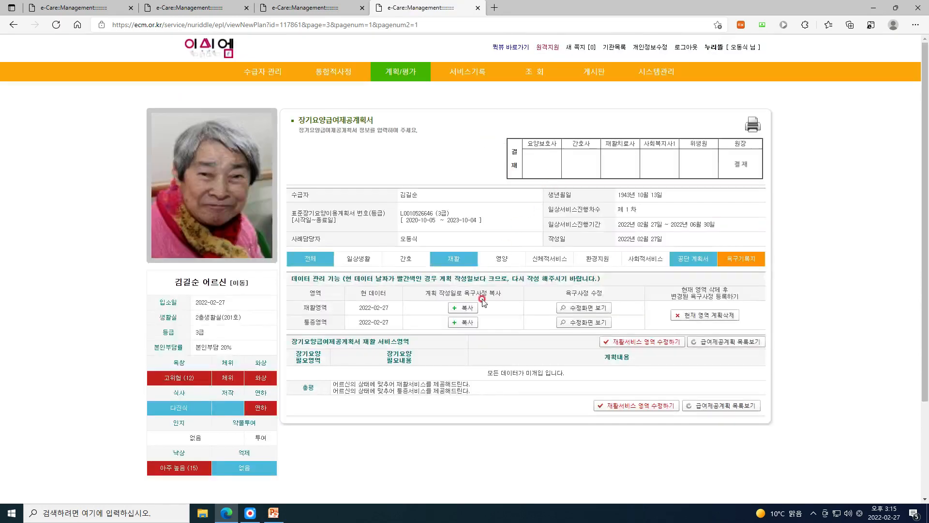
{"action": "triple_click", "coordinate": [455, 385]}
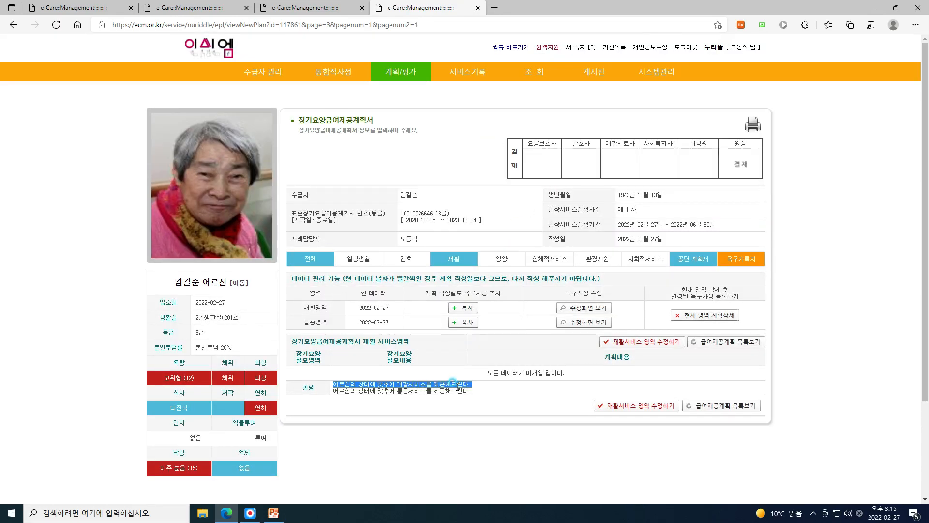
{"action": "left_click", "coordinate": [462, 395]}
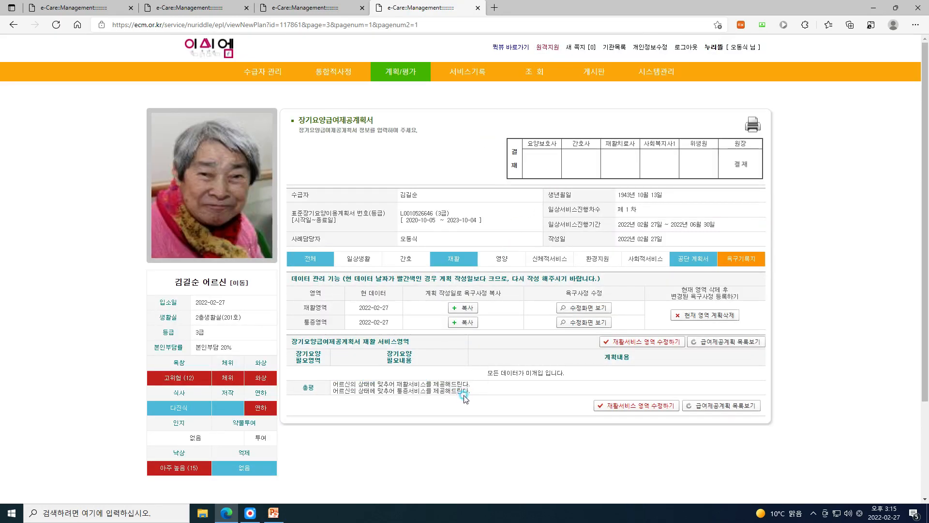
{"action": "left_click", "coordinate": [504, 258]}
{"action": "scroll", "coordinate": [560, 275], "scroll_direction": "down", "scroll_amount": 2}
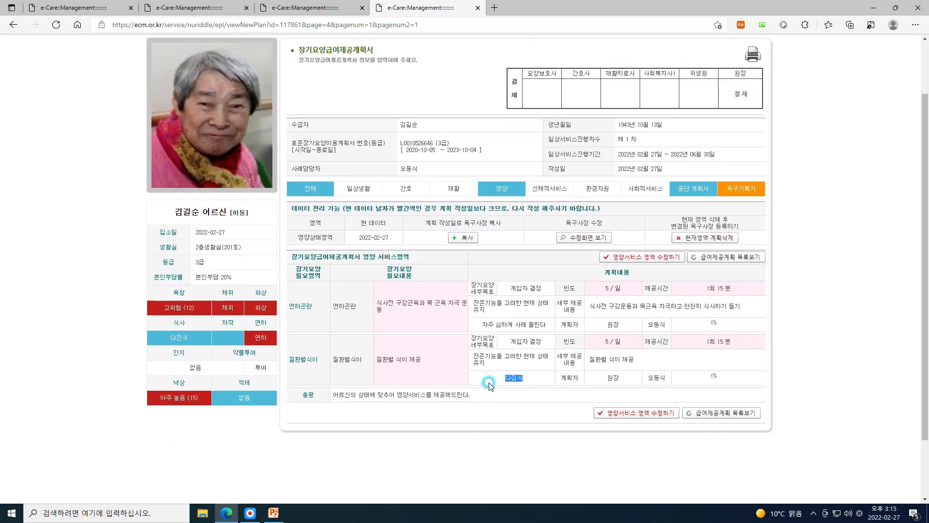
{"action": "right_click", "coordinate": [491, 359]}
{"action": "left_click", "coordinate": [557, 320]}
Examine the planned items in the 신체적서비스 and 환경지원 areas of the benefit plan
{"action": "left_click", "coordinate": [558, 194]}
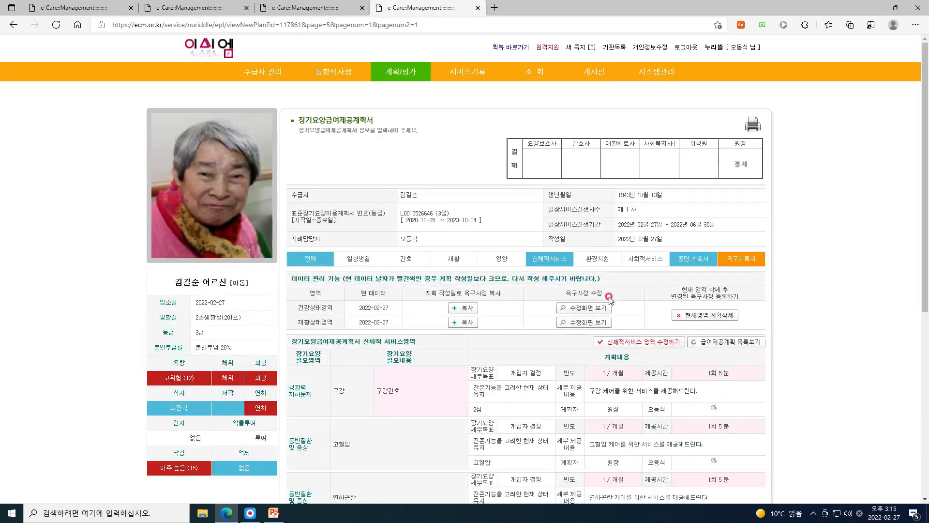
{"action": "scroll", "coordinate": [623, 349], "scroll_direction": "down", "scroll_amount": 4}
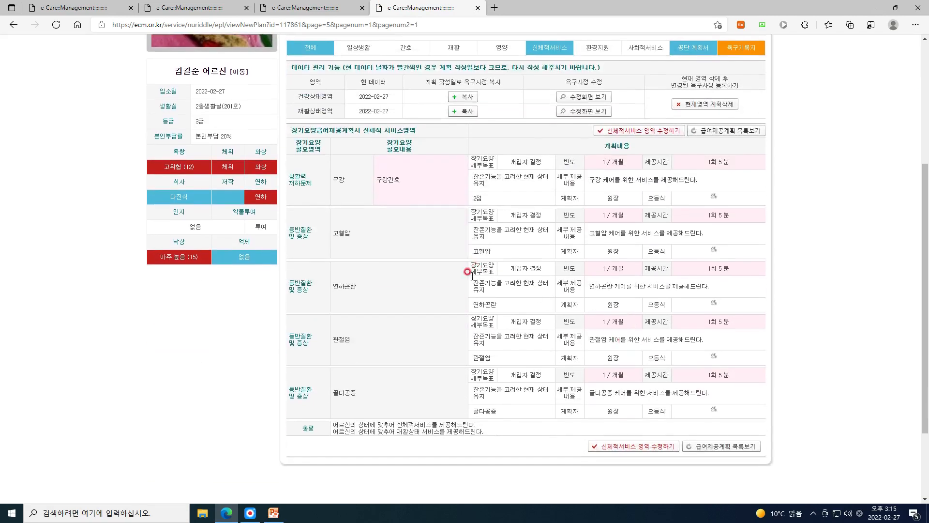
{"action": "scroll", "coordinate": [529, 226], "scroll_direction": "up", "scroll_amount": 3}
{"action": "left_click", "coordinate": [589, 192]}
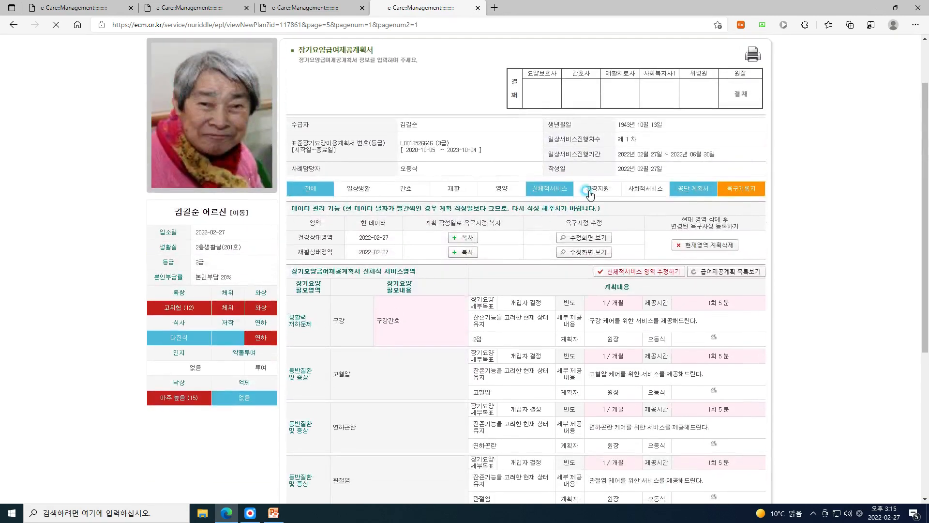
{"action": "scroll", "coordinate": [636, 272], "scroll_direction": "down", "scroll_amount": 4}
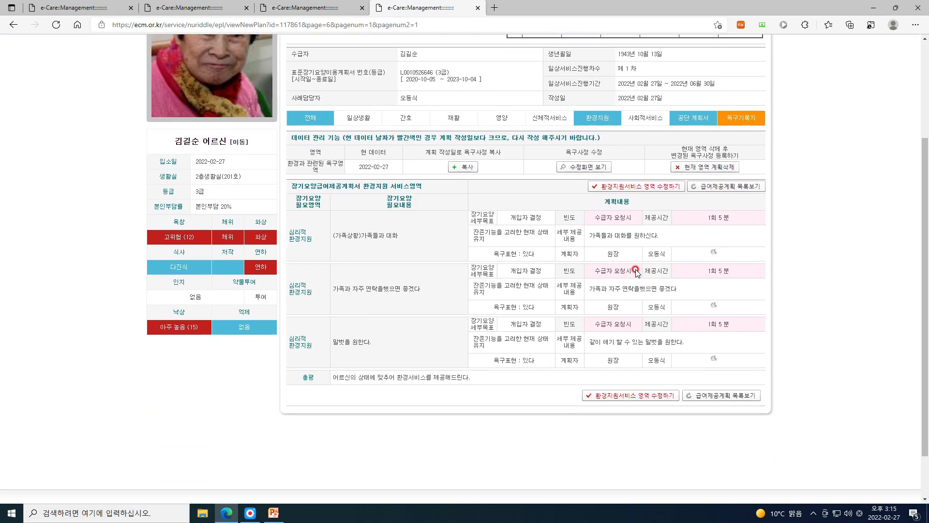
Examine the programs planned in the 사회적서비스 area, checking the 제공시간 of each item
{"action": "left_click", "coordinate": [644, 119]}
{"action": "scroll", "coordinate": [667, 289], "scroll_direction": "down", "scroll_amount": 4}
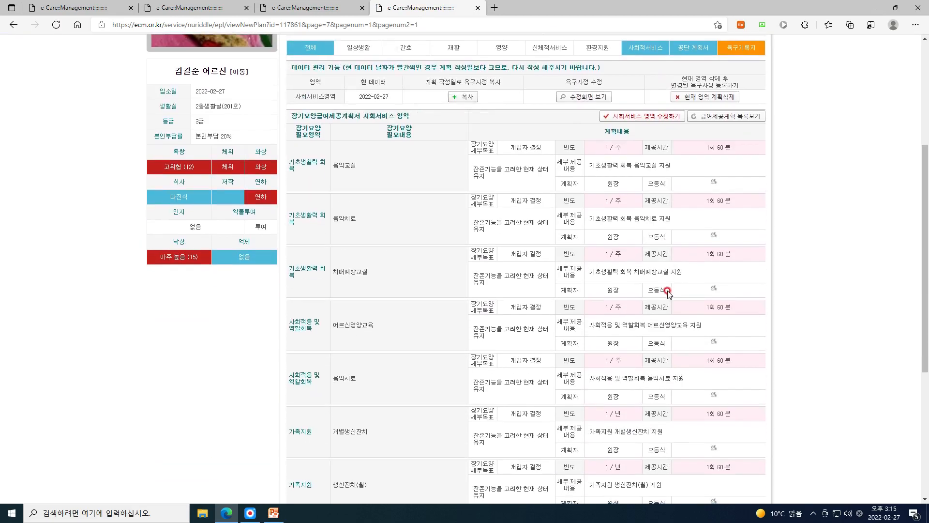
{"action": "scroll", "coordinate": [668, 291], "scroll_direction": "down", "scroll_amount": 3}
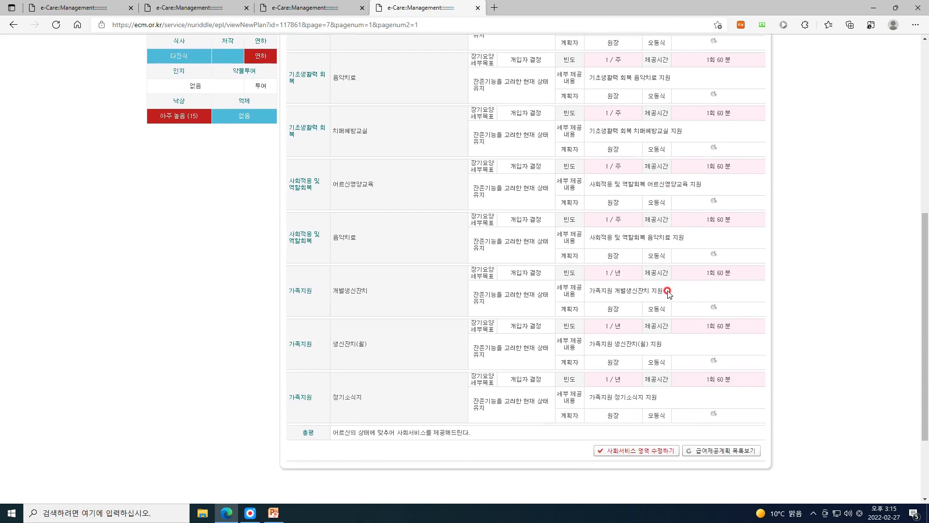
{"action": "scroll", "coordinate": [668, 291], "scroll_direction": "up", "scroll_amount": 6}
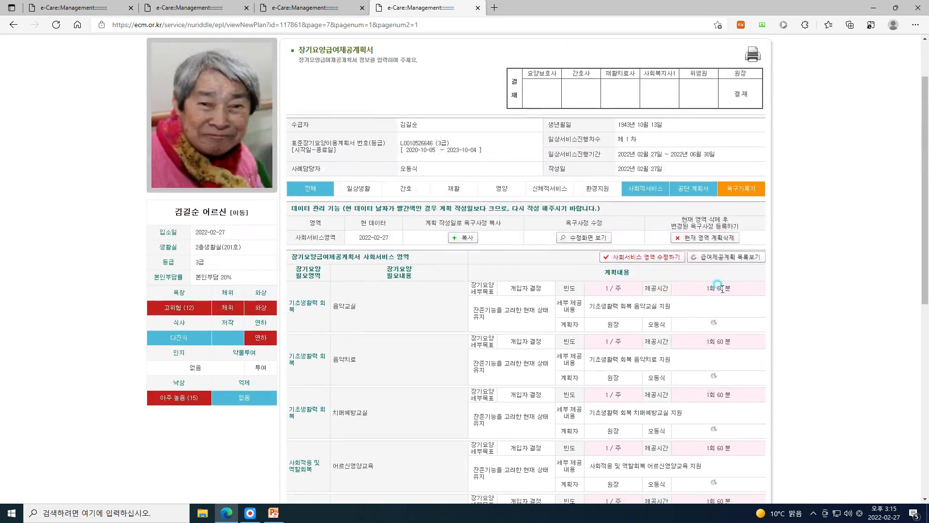
{"action": "triple_click", "coordinate": [722, 289]}
{"action": "triple_click", "coordinate": [729, 342]}
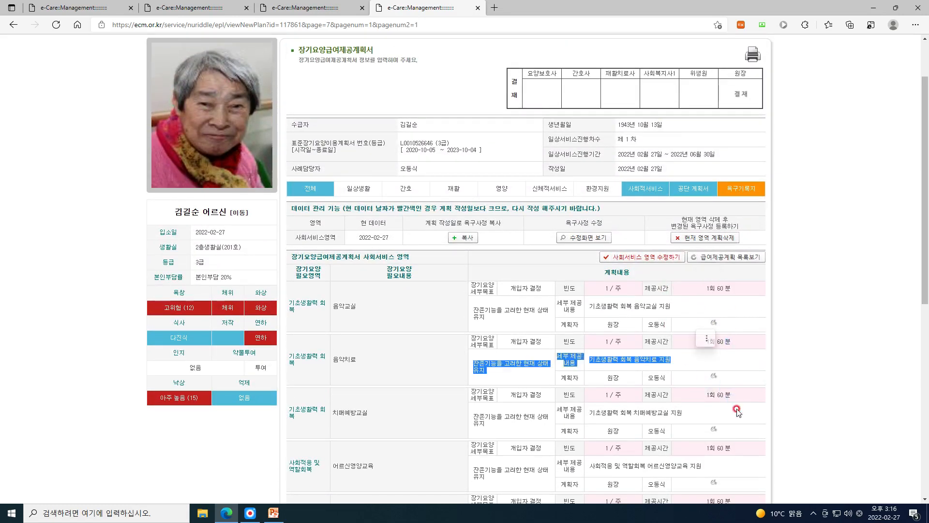
{"action": "triple_click", "coordinate": [715, 397]}
{"action": "left_click", "coordinate": [719, 455]}
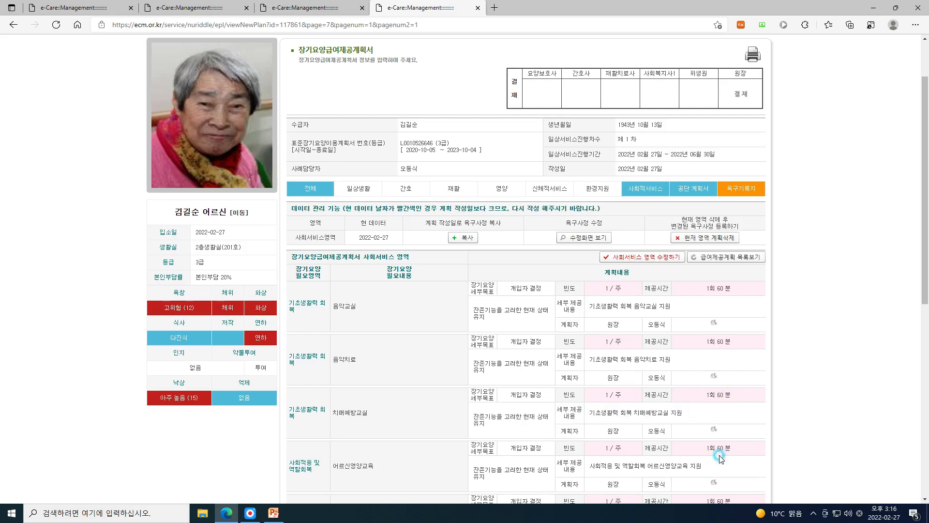
{"action": "left_click", "coordinate": [635, 259]}
Open the 전체 view of the plan and add the line "어르신의 재활을 위한 기능회복 훈련제공" and a blank line under 재활 in 종합의견
{"action": "left_click", "coordinate": [308, 188]}
{"action": "scroll", "coordinate": [443, 320], "scroll_direction": "down", "scroll_amount": 8}
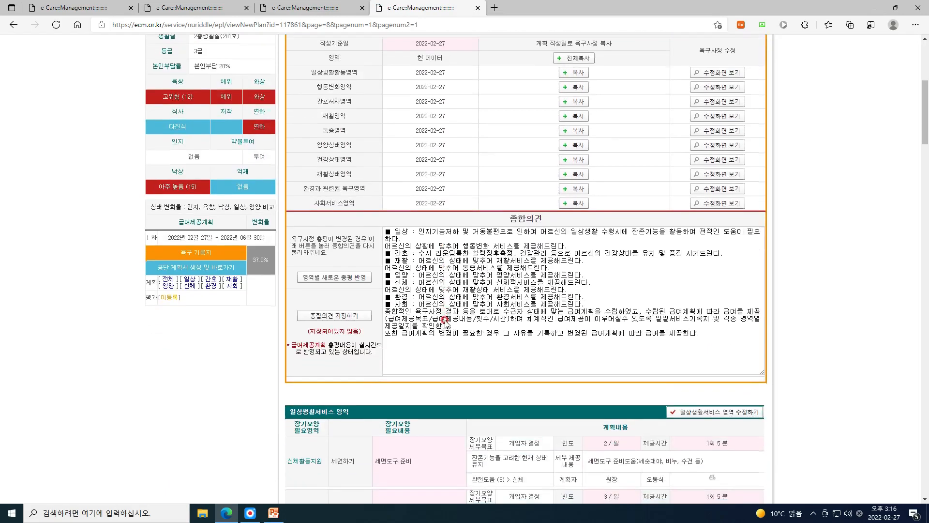
{"action": "left_click", "coordinate": [587, 259]}
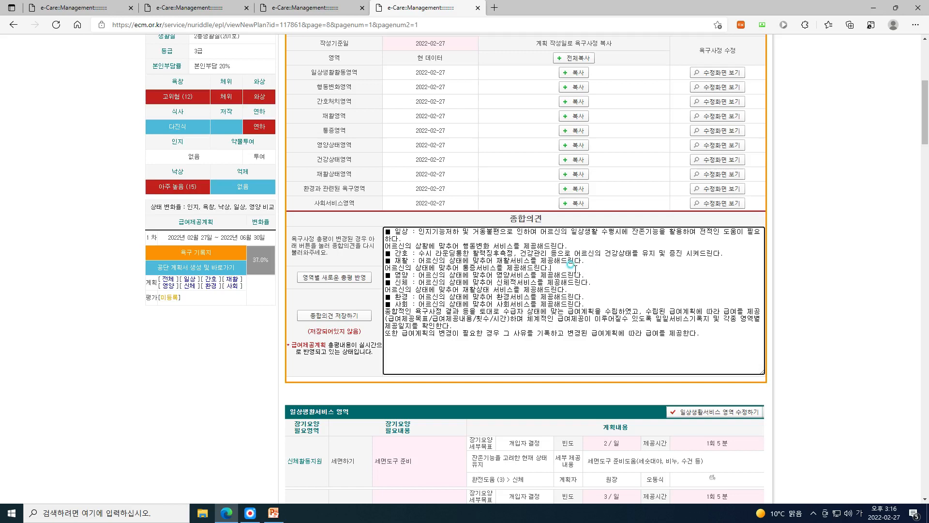
{"action": "key", "text": "Return"}
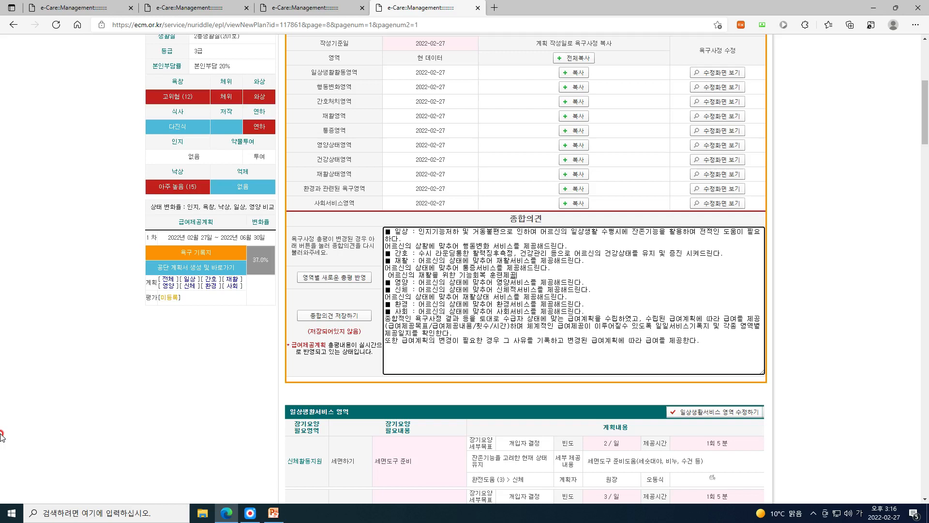
{"action": "key", "text": "Return"}
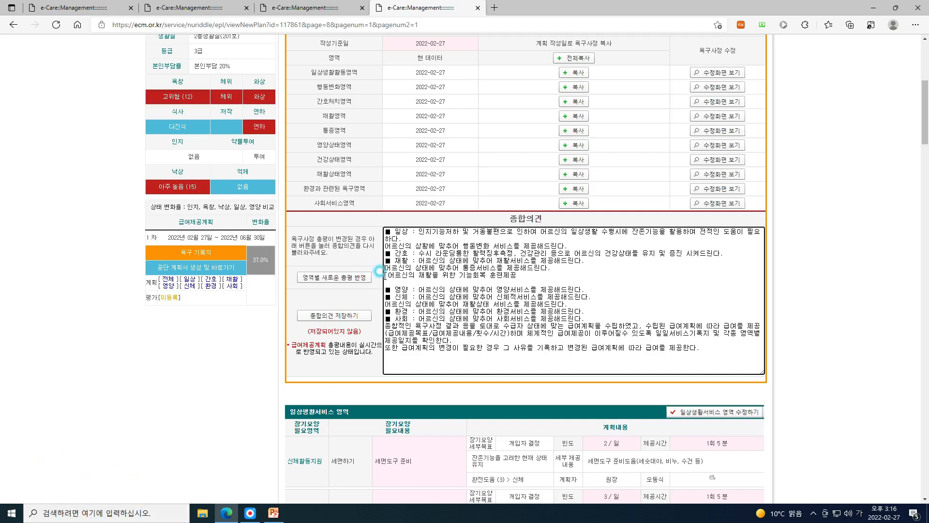
Indent the two lines below the 재활 entry in 종합의견 and append "(요양보호사)" to the 기능회복 훈련제공 line
{"action": "left_click", "coordinate": [386, 268]}
{"action": "left_click", "coordinate": [389, 275]}
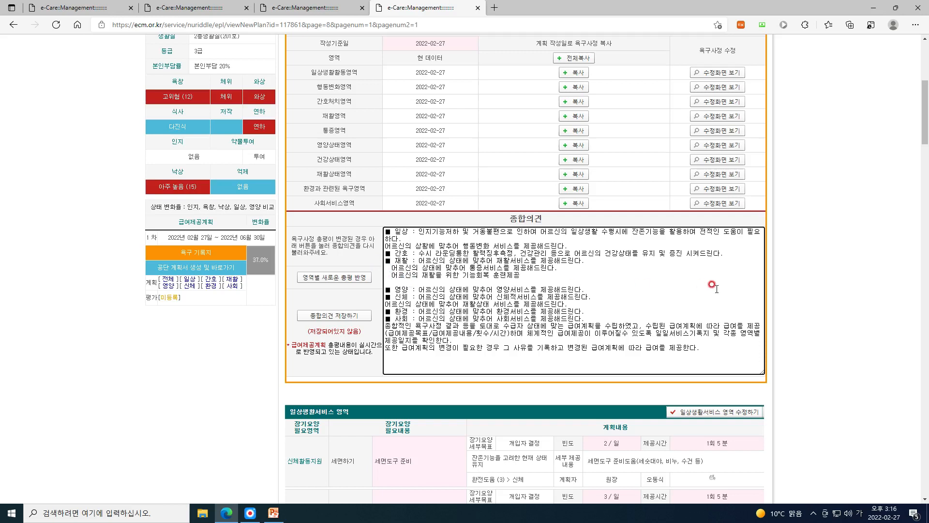
{"action": "left_click", "coordinate": [555, 274]}
{"action": "left_click", "coordinate": [611, 261]}
Insert a blank line between the 사회 entry and the closing paragraph of 종합의견
{"action": "left_click", "coordinate": [592, 279]}
{"action": "left_click", "coordinate": [552, 318]}
{"action": "key", "text": "Return"}
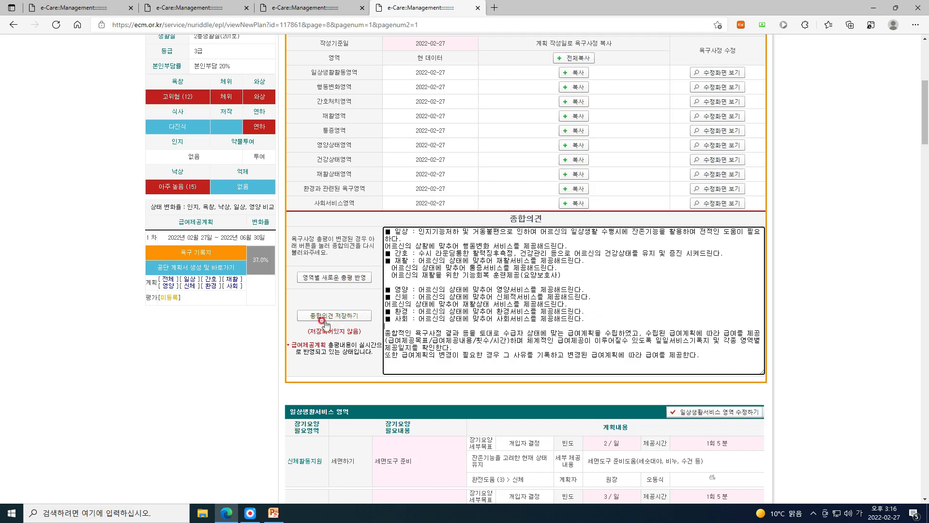
Save the 종합의견 of the plan and generate its 공단 계획서
{"action": "left_click", "coordinate": [323, 317]}
{"action": "left_click", "coordinate": [397, 320]}
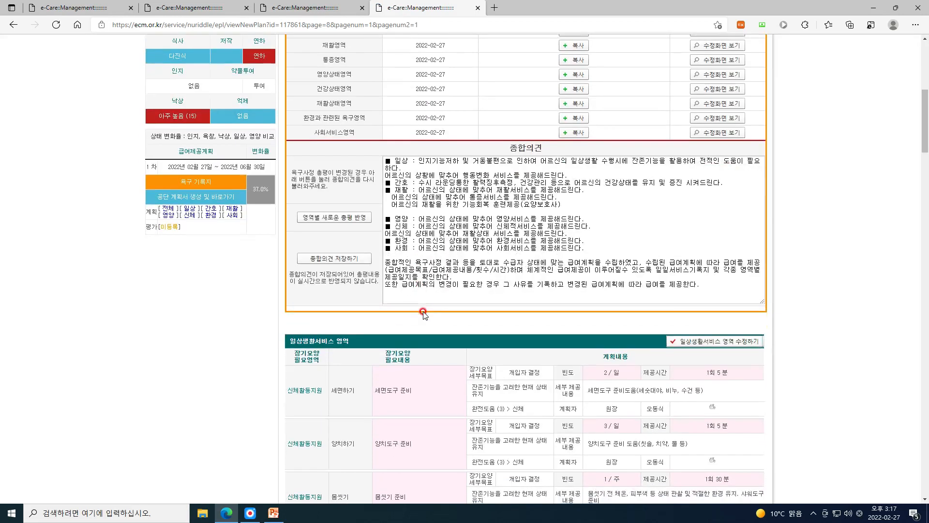
{"action": "left_click", "coordinate": [201, 198]}
{"action": "scroll", "coordinate": [252, 199], "scroll_direction": "up", "scroll_amount": 3}
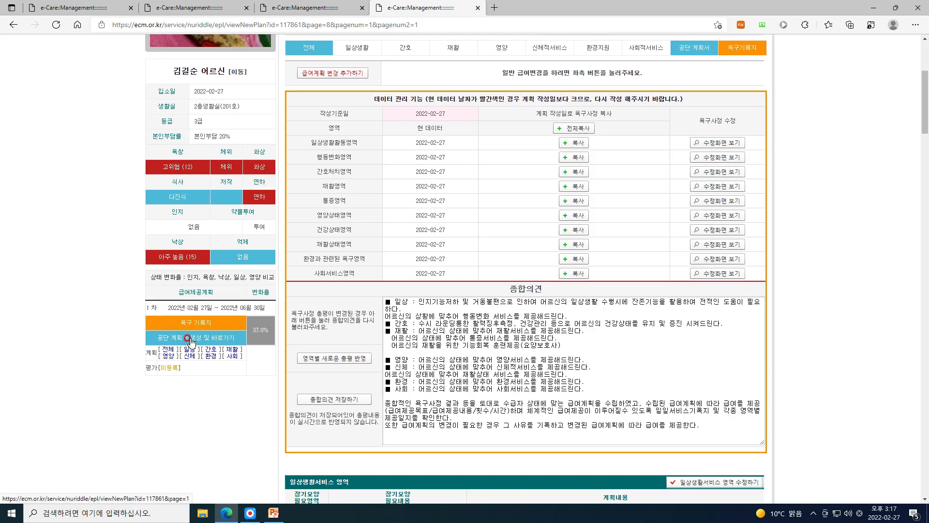
{"action": "left_click", "coordinate": [213, 340]}
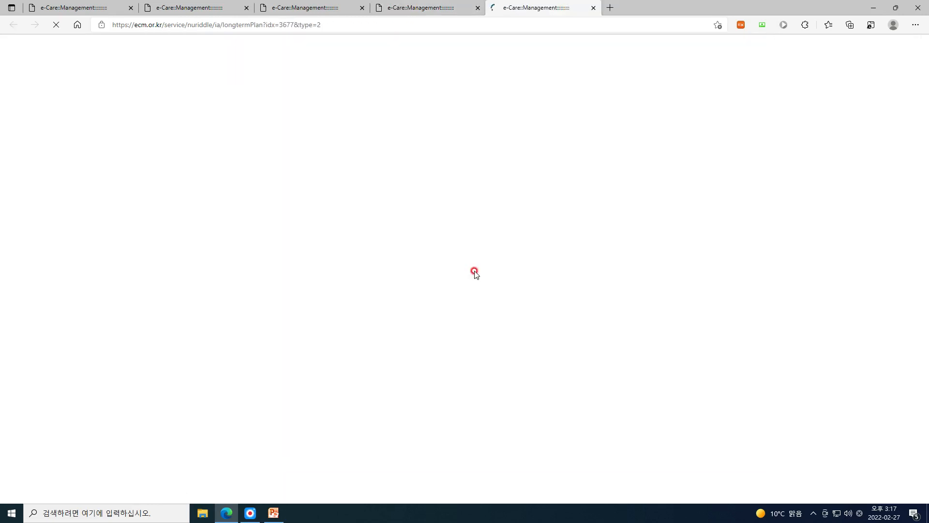
Examine the 장기요양급여 제공 계획서, covering the basic data, service items and 종합 의견, and close it
{"action": "scroll", "coordinate": [473, 274], "scroll_direction": "down", "scroll_amount": 20}
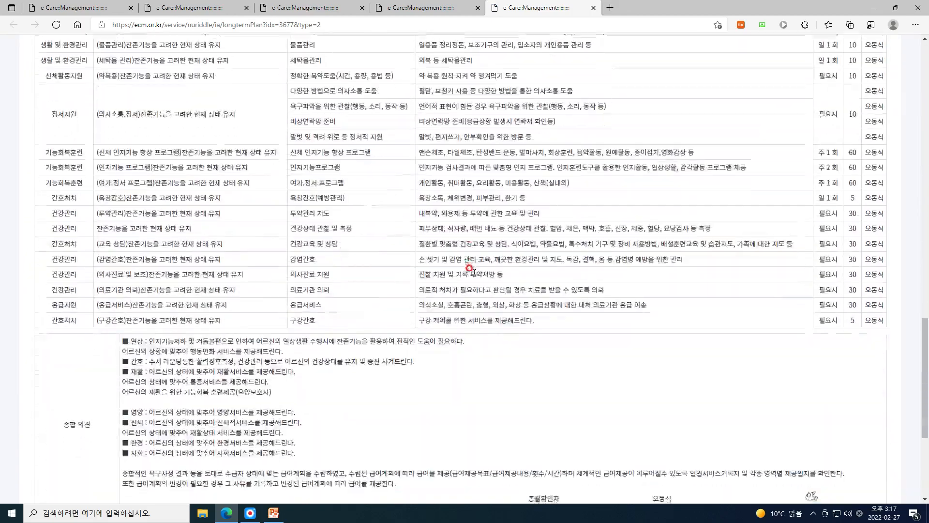
{"action": "scroll", "coordinate": [473, 273], "scroll_direction": "up", "scroll_amount": 15}
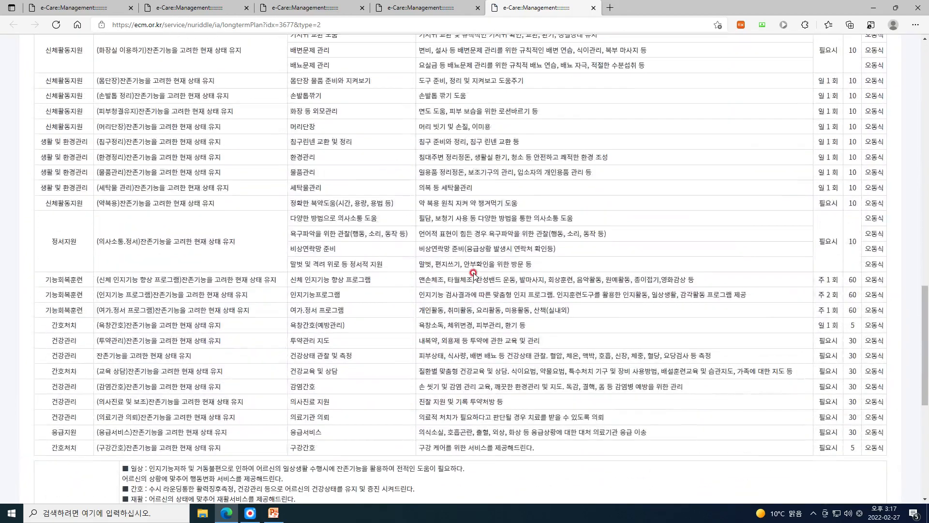
{"action": "scroll", "coordinate": [474, 272], "scroll_direction": "up", "scroll_amount": 10}
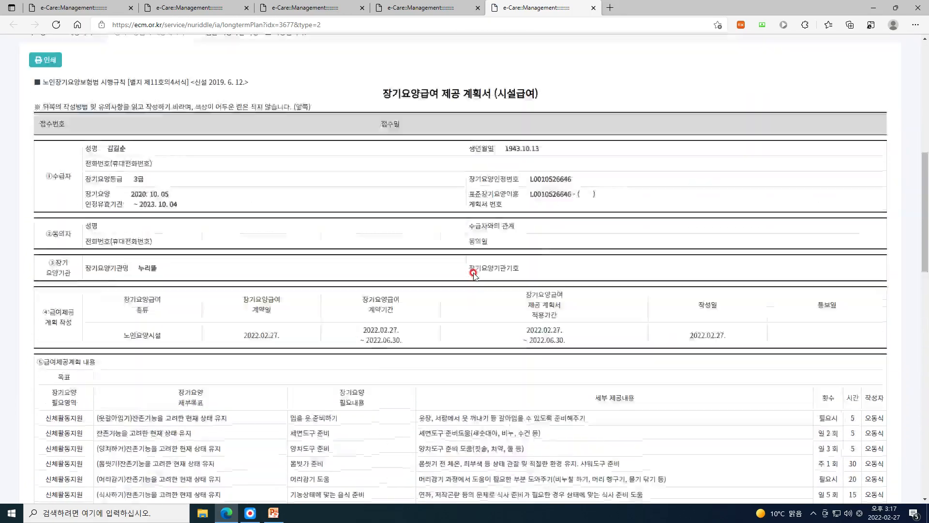
{"action": "scroll", "coordinate": [471, 271], "scroll_direction": "up", "scroll_amount": 5}
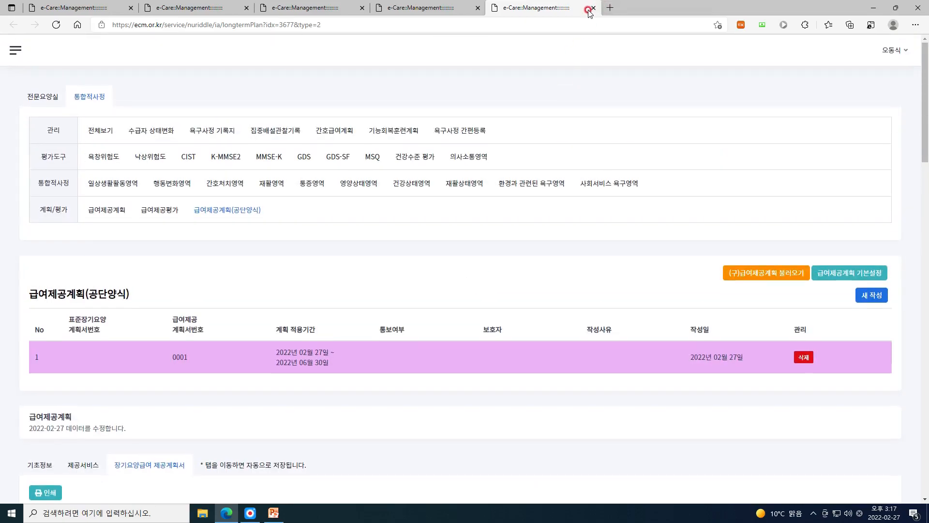
{"action": "left_click", "coordinate": [593, 9]}
Review the 종합의견 text, especially the two lines under 재활, and the service areas through the end of the plan
{"action": "scroll", "coordinate": [536, 262], "scroll_direction": "down", "scroll_amount": 3}
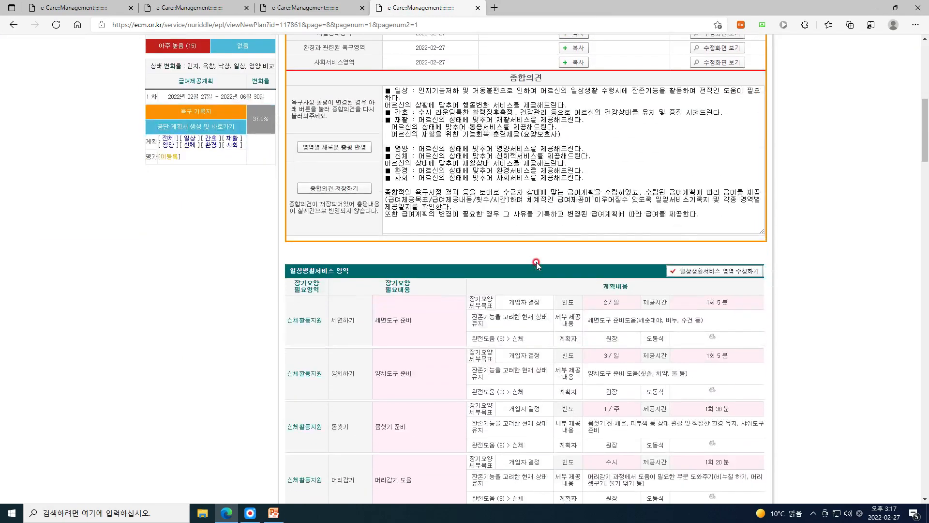
{"action": "scroll", "coordinate": [536, 263], "scroll_direction": "up", "scroll_amount": 5}
{"action": "scroll", "coordinate": [537, 262], "scroll_direction": "down", "scroll_amount": 4}
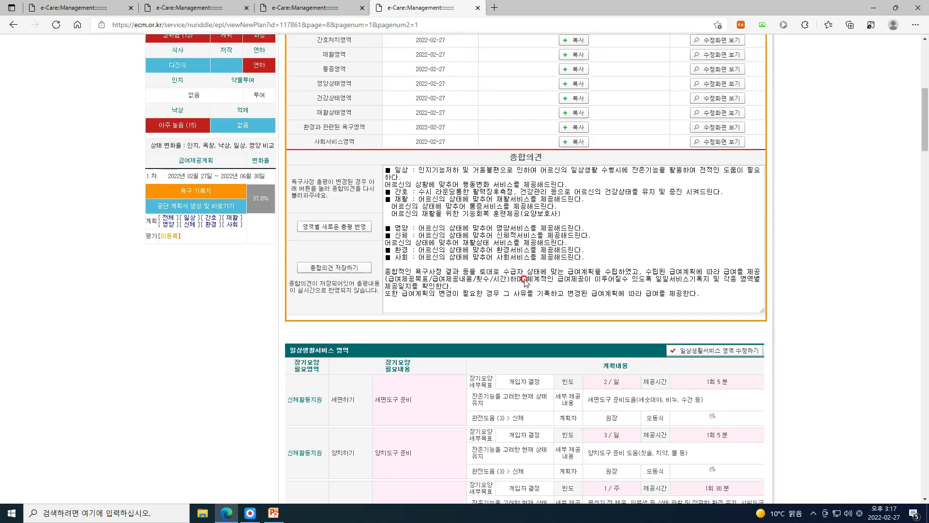
{"action": "left_click_drag", "start_coordinate": [562, 204], "coordinate": [395, 198]}
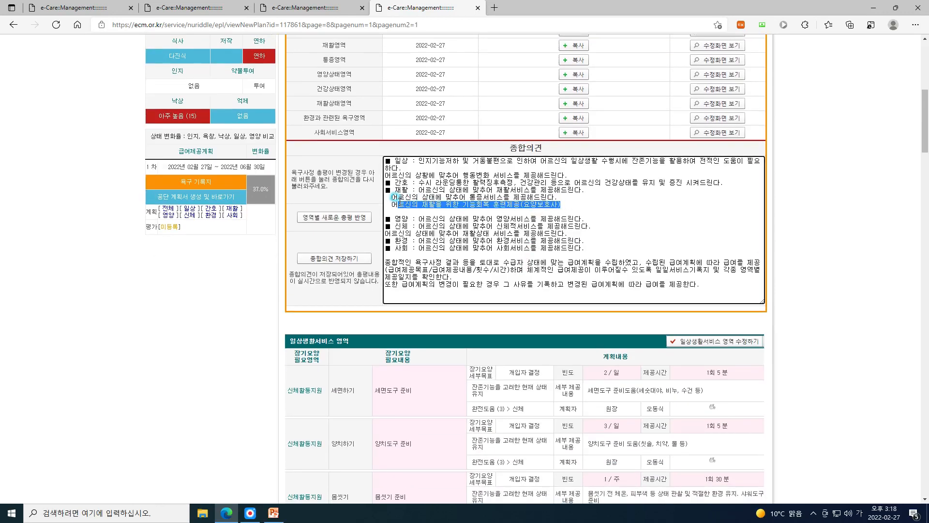
{"action": "left_click", "coordinate": [451, 232]}
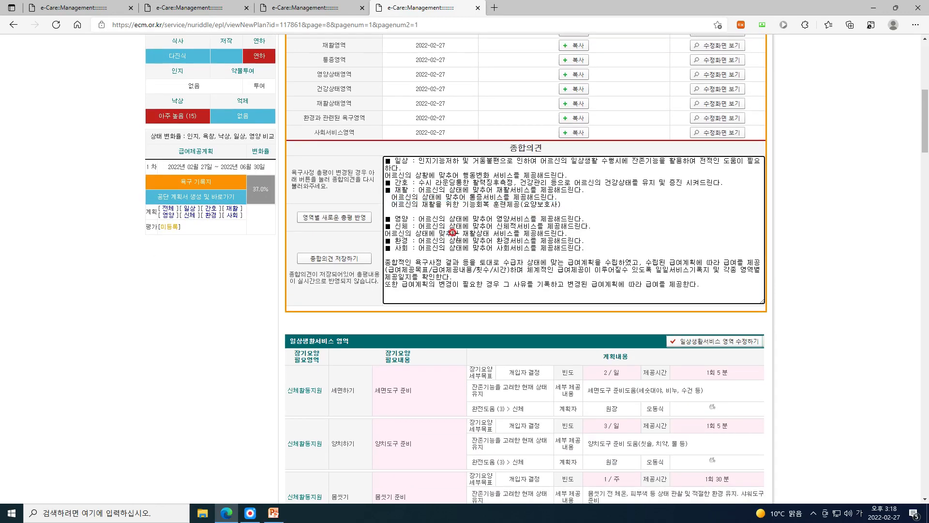
{"action": "scroll", "coordinate": [452, 232], "scroll_direction": "down", "scroll_amount": 4}
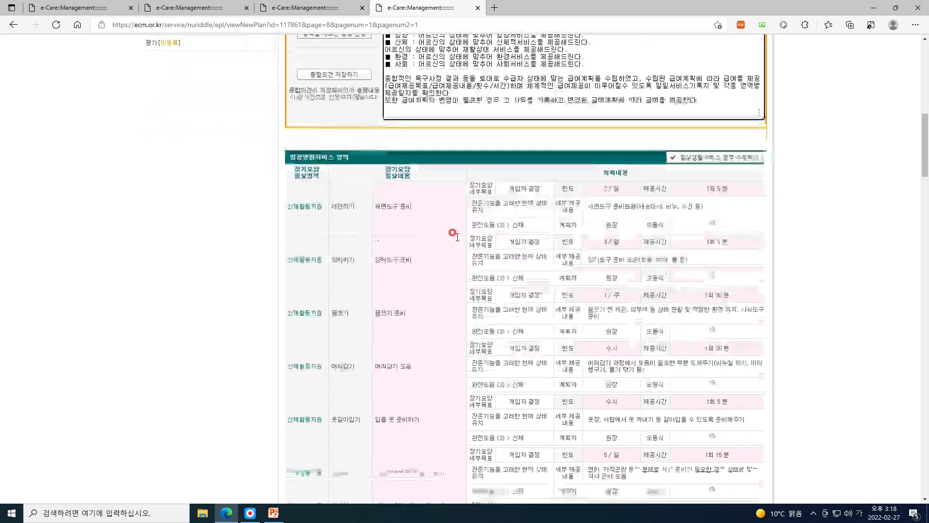
{"action": "scroll", "coordinate": [452, 232], "scroll_direction": "up", "scroll_amount": 7}
{"action": "scroll", "coordinate": [455, 236], "scroll_direction": "down", "scroll_amount": 2}
{"action": "scroll", "coordinate": [455, 236], "scroll_direction": "down", "scroll_amount": 20}
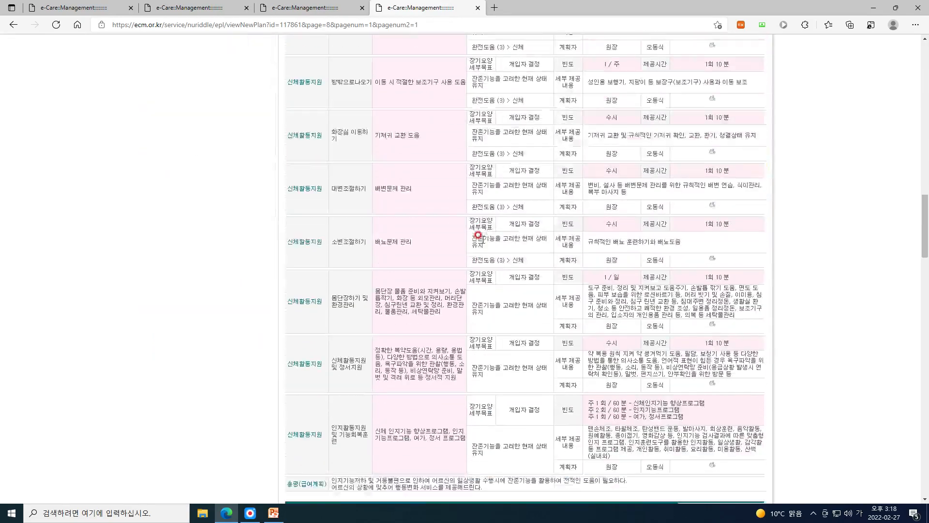
{"action": "scroll", "coordinate": [520, 274], "scroll_direction": "down", "scroll_amount": 2}
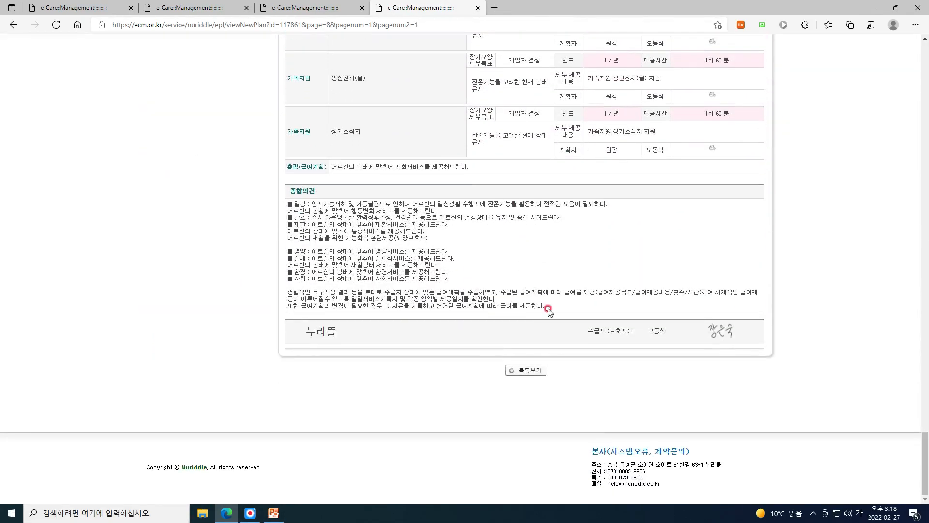
Return to the plan list and save the first plan's 정보수정 with 작성사유 최초급여계약 and 통보일 2022-02-27
{"action": "left_click", "coordinate": [526, 373]}
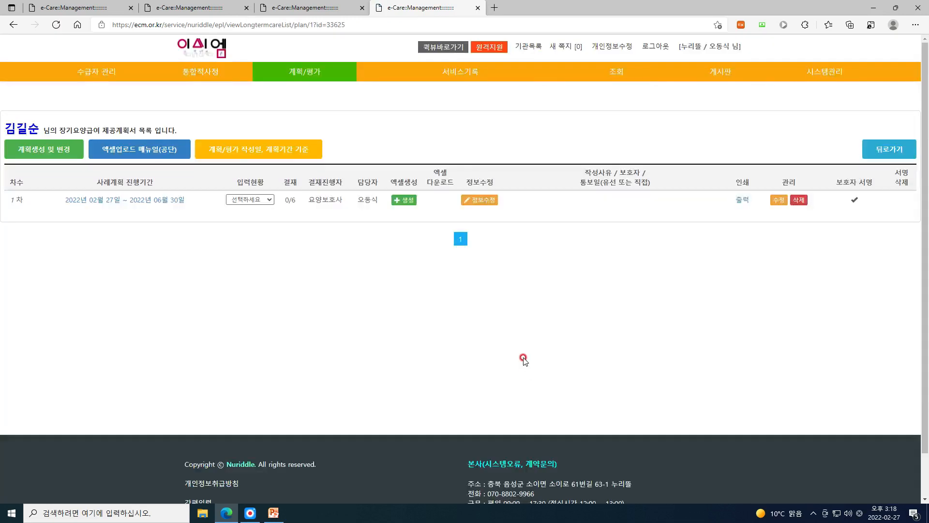
{"action": "left_click", "coordinate": [491, 205]}
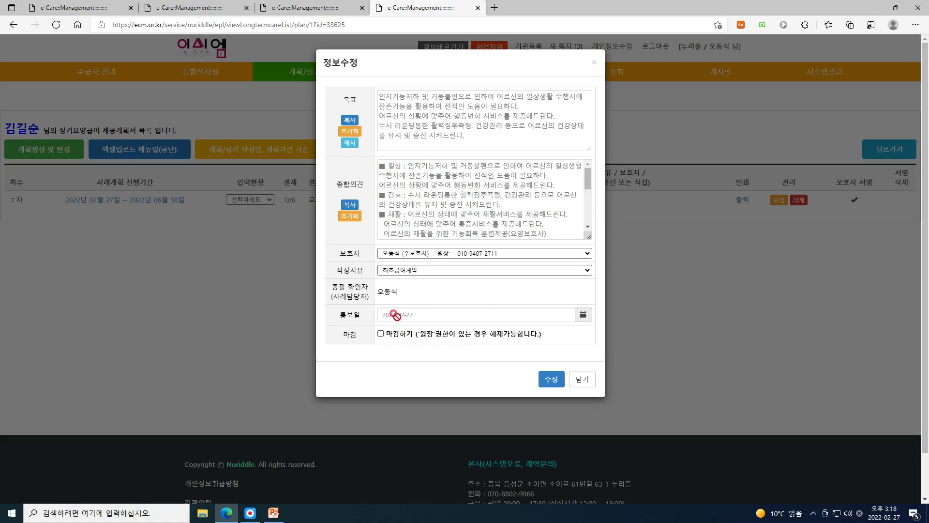
{"action": "left_click_drag", "start_coordinate": [348, 316], "coordinate": [354, 315]}
{"action": "left_click", "coordinate": [560, 379]}
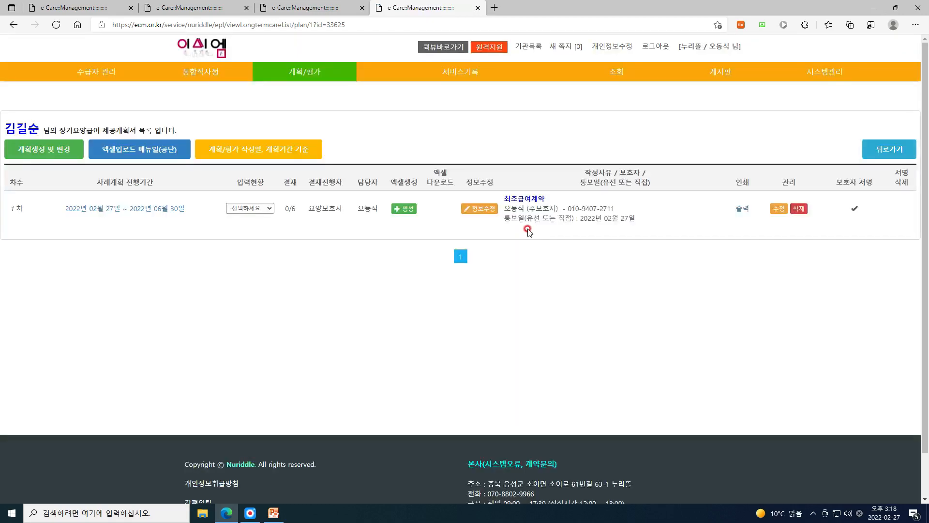
Reopen the first plan's 정보수정, check its 목표, 종합의견 and 통보일, and save it unchanged
{"action": "left_click", "coordinate": [479, 209]}
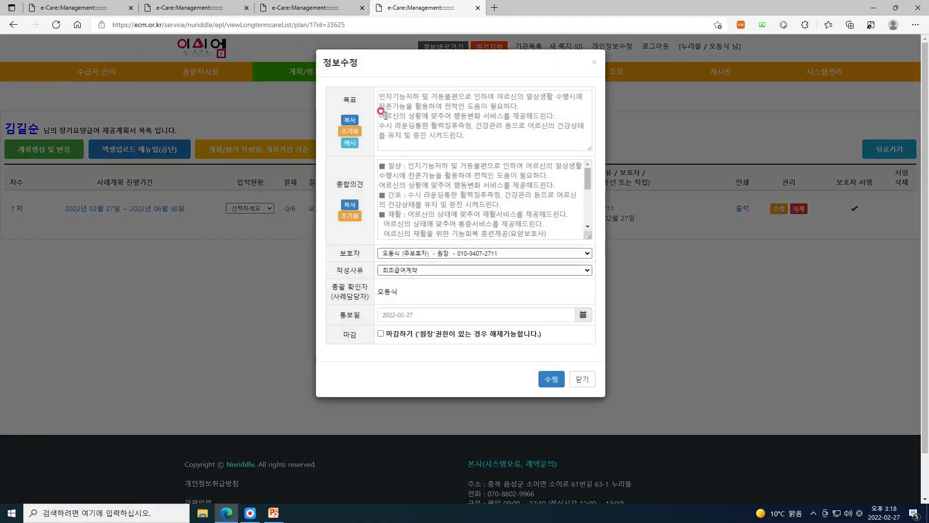
{"action": "double_click", "coordinate": [350, 100]}
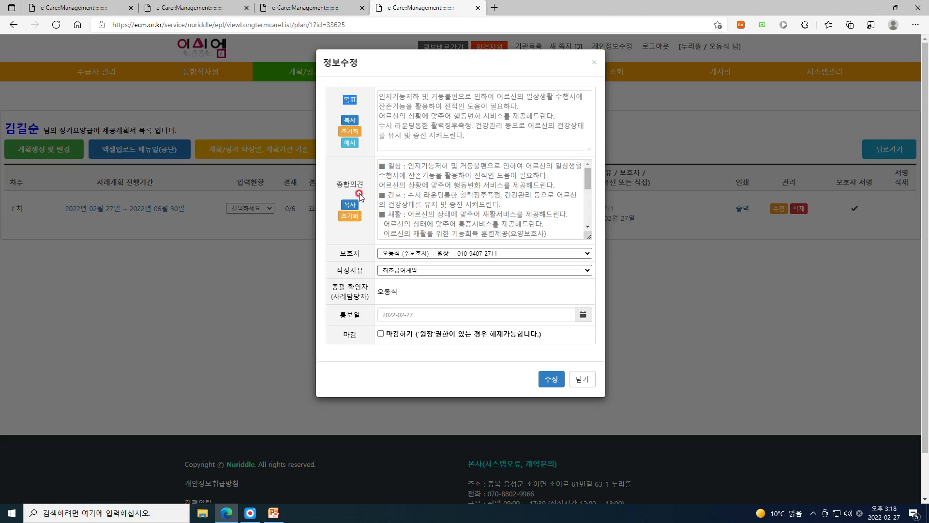
{"action": "mouse_move", "coordinate": [358, 184]}
{"action": "left_mouse_down"}
{"action": "mouse_move", "coordinate": [334, 184]}
{"action": "mouse_move", "coordinate": [344, 184]}
{"action": "left_mouse_up"}
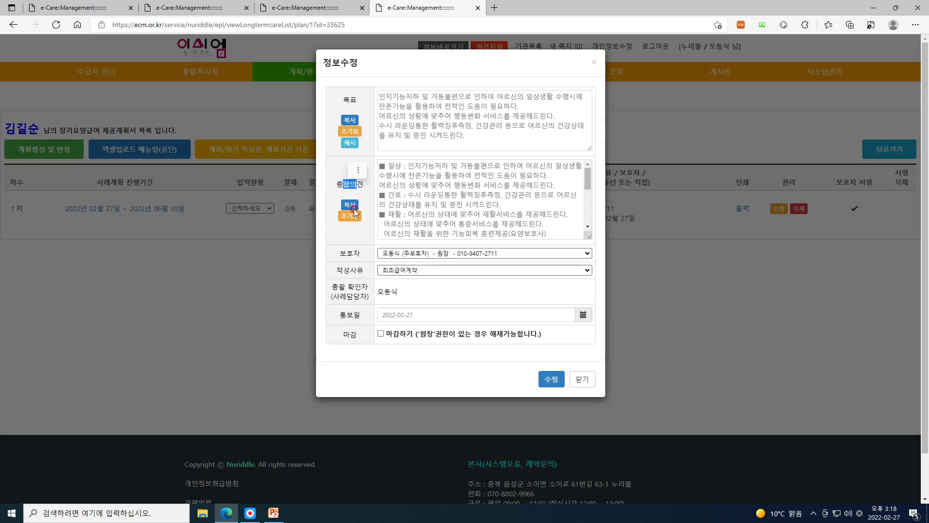
{"action": "left_click", "coordinate": [356, 312]}
{"action": "double_click", "coordinate": [350, 184]}
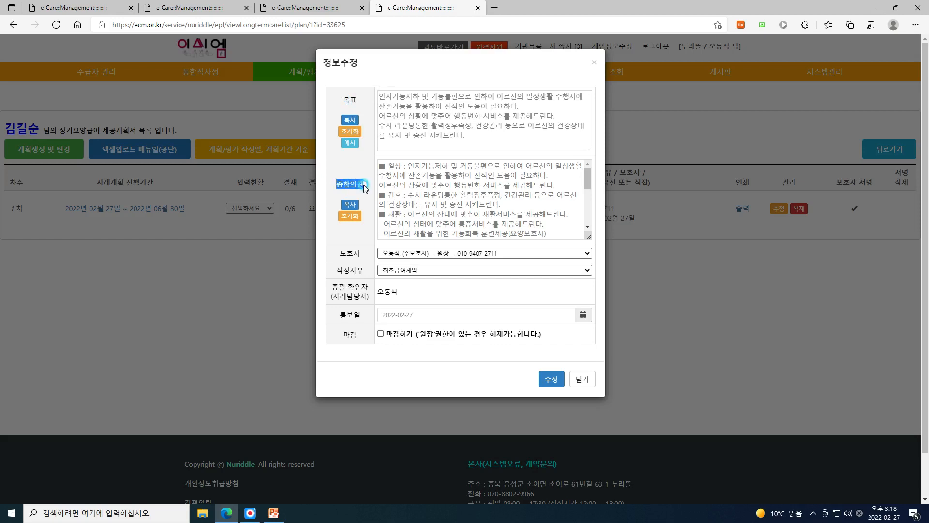
{"action": "left_click", "coordinate": [340, 248]}
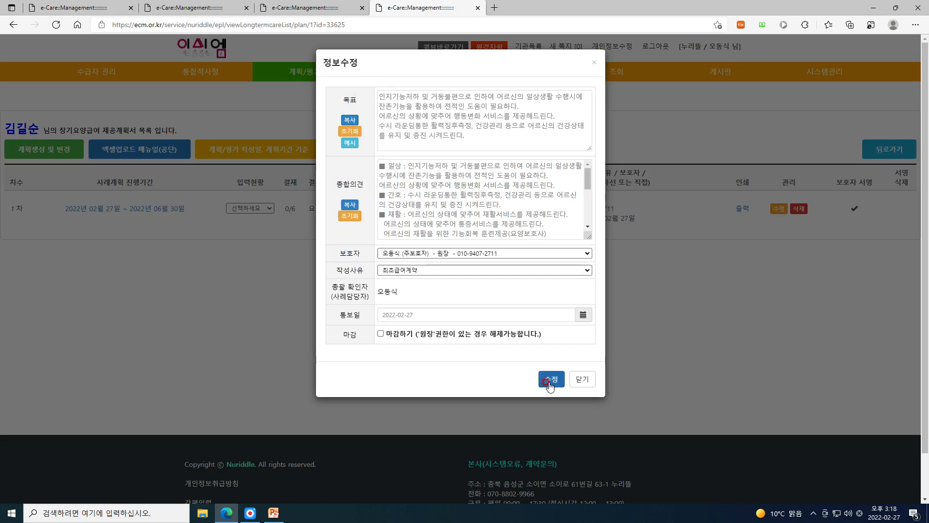
{"action": "left_click", "coordinate": [551, 379]}
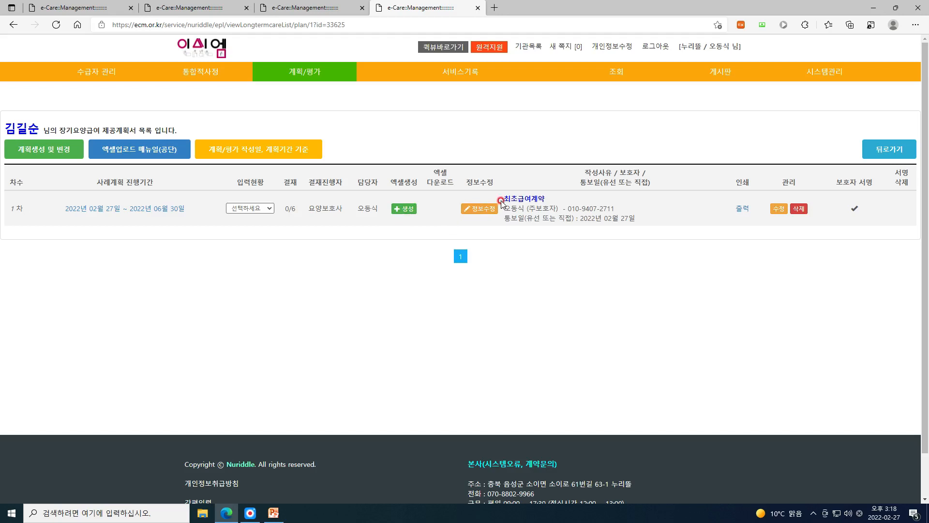
Generate the Excel upload file for the first plan and open the resulting file from the plan list
{"action": "left_click", "coordinate": [405, 211]}
{"action": "left_click", "coordinate": [408, 213]}
{"action": "left_click", "coordinate": [411, 210]}
{"action": "left_click", "coordinate": [542, 73]}
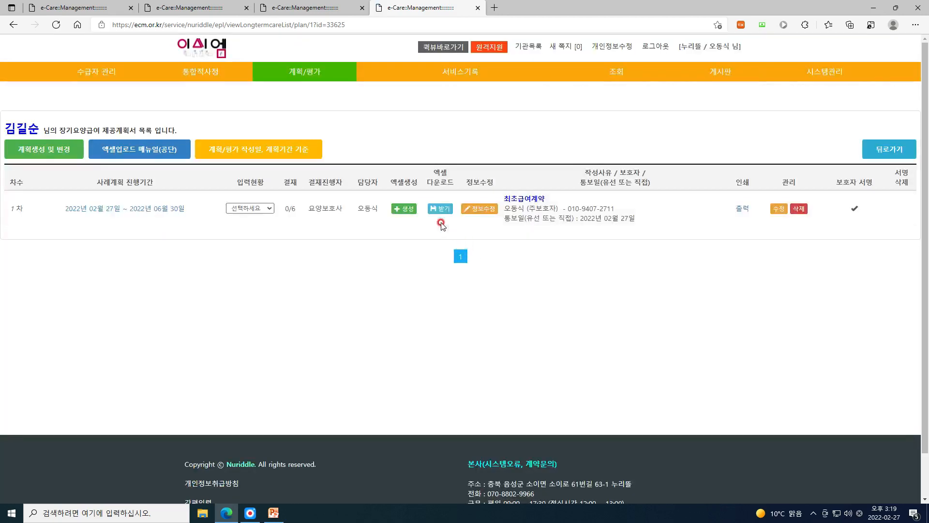
{"action": "left_click", "coordinate": [443, 212]}
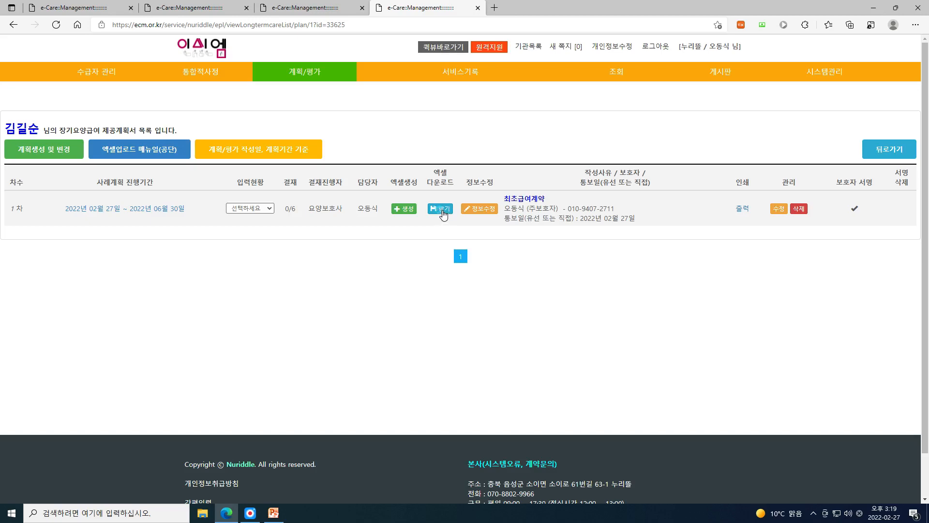
{"action": "left_click", "coordinate": [444, 212]}
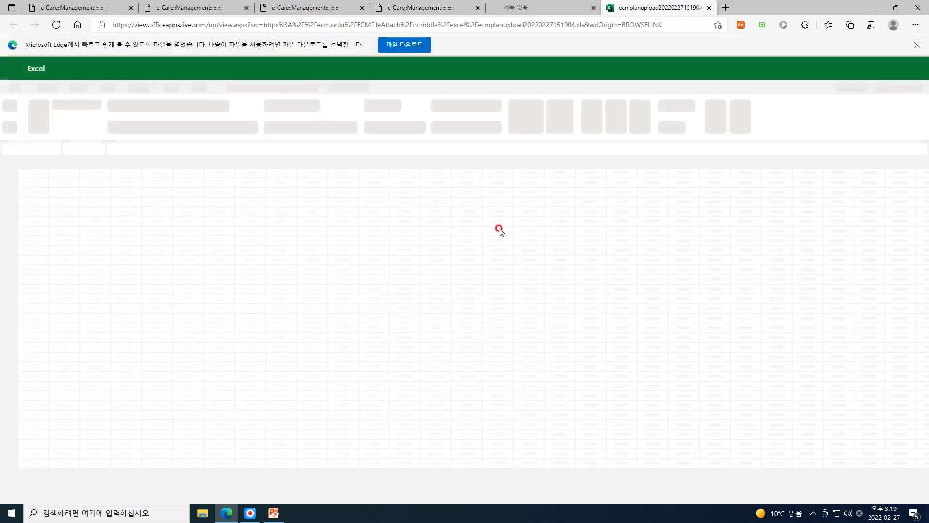
Inspect all the service item rows in the generated Excel file, and close it
{"action": "scroll", "coordinate": [314, 255], "scroll_direction": "down", "scroll_amount": 6}
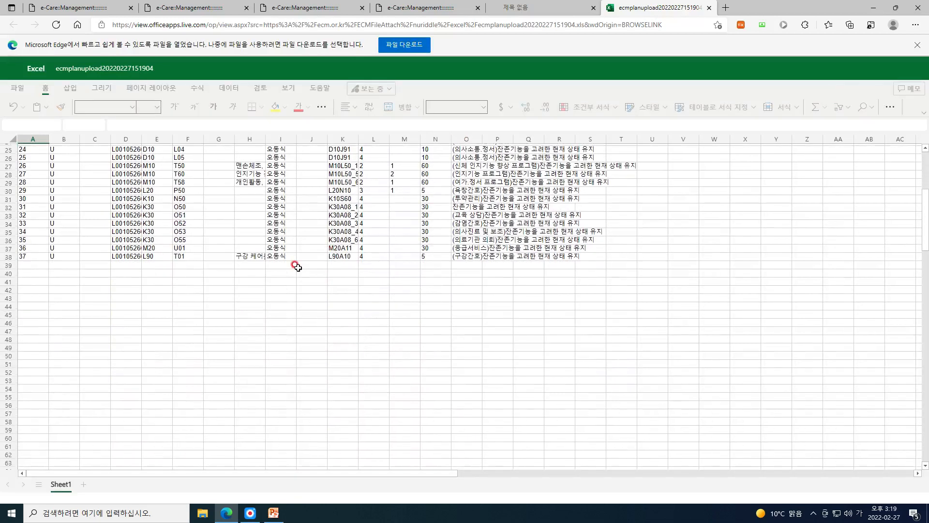
{"action": "left_click_drag", "start_coordinate": [33, 302], "coordinate": [605, 118]}
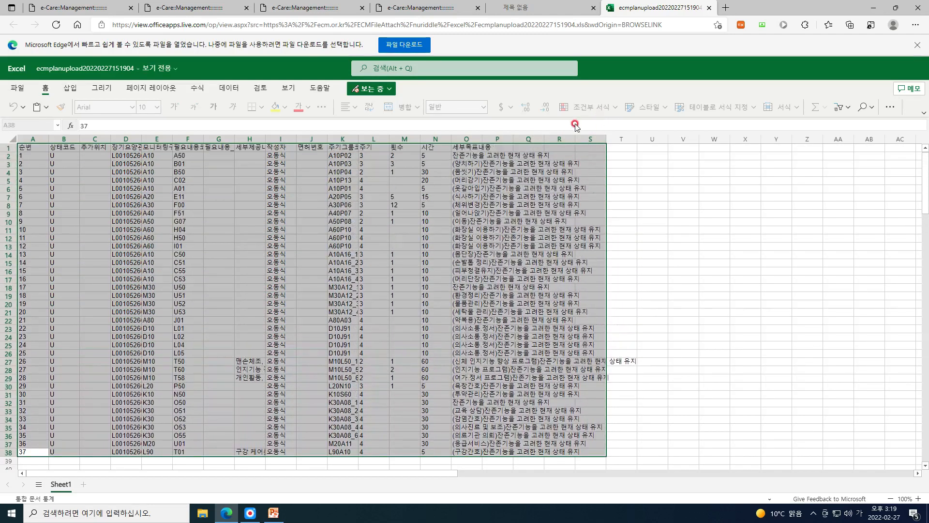
{"action": "left_click", "coordinate": [380, 278]}
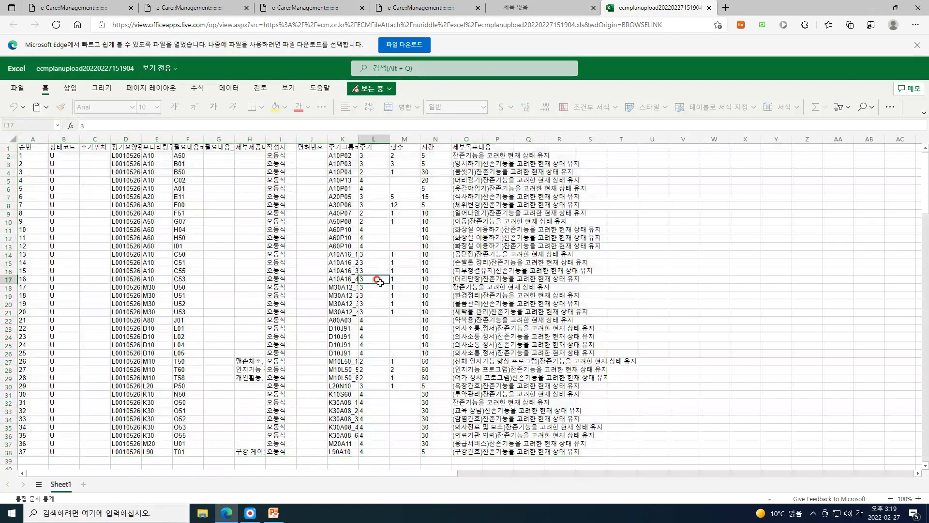
{"action": "left_click", "coordinate": [710, 8]}
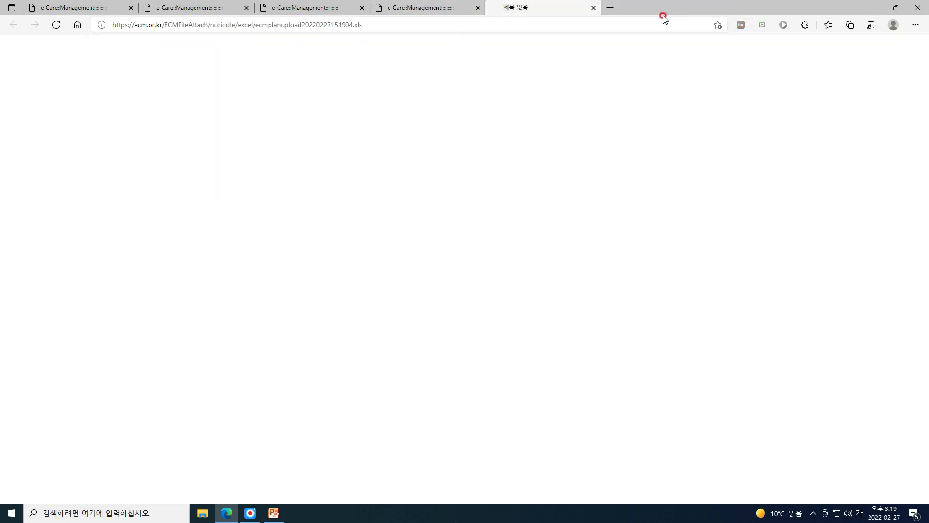
{"action": "left_click", "coordinate": [594, 7]}
Reopen the first plan, append "한다." to the 기능회복 훈련제공 line in 종합의견, and save the text
{"action": "left_click", "coordinate": [439, 210]}
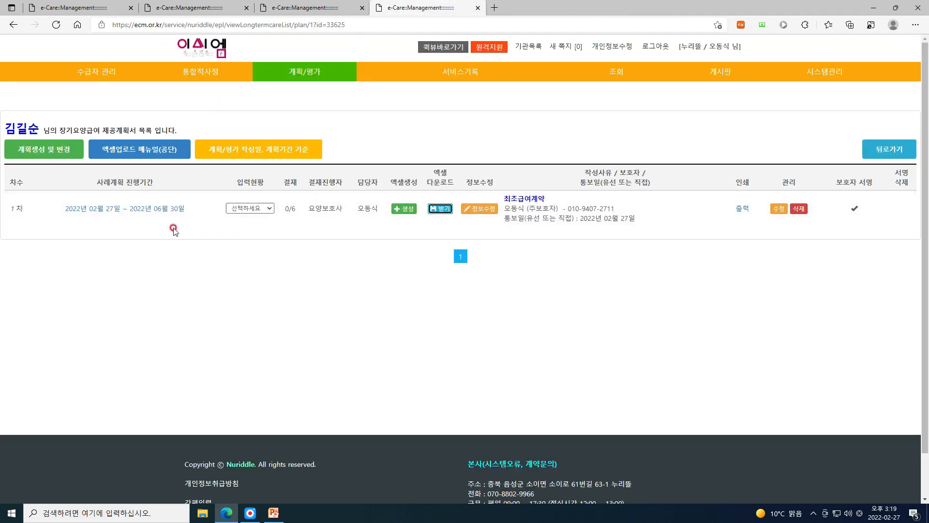
{"action": "left_click", "coordinate": [160, 218]}
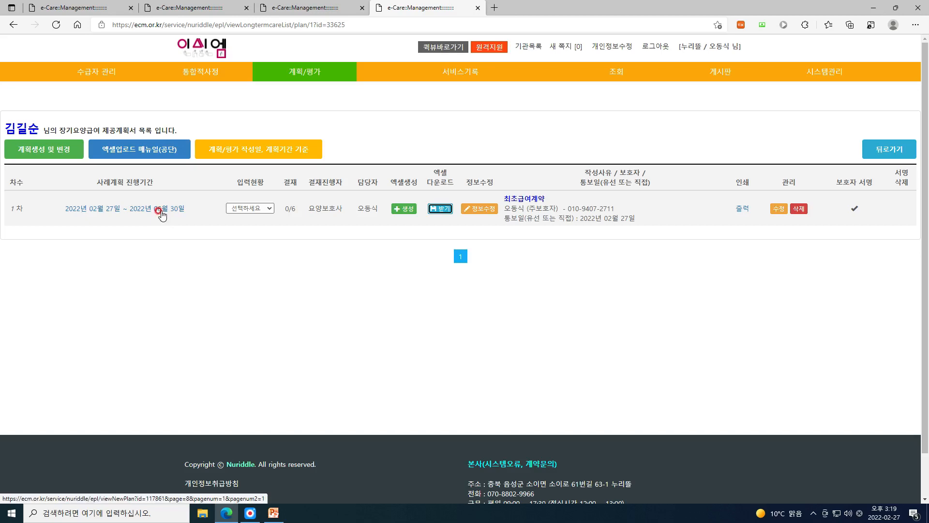
{"action": "left_click", "coordinate": [158, 210]}
{"action": "scroll", "coordinate": [377, 267], "scroll_direction": "down", "scroll_amount": 7}
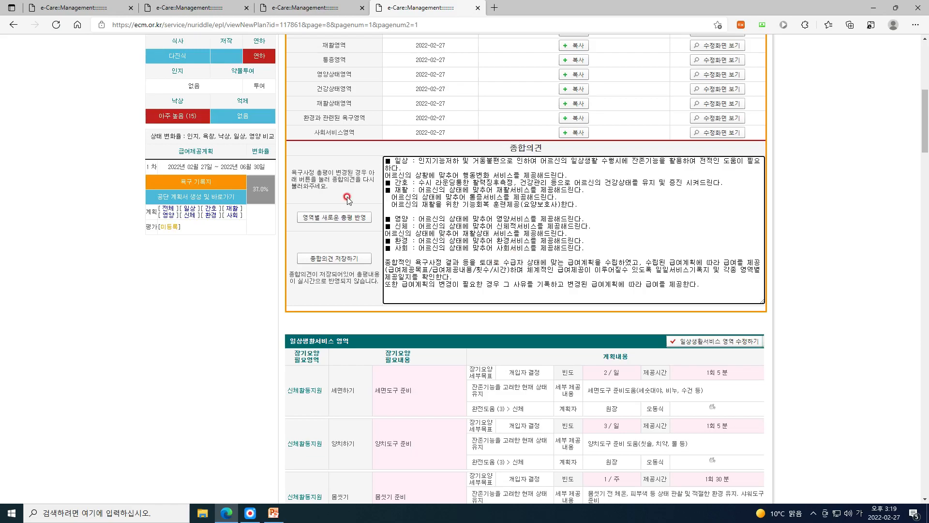
{"action": "left_click", "coordinate": [346, 259]}
{"action": "scroll", "coordinate": [463, 270], "scroll_direction": "down", "scroll_amount": 20}
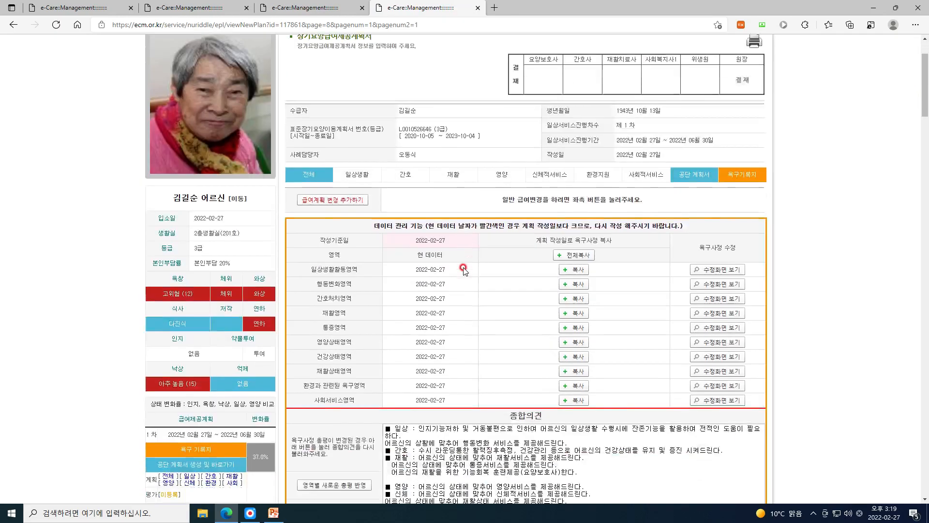
{"action": "scroll", "coordinate": [623, 376], "scroll_direction": "down", "scroll_amount": 20}
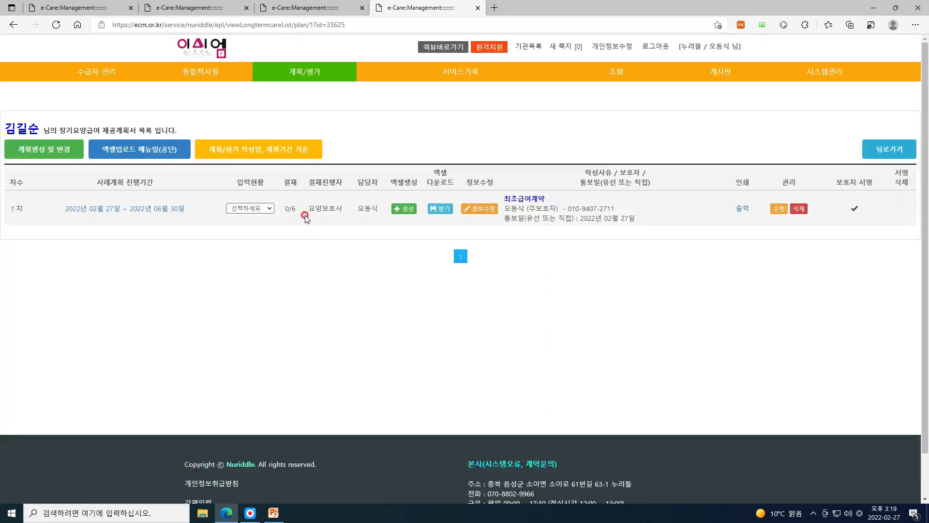
Regenerate the Excel upload file for the first plan
{"action": "left_click", "coordinate": [407, 210]}
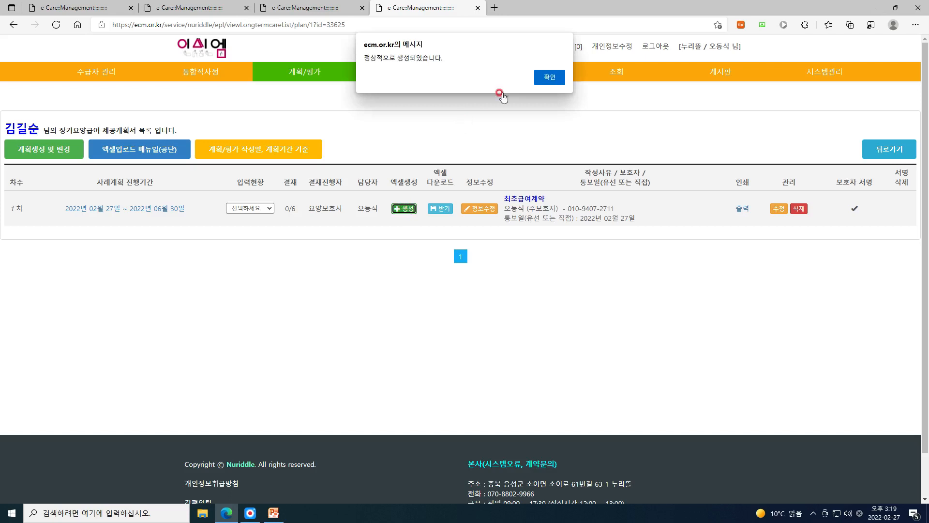
{"action": "left_click", "coordinate": [545, 76]}
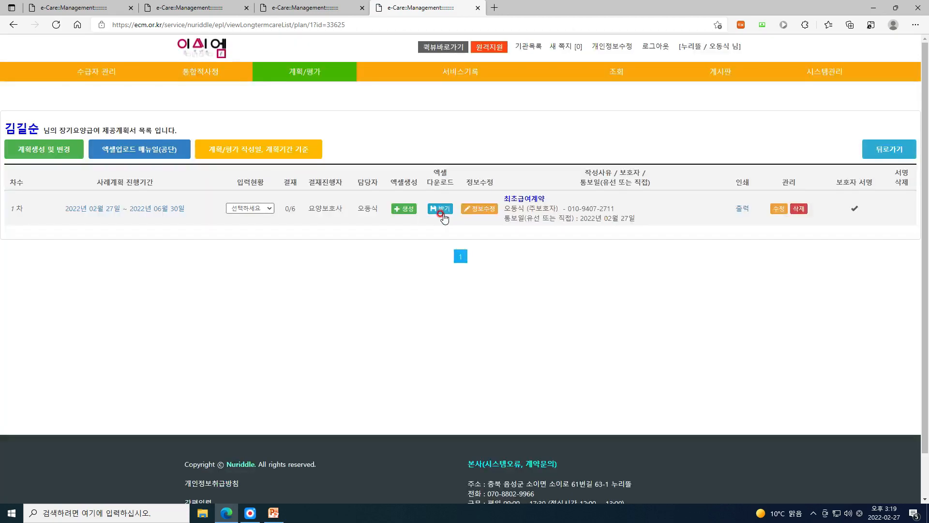
{"action": "left_click", "coordinate": [442, 212]}
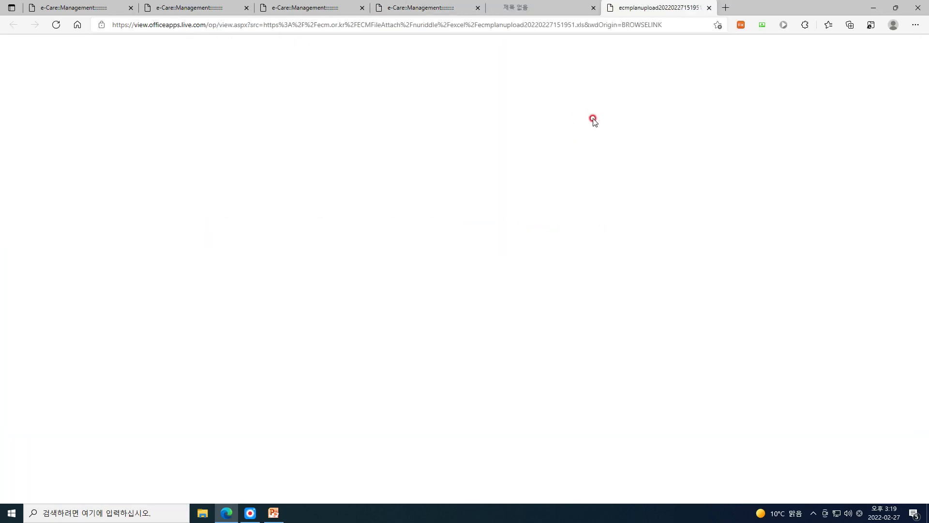
{"action": "left_click", "coordinate": [710, 8]}
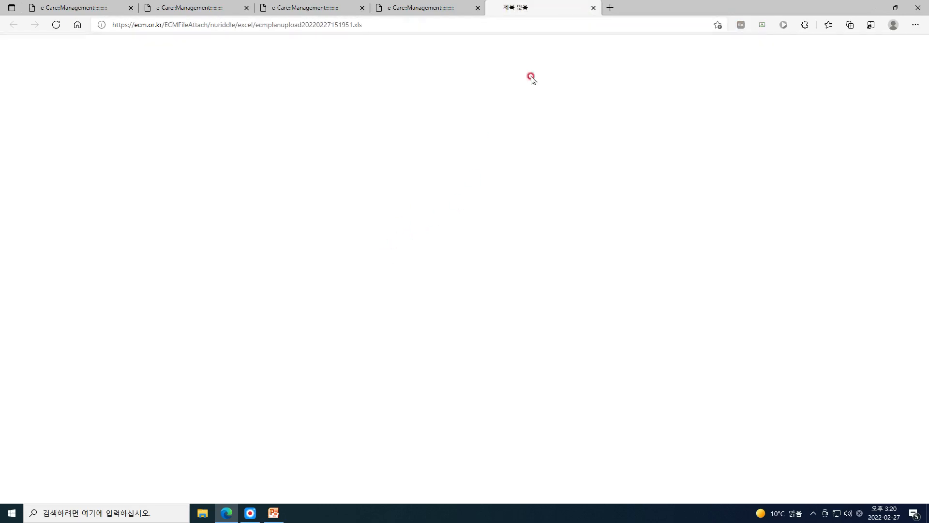
{"action": "left_click", "coordinate": [592, 8]}
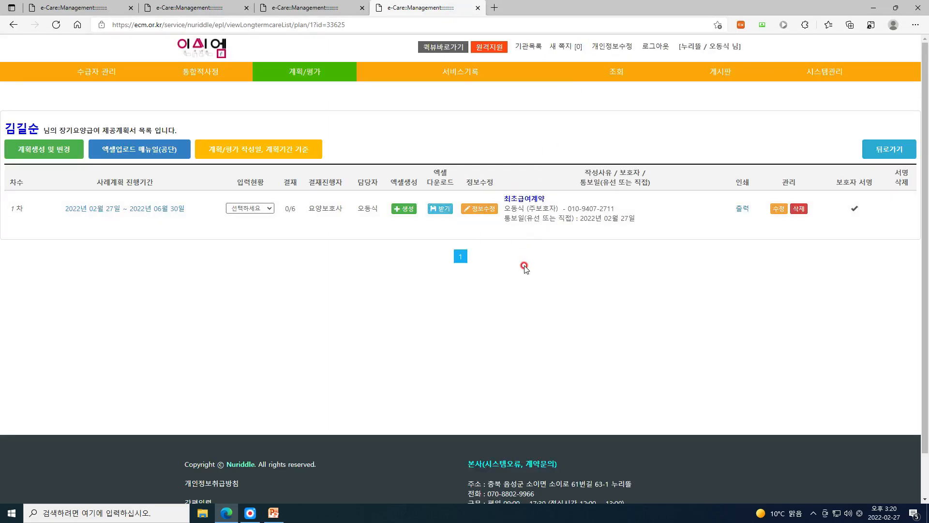
Open the first plan's regenerated Excel file, download it as ecmplanupload20220227151951.xls, and return to the plan list
{"action": "left_click", "coordinate": [445, 209]}
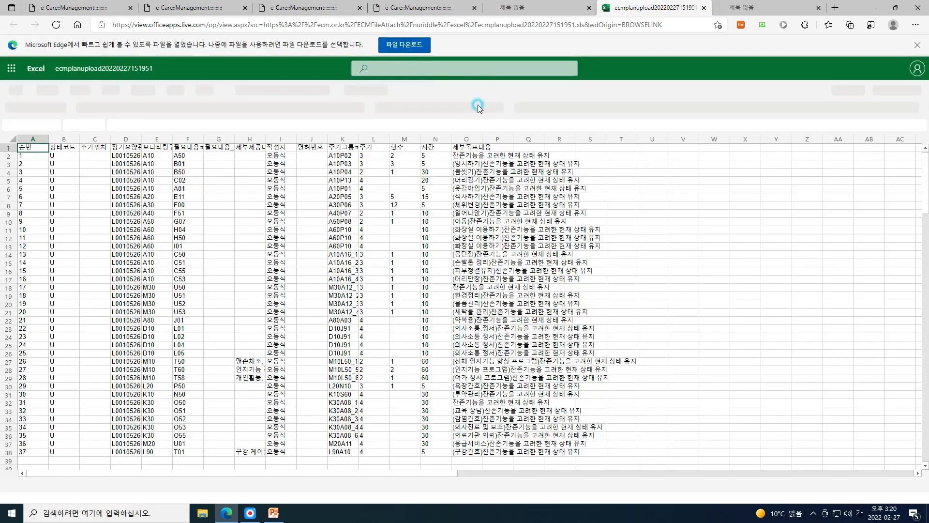
{"action": "left_click", "coordinate": [408, 46]}
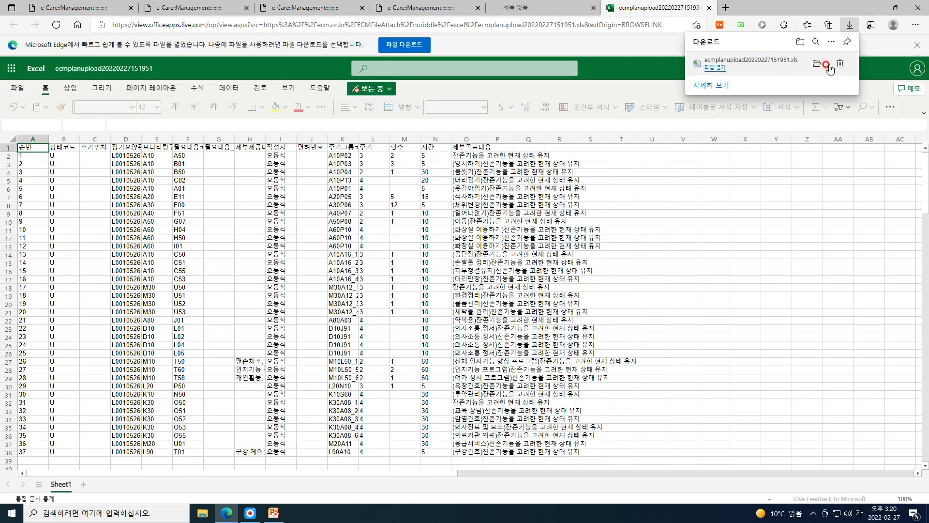
{"action": "left_click", "coordinate": [426, 8]}
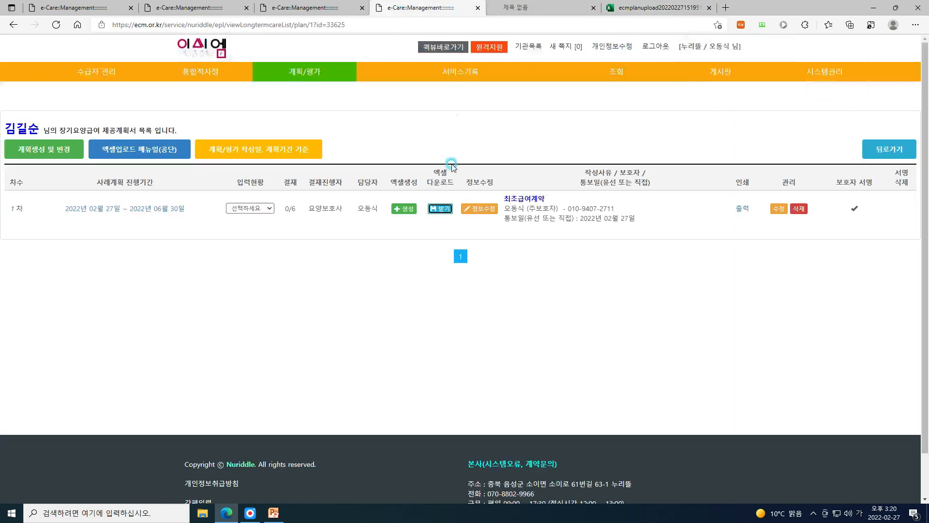
Open the 공단 Excel upload manual and review the 급여제공계획서 업로드 등록법 instructions, from plan registration and file upload through 통보 and Q&A
{"action": "left_click", "coordinate": [243, 237]}
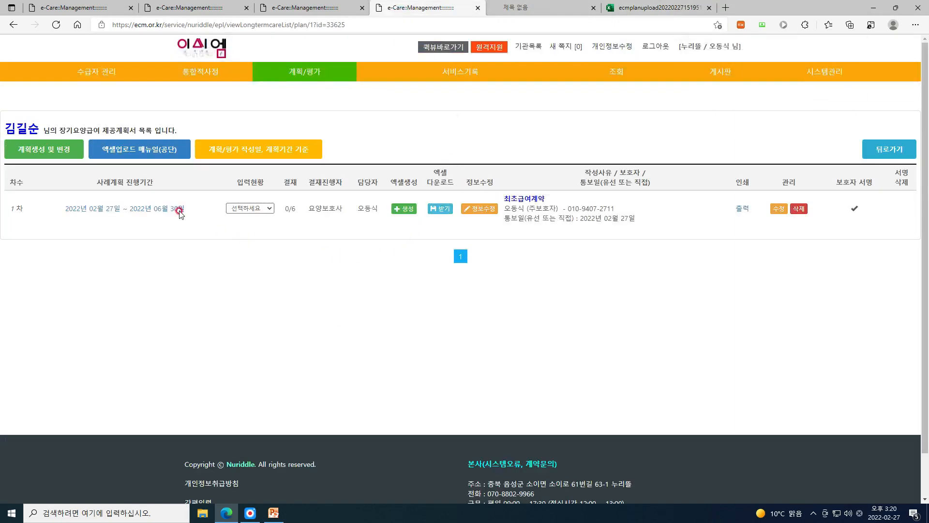
{"action": "left_click", "coordinate": [166, 152]}
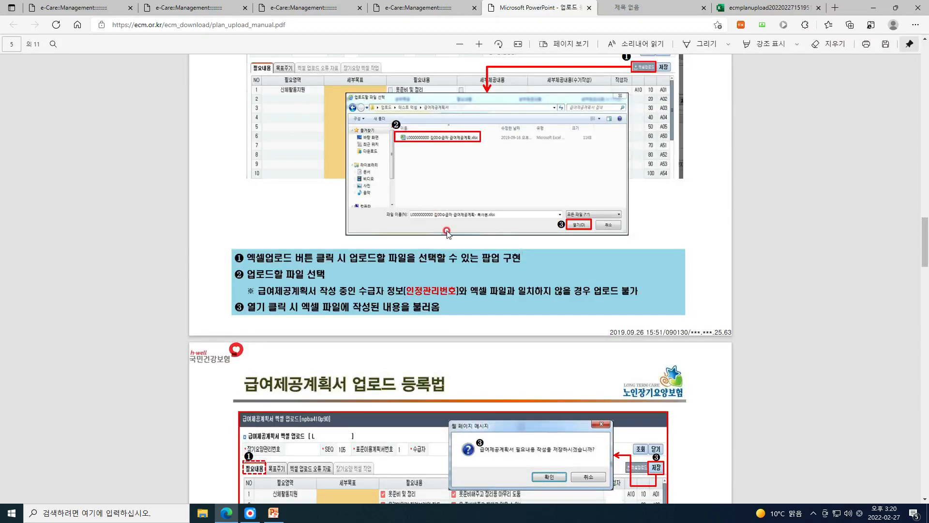
{"action": "scroll", "coordinate": [447, 235], "scroll_direction": "down", "scroll_amount": 3}
{"action": "scroll", "coordinate": [448, 234], "scroll_direction": "up", "scroll_amount": 20}
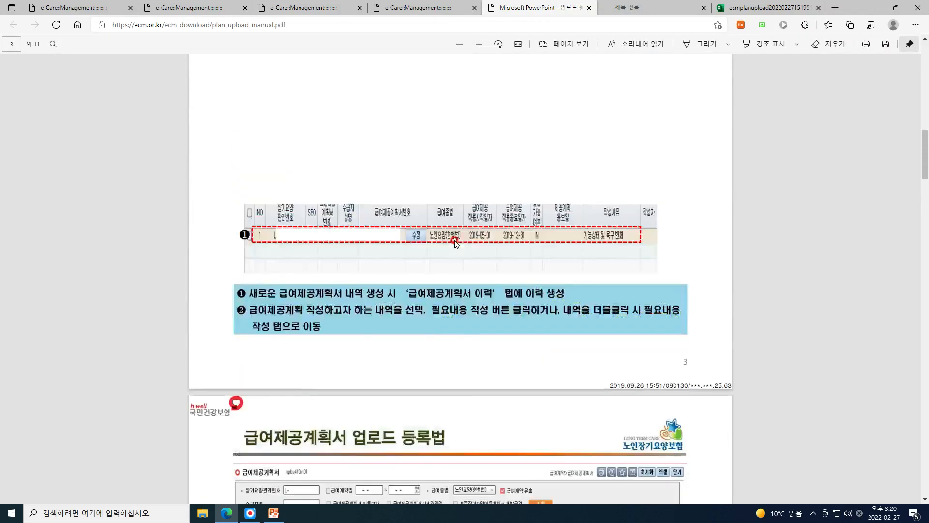
{"action": "scroll", "coordinate": [455, 244], "scroll_direction": "down", "scroll_amount": 8}
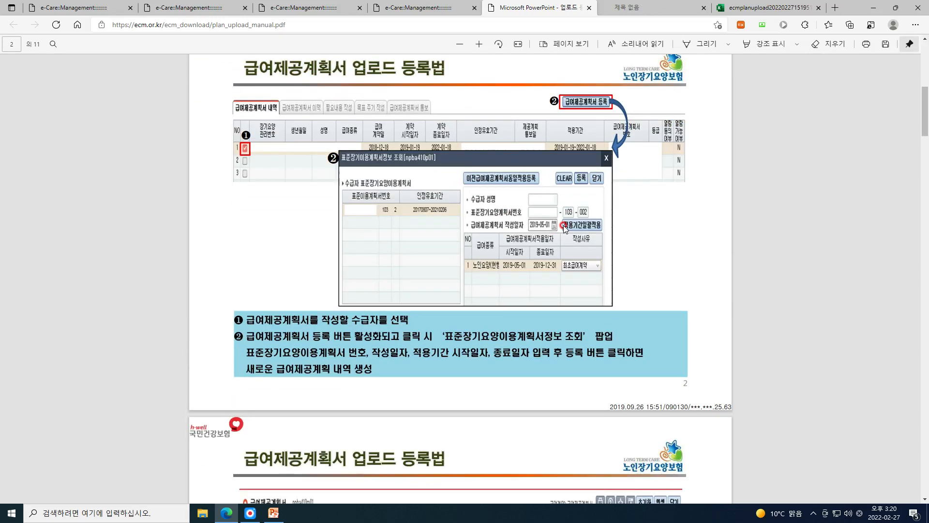
{"action": "scroll", "coordinate": [564, 226], "scroll_direction": "down", "scroll_amount": 4}
{"action": "scroll", "coordinate": [564, 227], "scroll_direction": "down", "scroll_amount": 3}
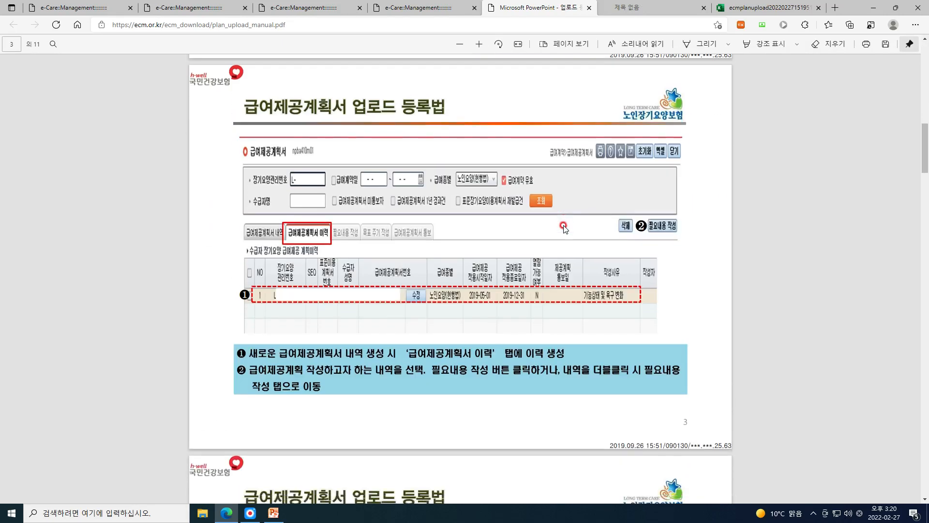
{"action": "scroll", "coordinate": [564, 228], "scroll_direction": "down", "scroll_amount": 7}
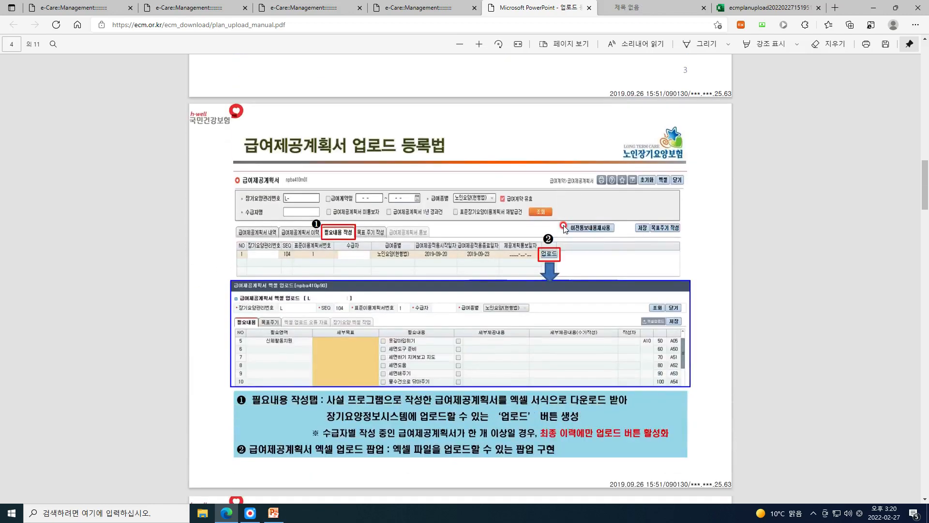
{"action": "scroll", "coordinate": [564, 228], "scroll_direction": "down", "scroll_amount": 7}
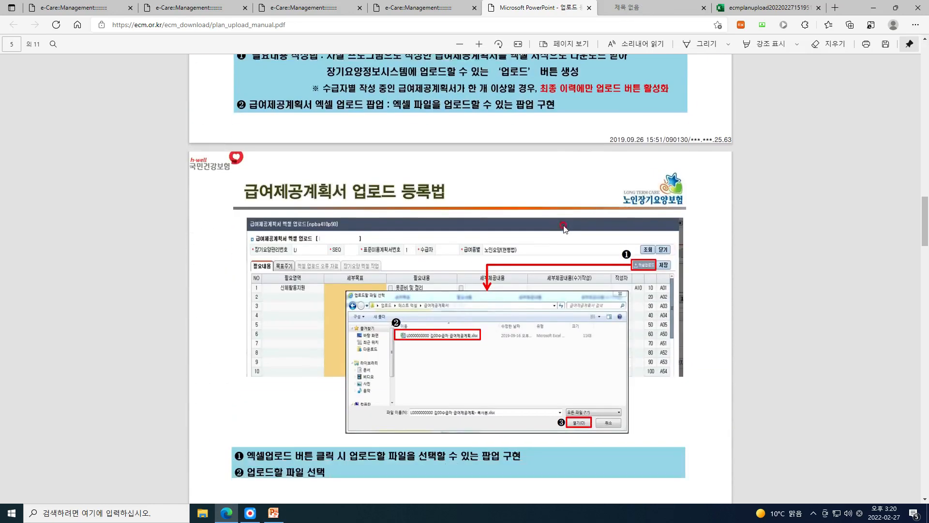
{"action": "scroll", "coordinate": [564, 227], "scroll_direction": "down", "scroll_amount": 11}
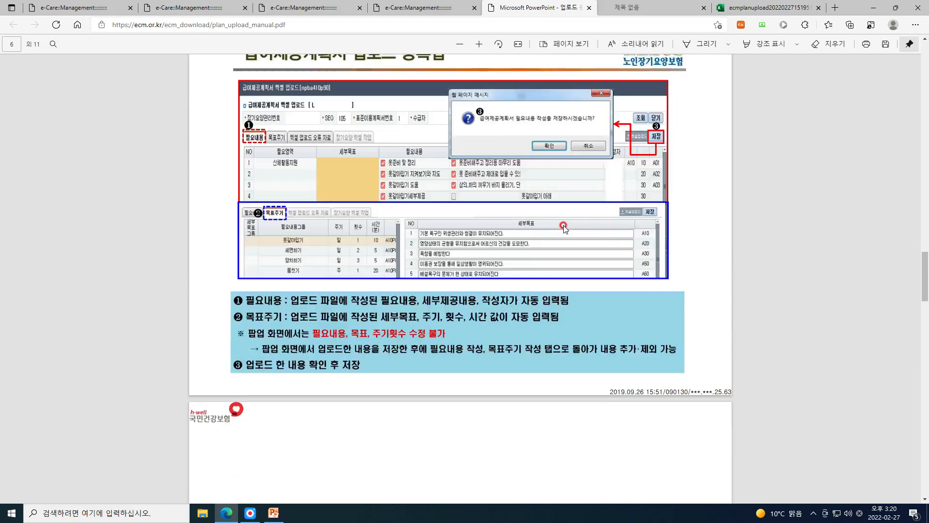
{"action": "scroll", "coordinate": [564, 227], "scroll_direction": "down", "scroll_amount": 12}
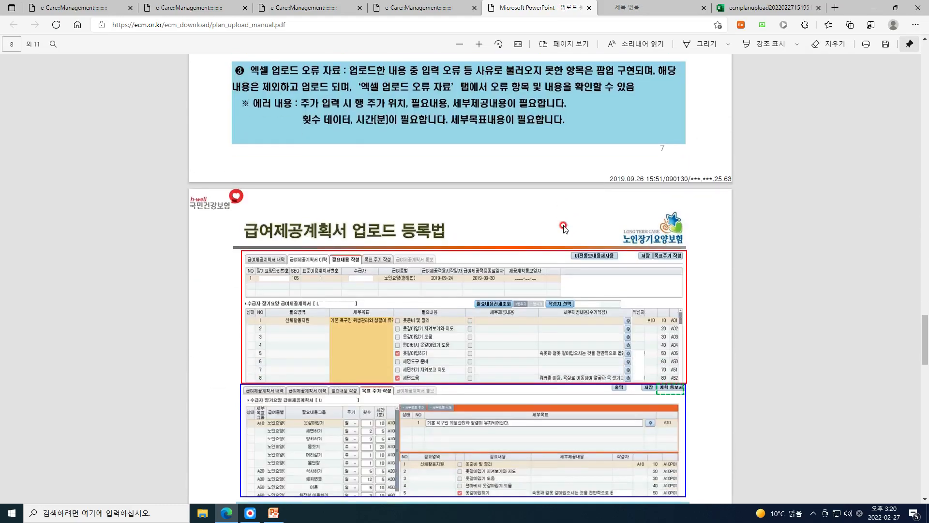
{"action": "scroll", "coordinate": [564, 226], "scroll_direction": "down", "scroll_amount": 20}
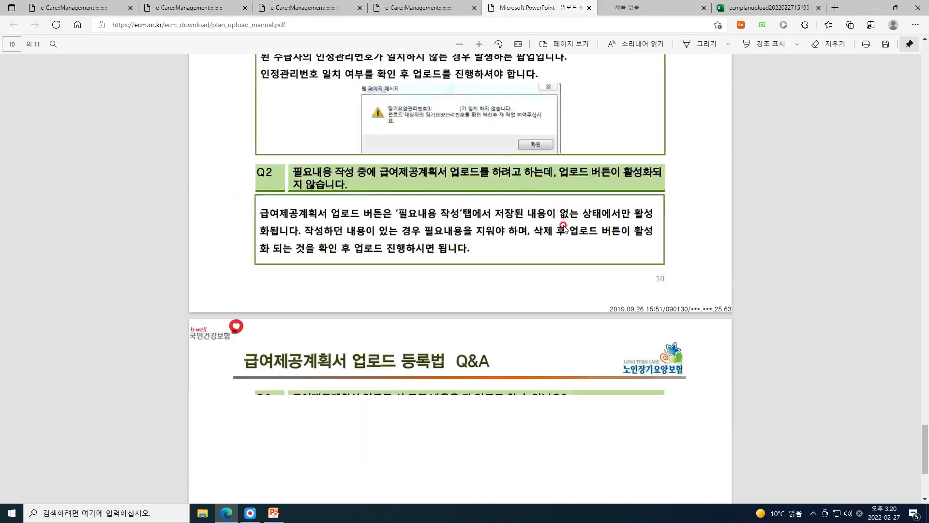
{"action": "scroll", "coordinate": [564, 226], "scroll_direction": "up", "scroll_amount": 19}
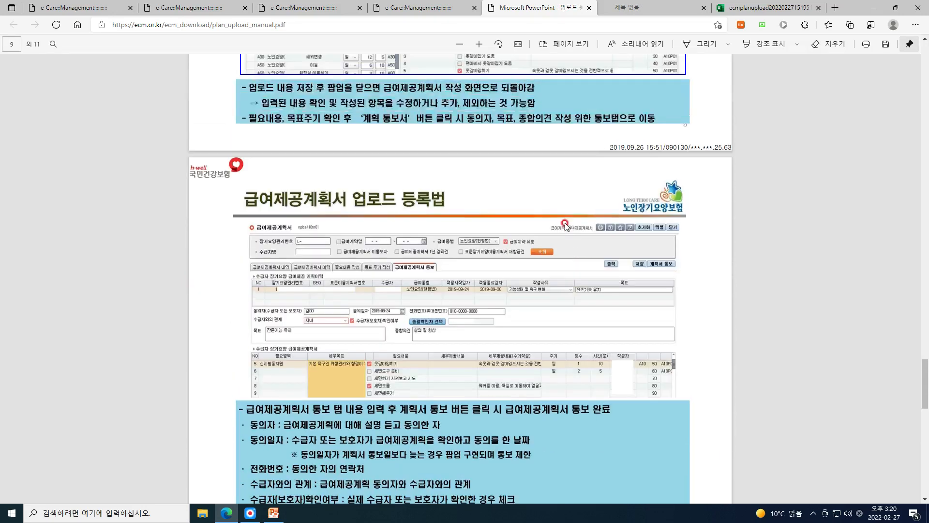